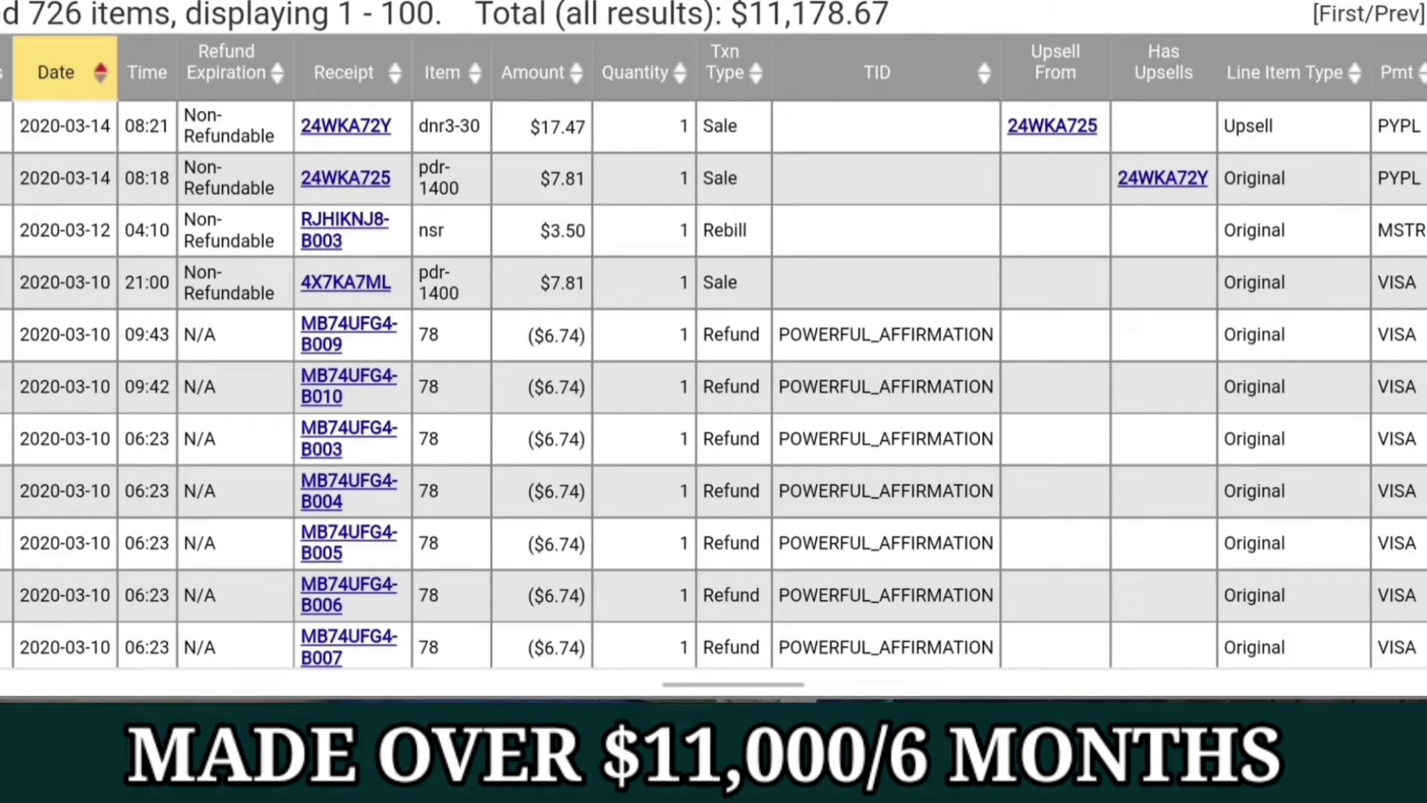
scroll(872, 334, up, 5)
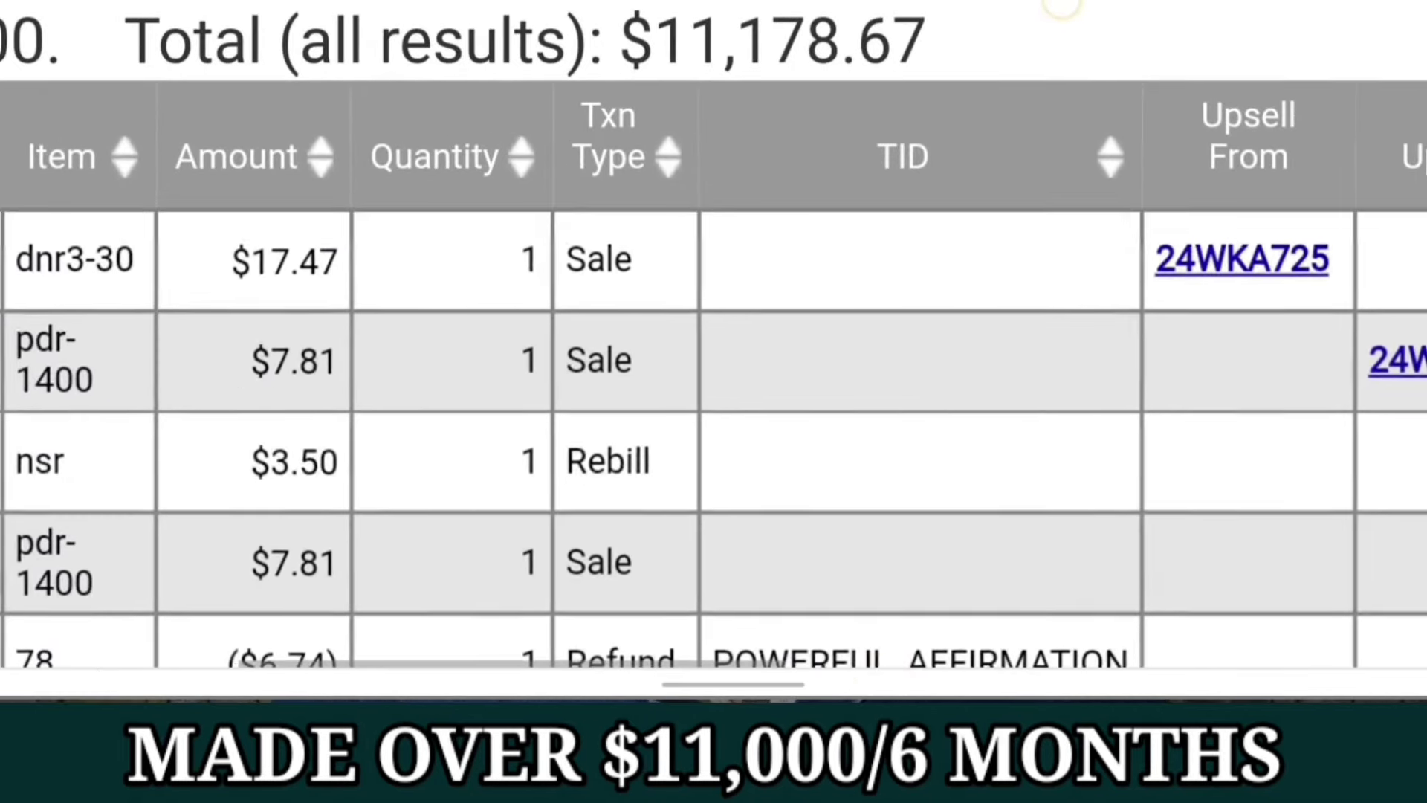
scroll(934, 306, up, 3)
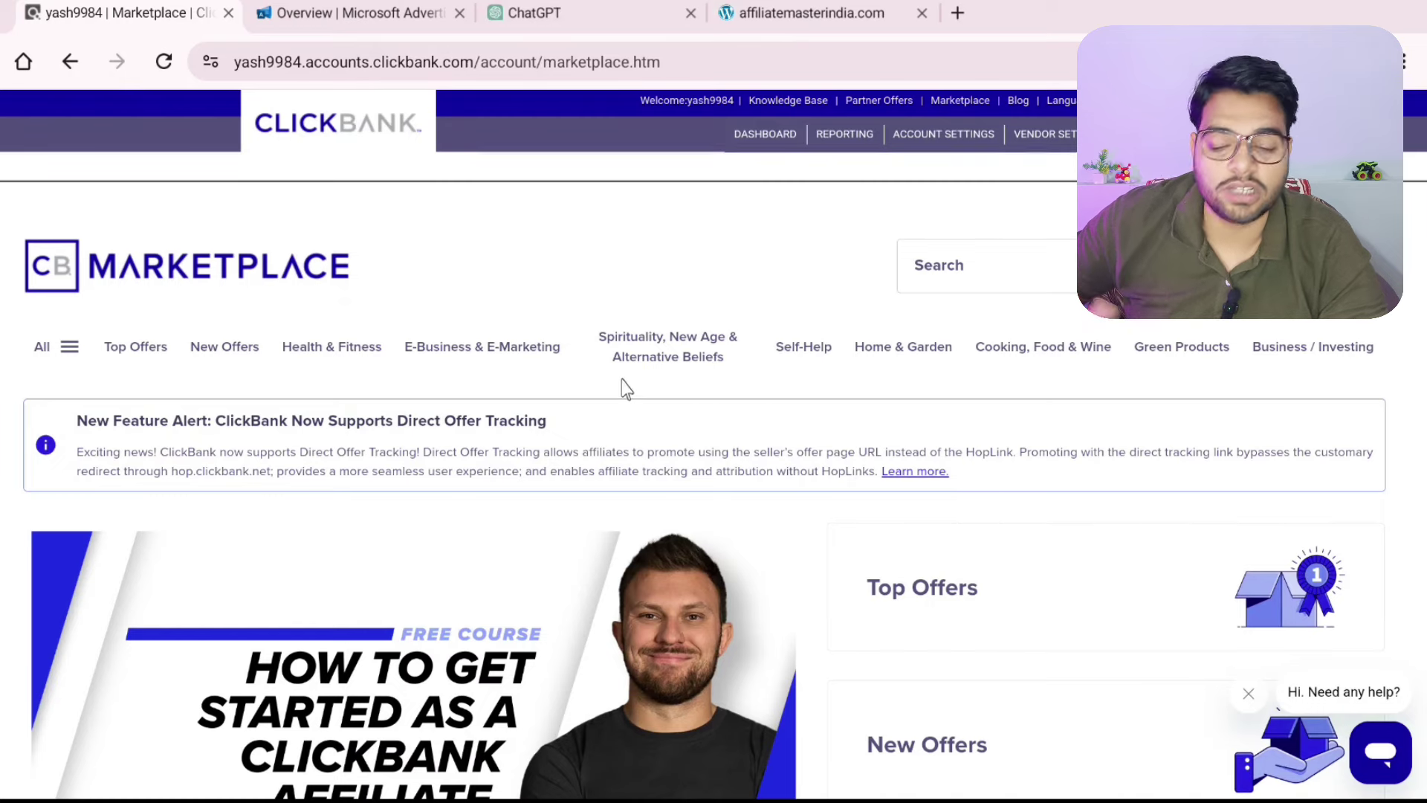
Open the Top Offers in the ClickBank marketplace and examine the listed products' gravity scores and average earnings per conversion.
click(136, 348)
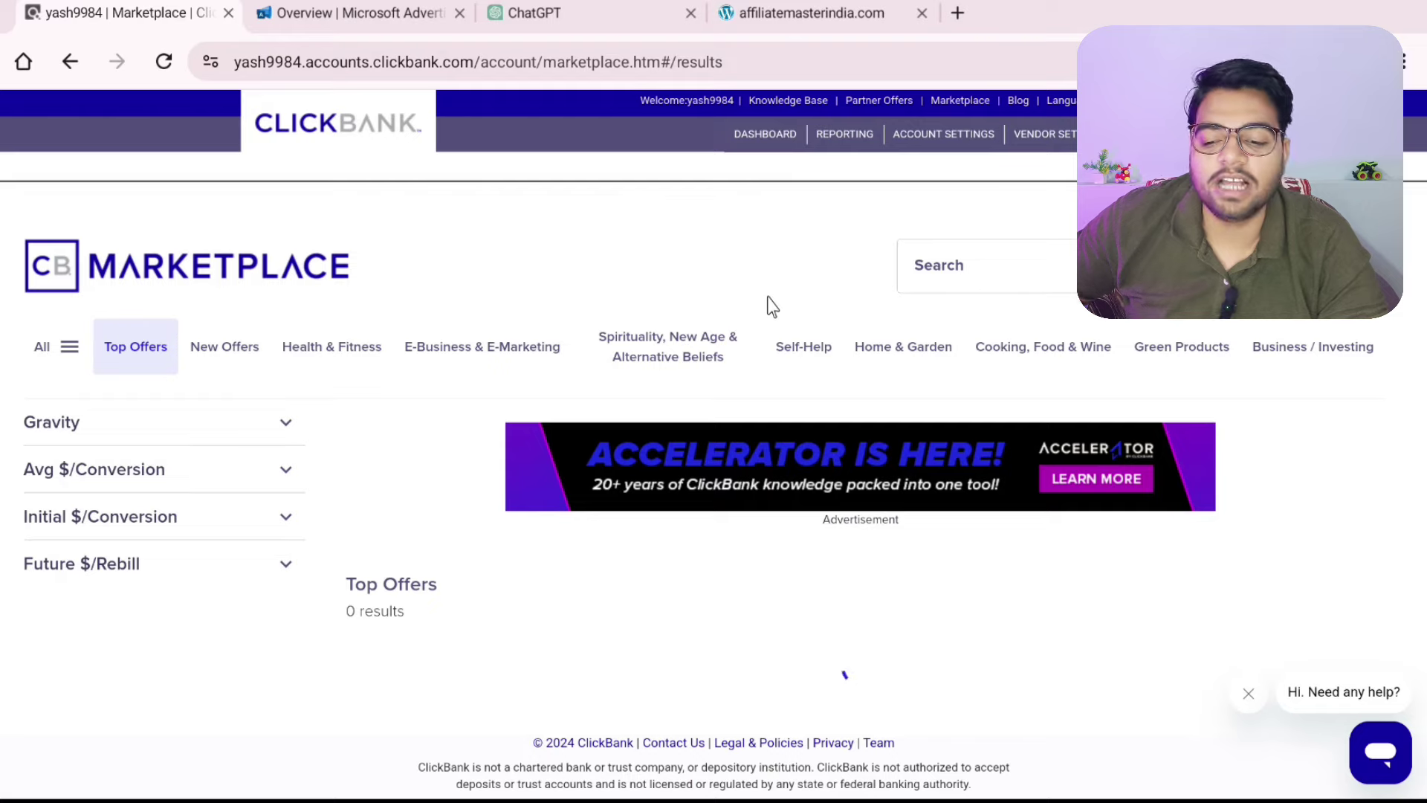
scroll(771, 305, down, 5)
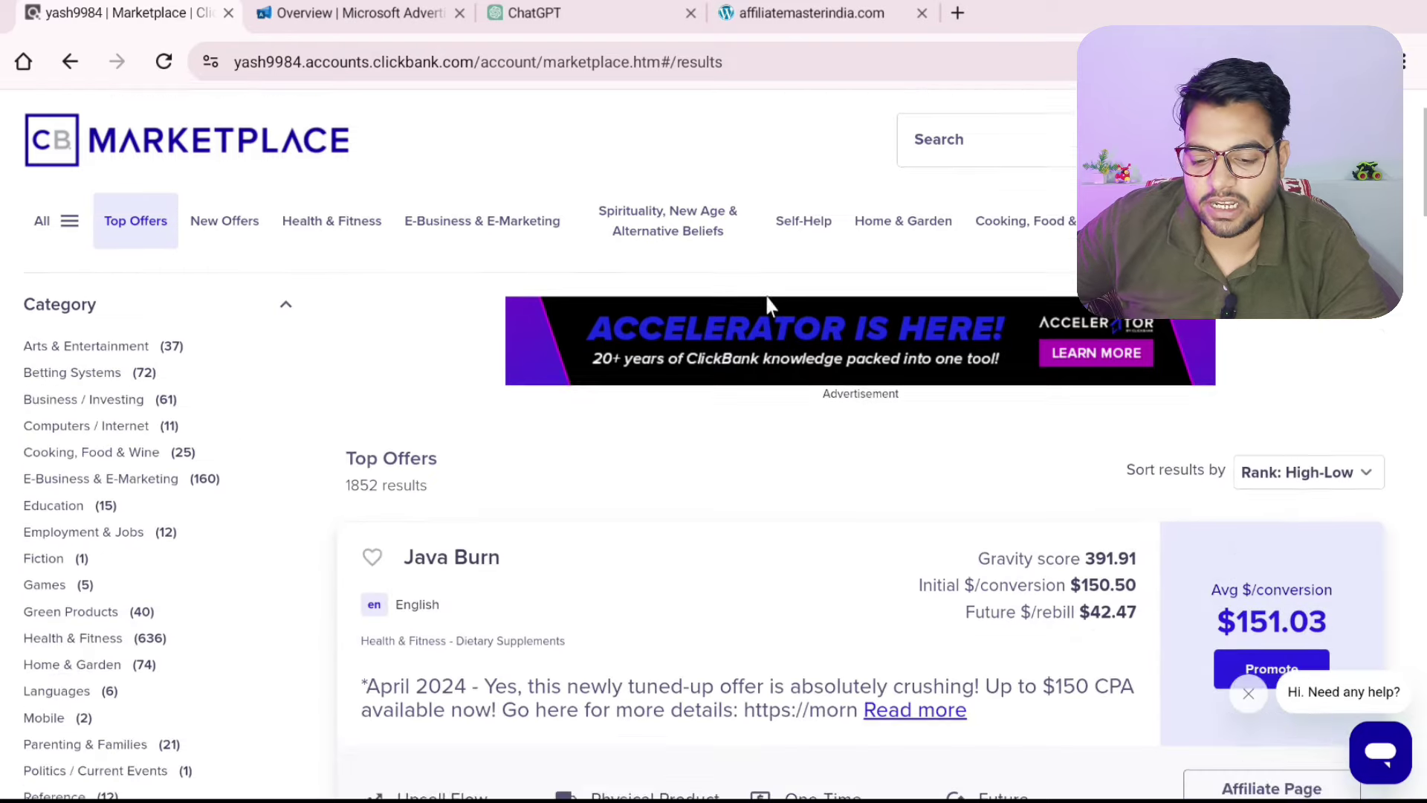
scroll(470, 416, down, 5)
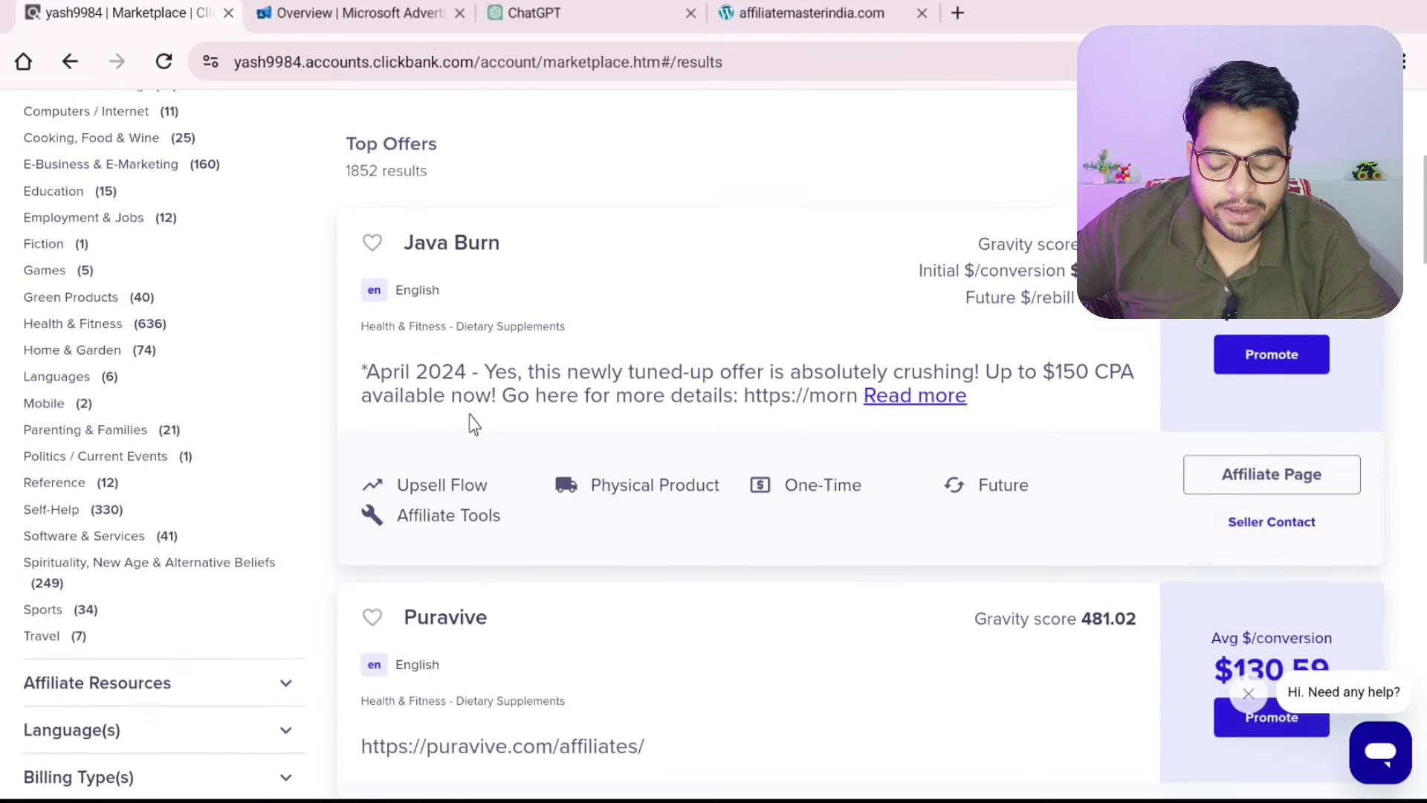
scroll(469, 417, up, 5)
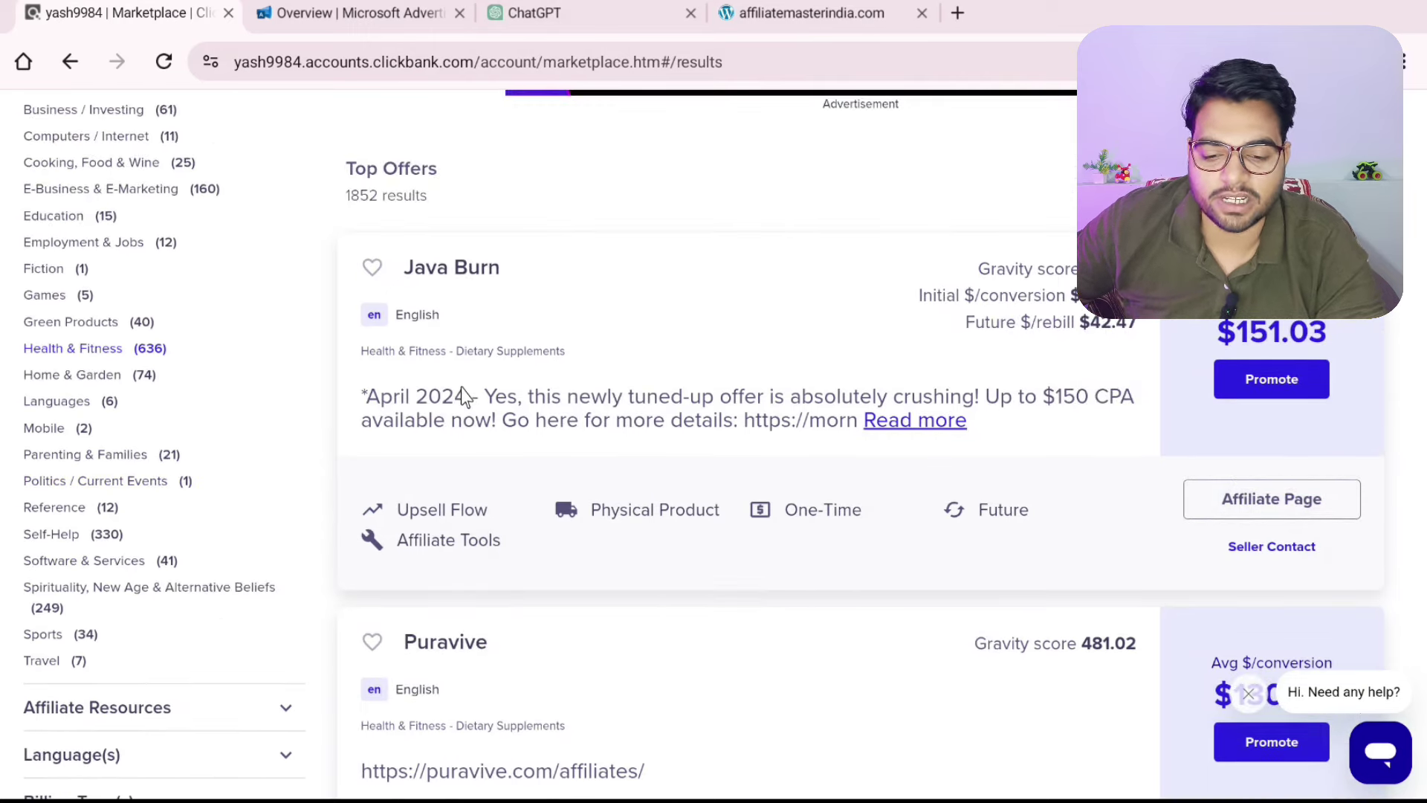
scroll(462, 396, up, 3)
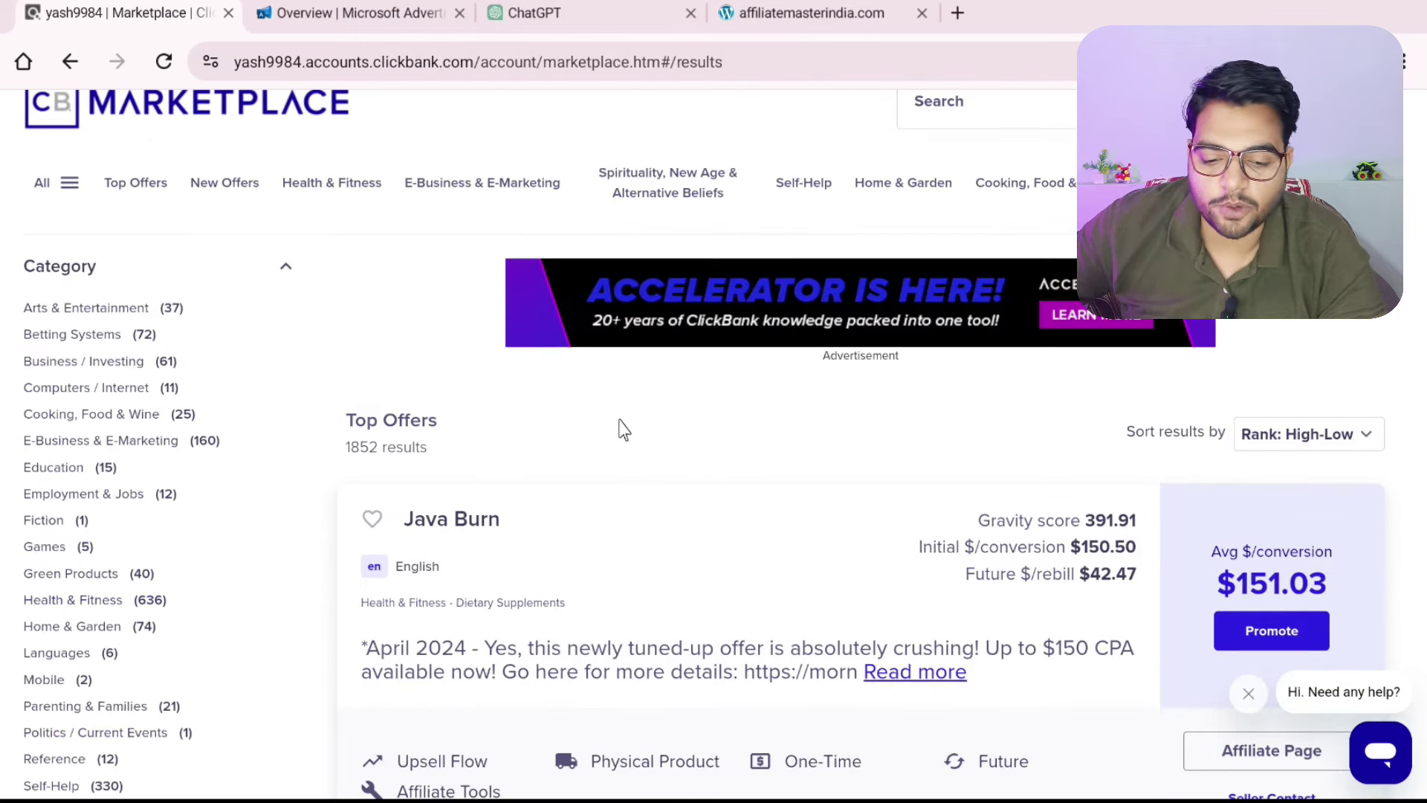
scroll(622, 430, down, 3)
scroll(621, 427, down, 6)
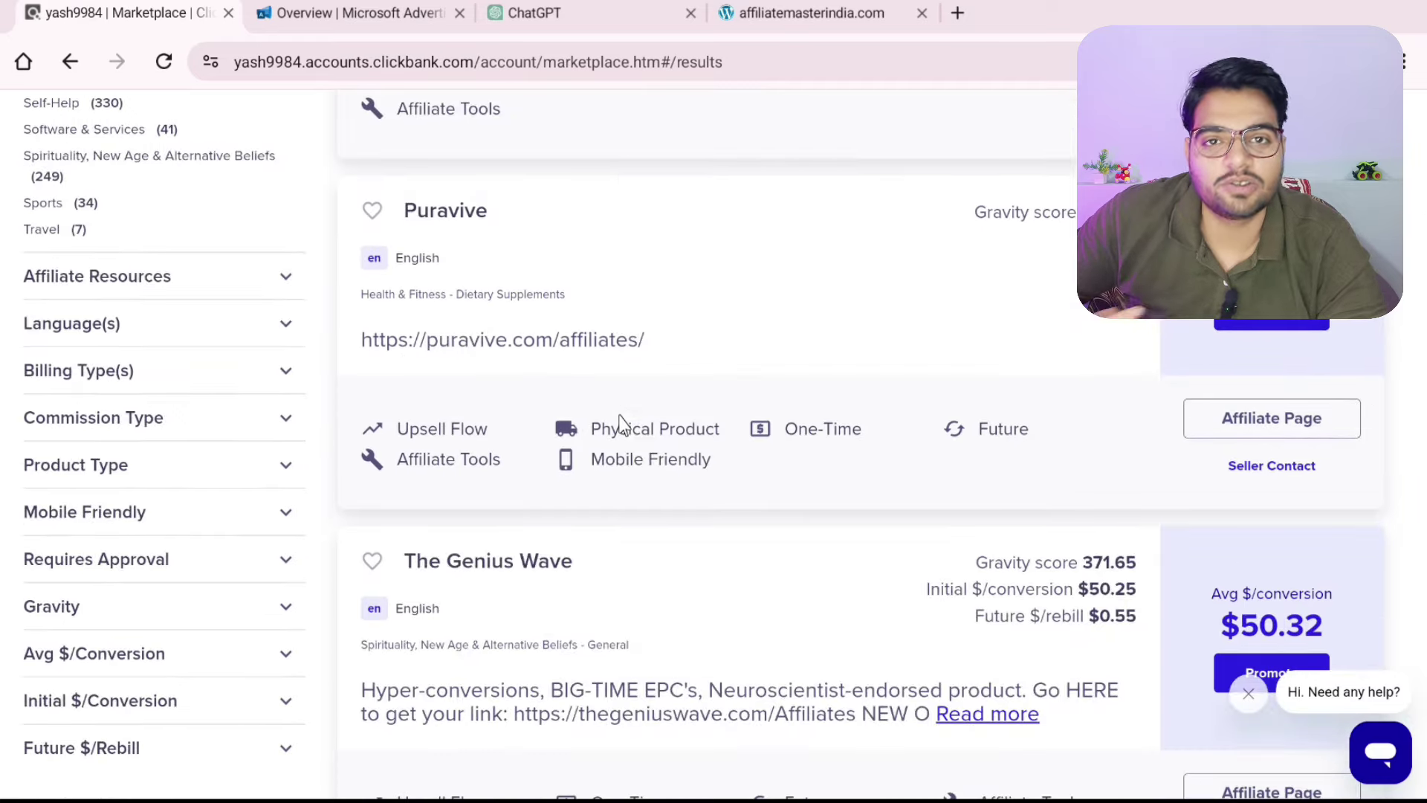
scroll(621, 423, down, 3)
scroll(621, 421, up, 9)
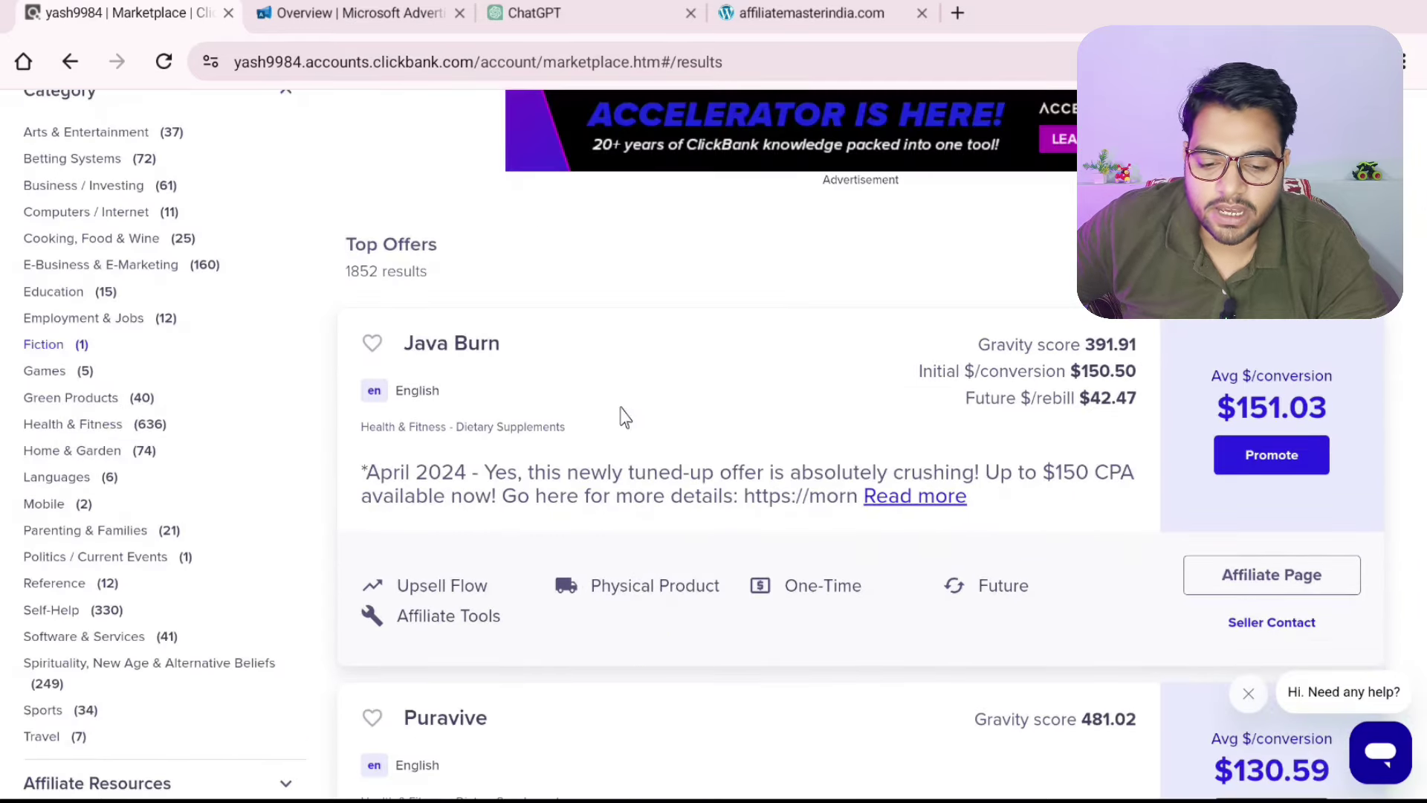
scroll(639, 405, up, 4)
scroll(988, 512, down, 9)
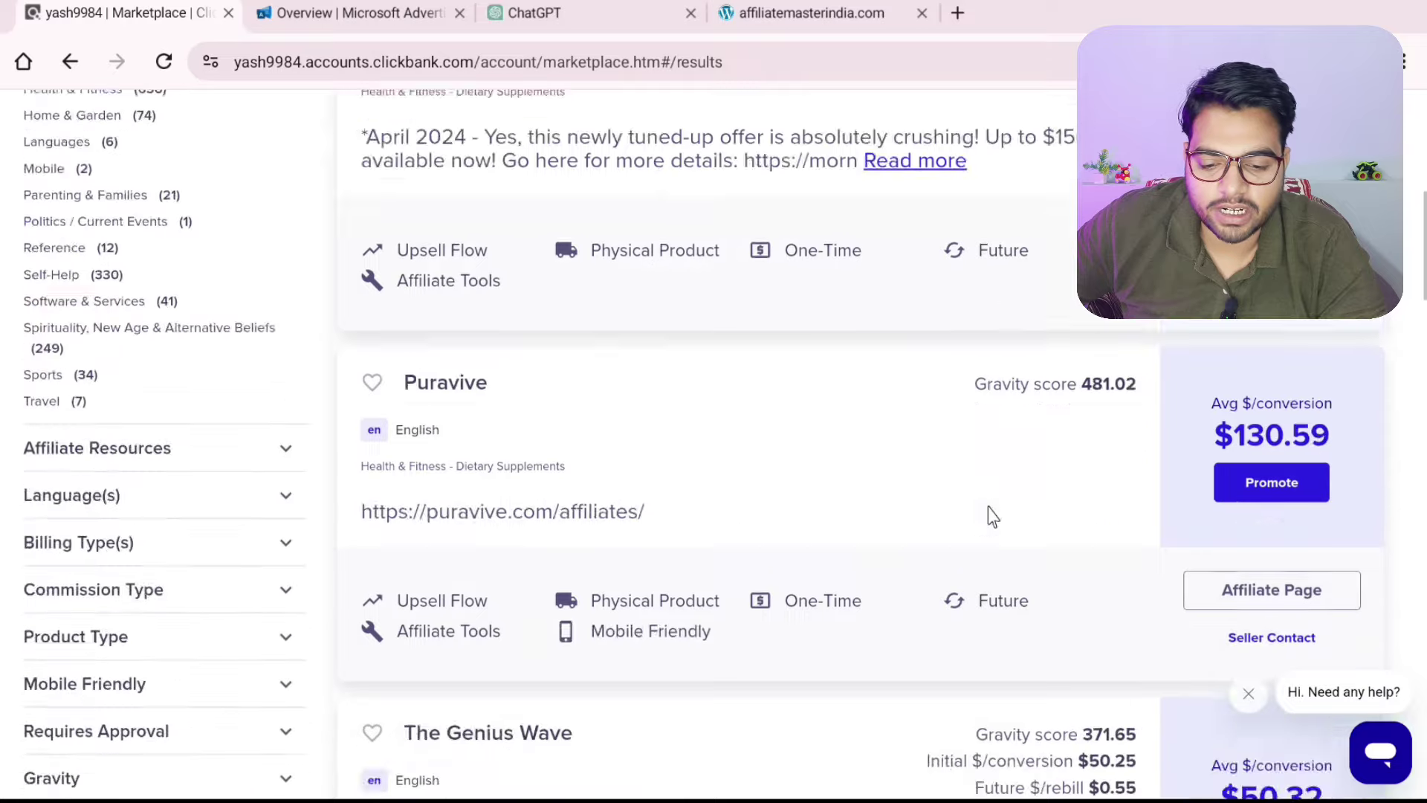
scroll(988, 511, up, 9)
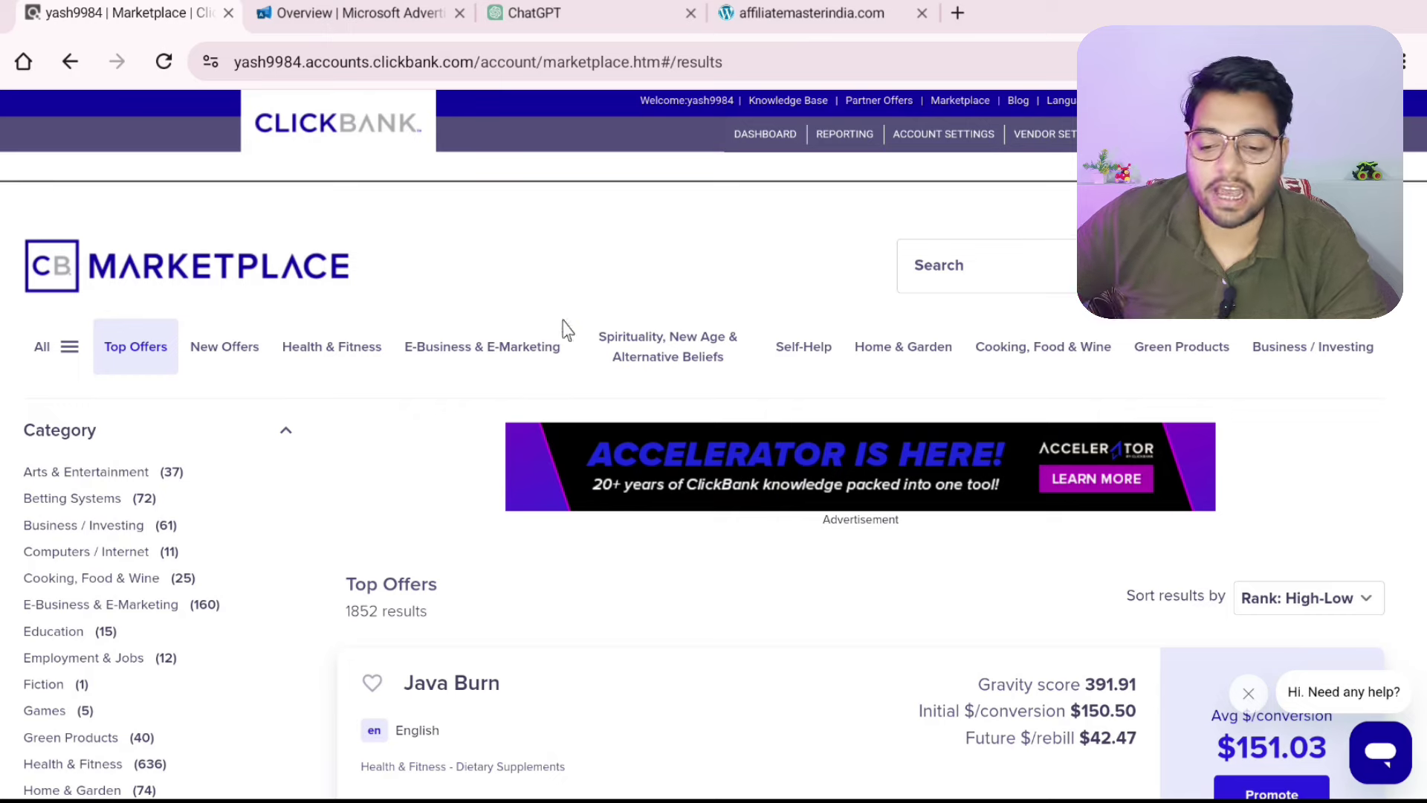
Switch to Microsoft Advertising and start creating a new campaign from the account's campaign list.
click(301, 18)
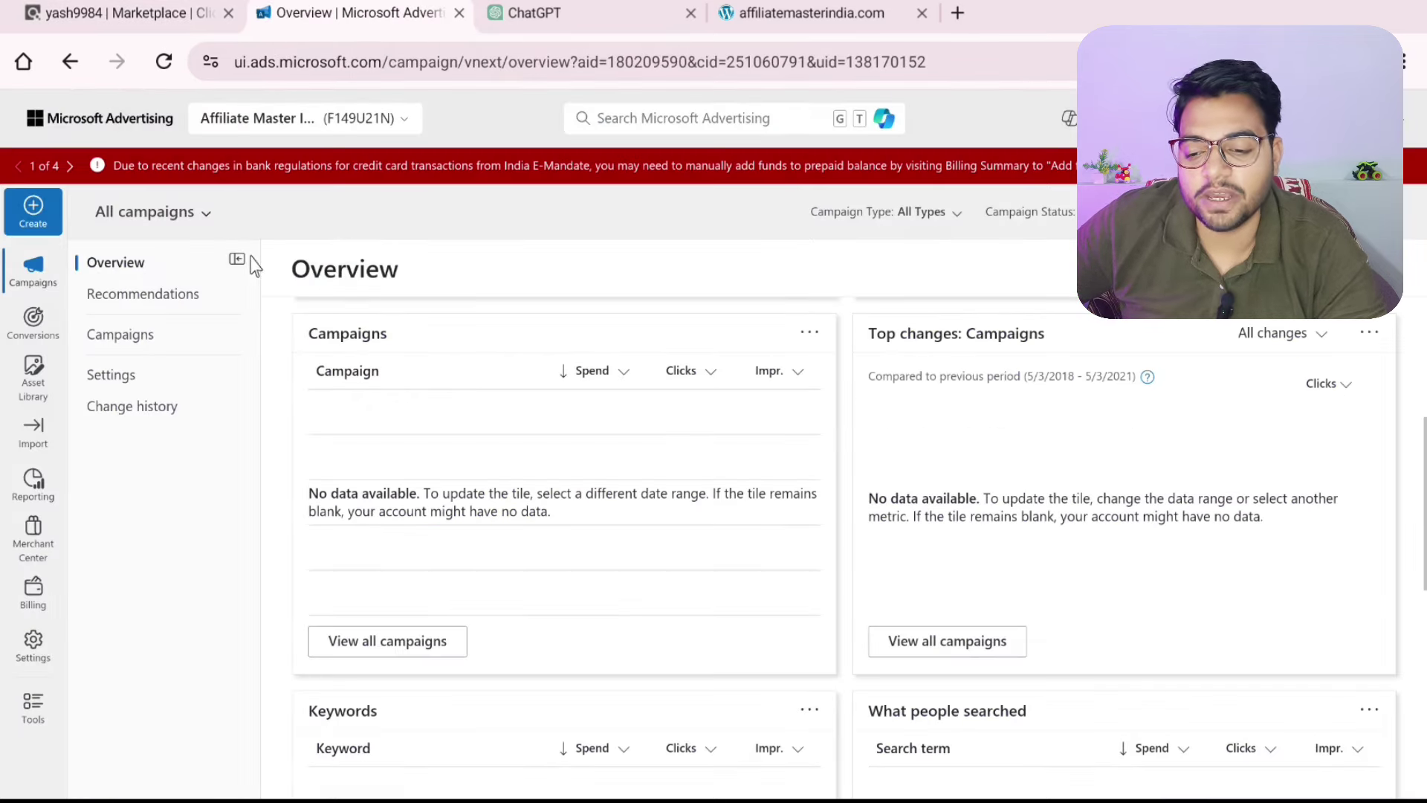
mouse_move(56, 122)
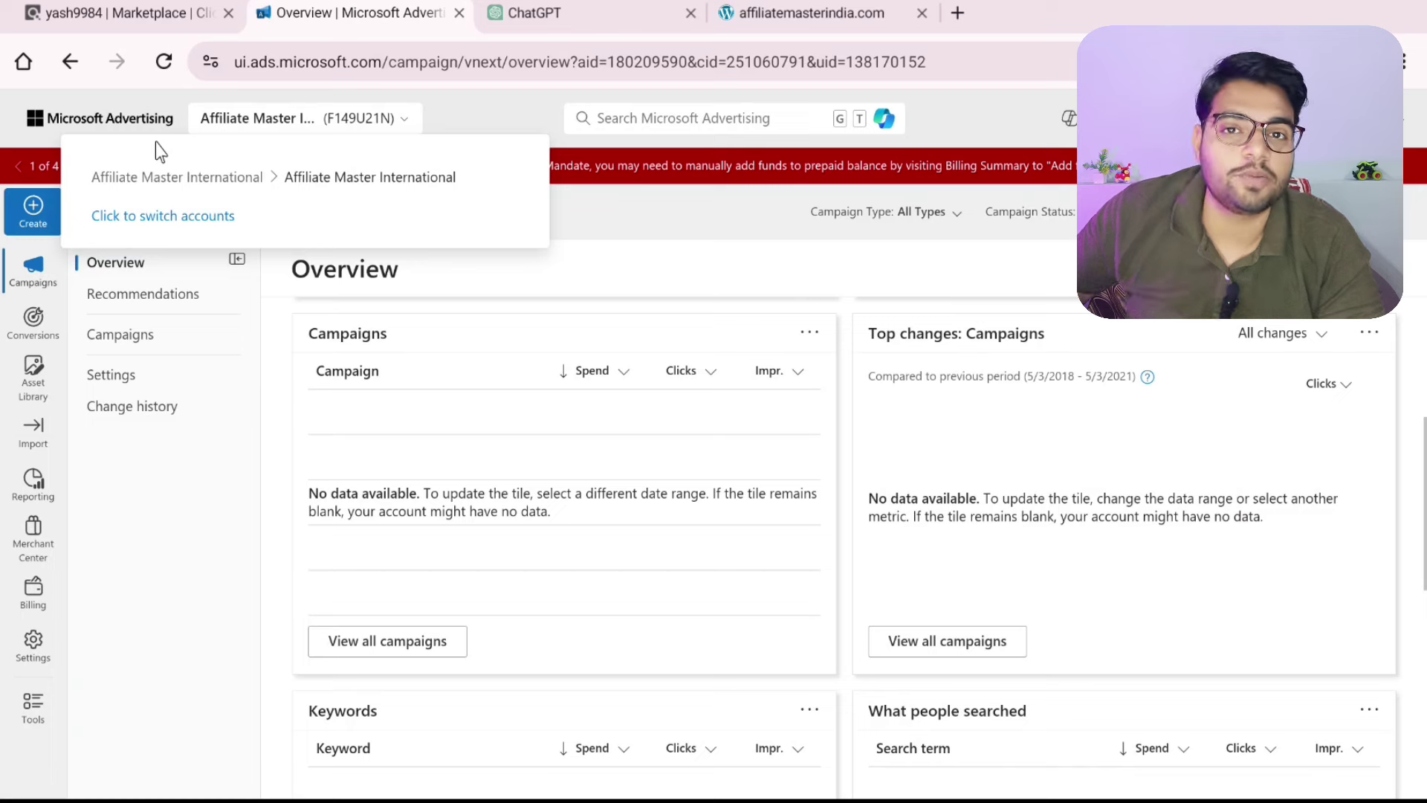
click(585, 256)
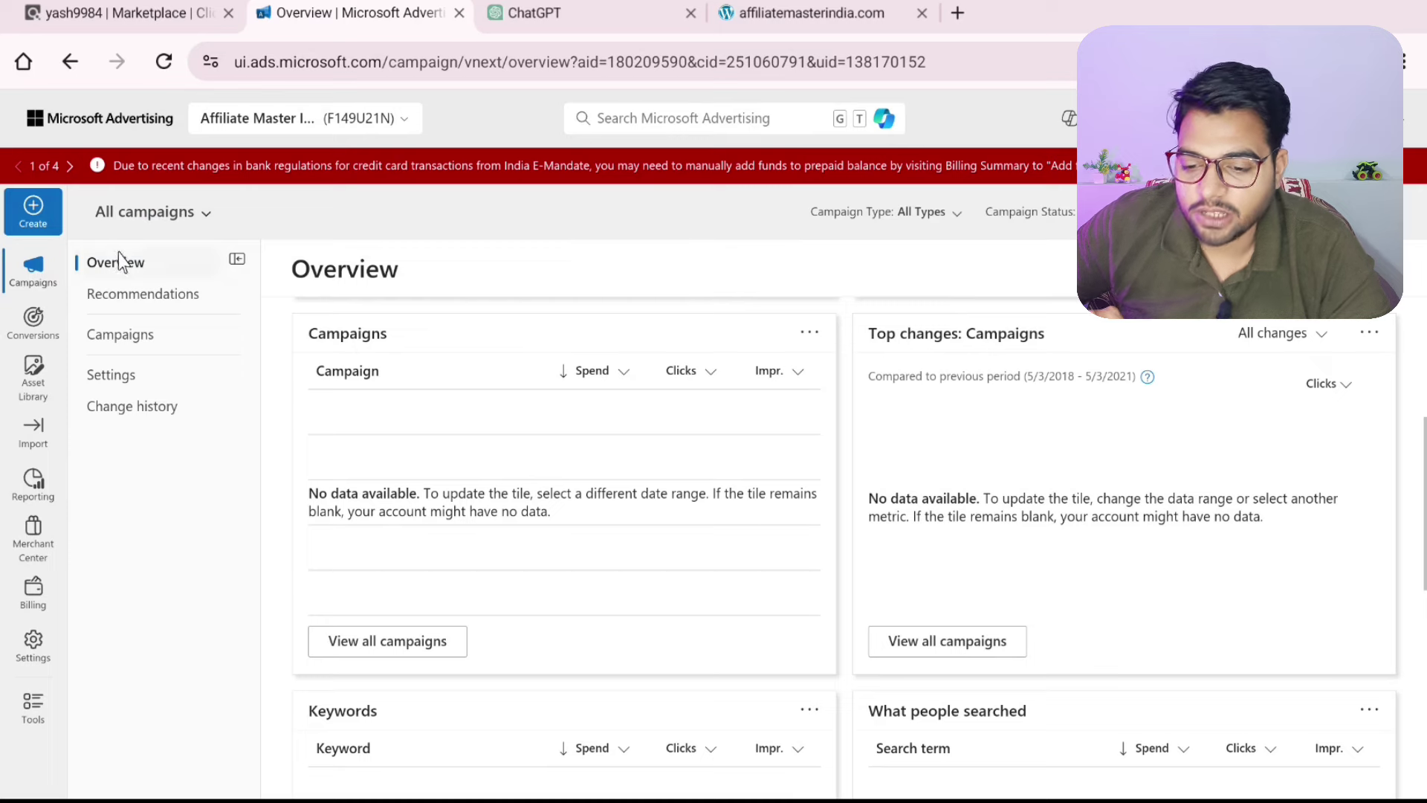
mouse_move(166, 149)
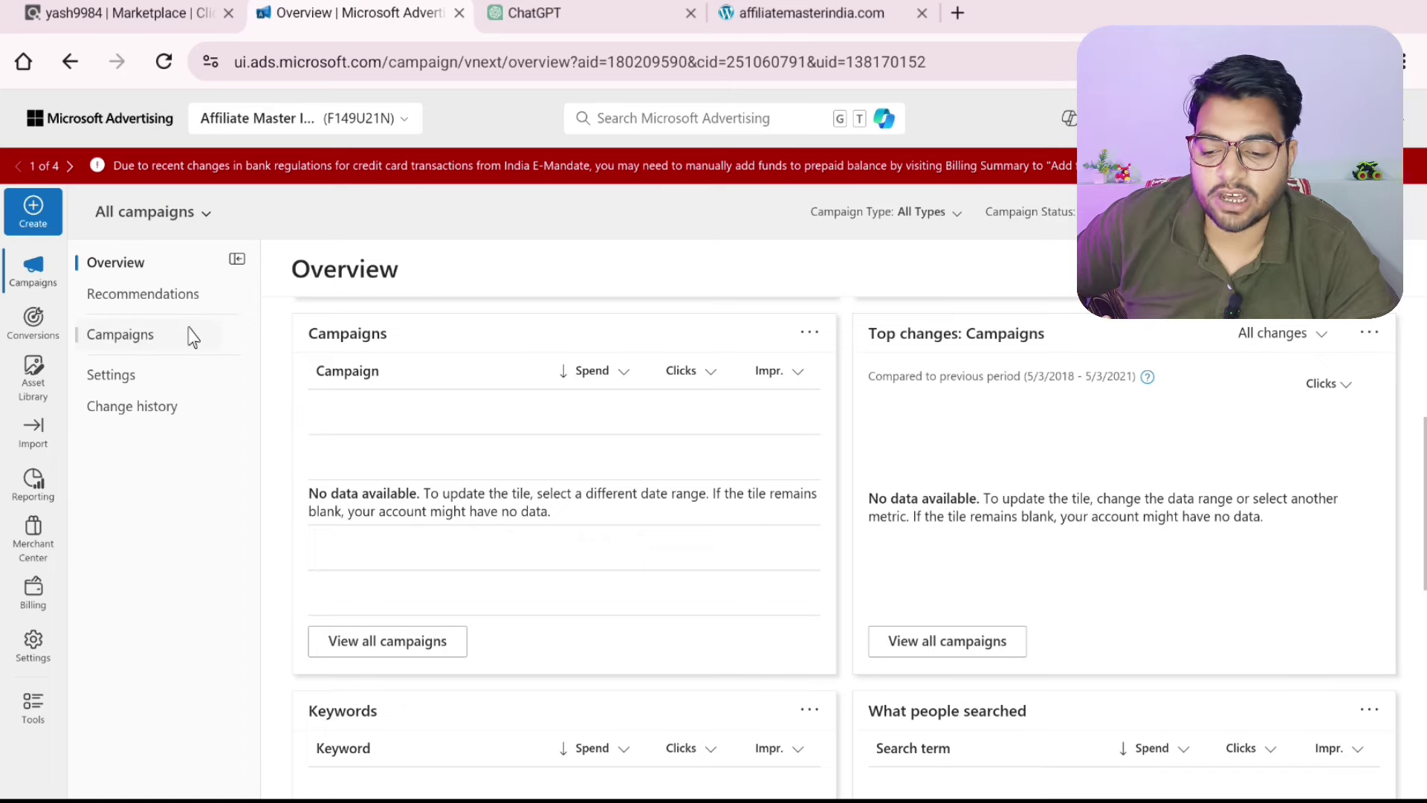
click(159, 334)
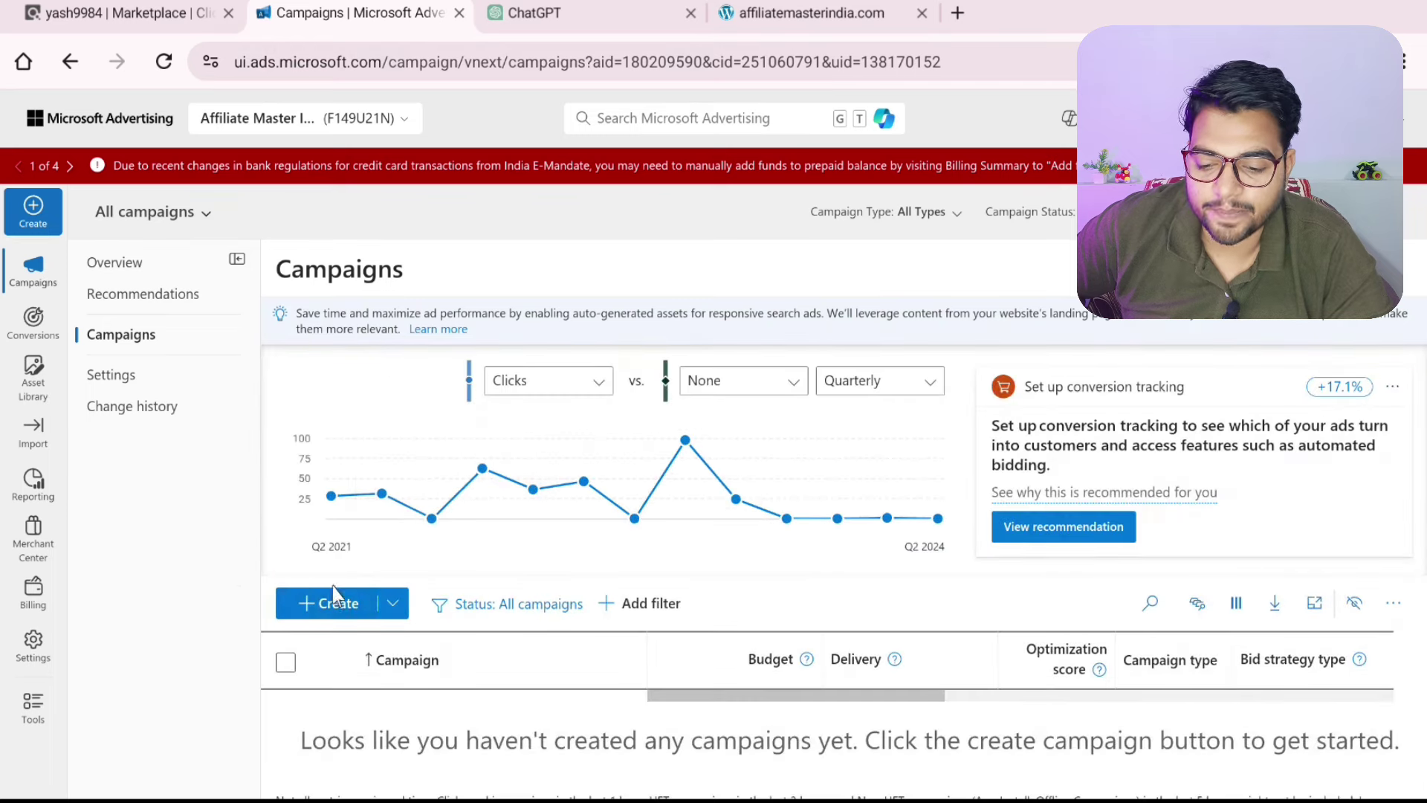
click(334, 602)
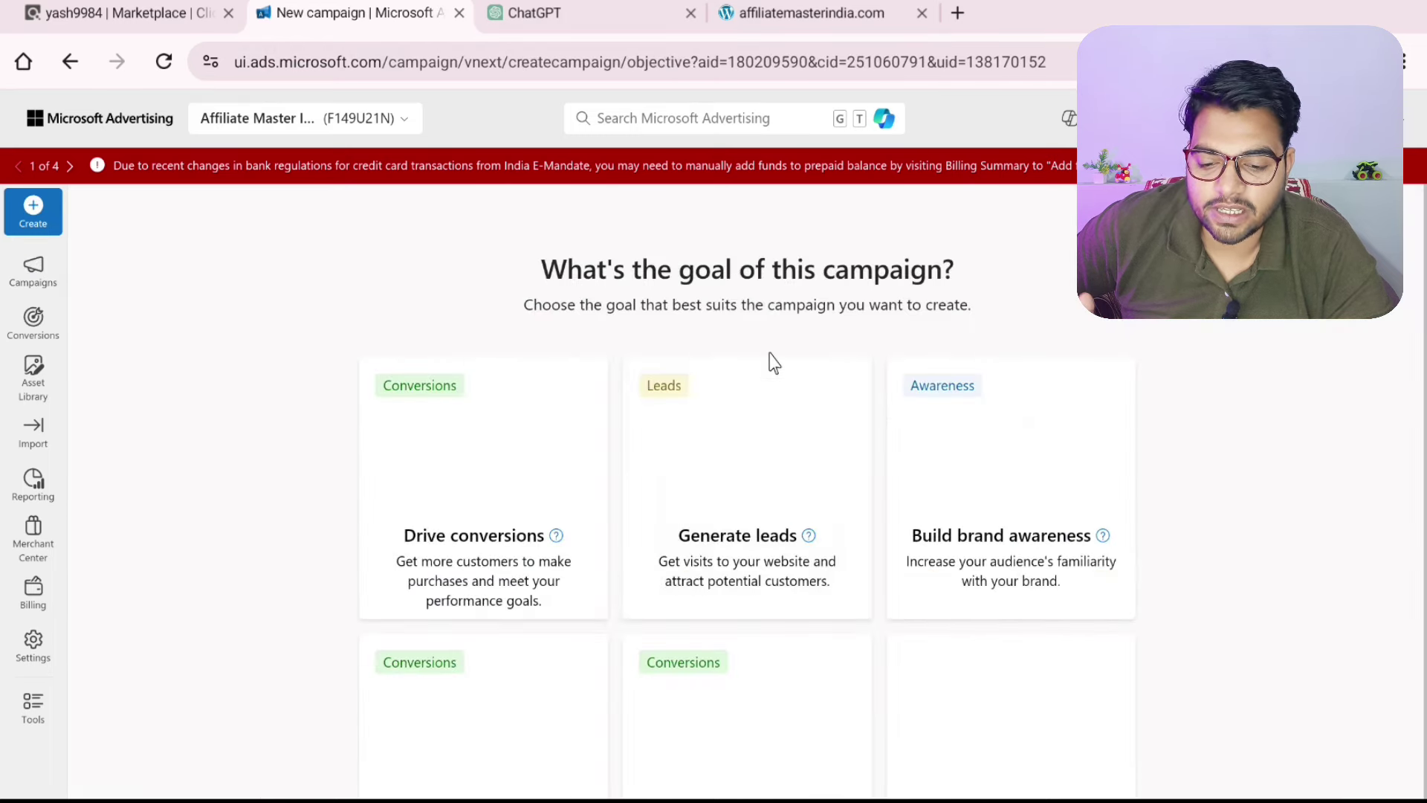
Choose the Drive conversions goal and the Search campaign type with Search ads, and continue to the campaign settings.
scroll(773, 347, down, 1)
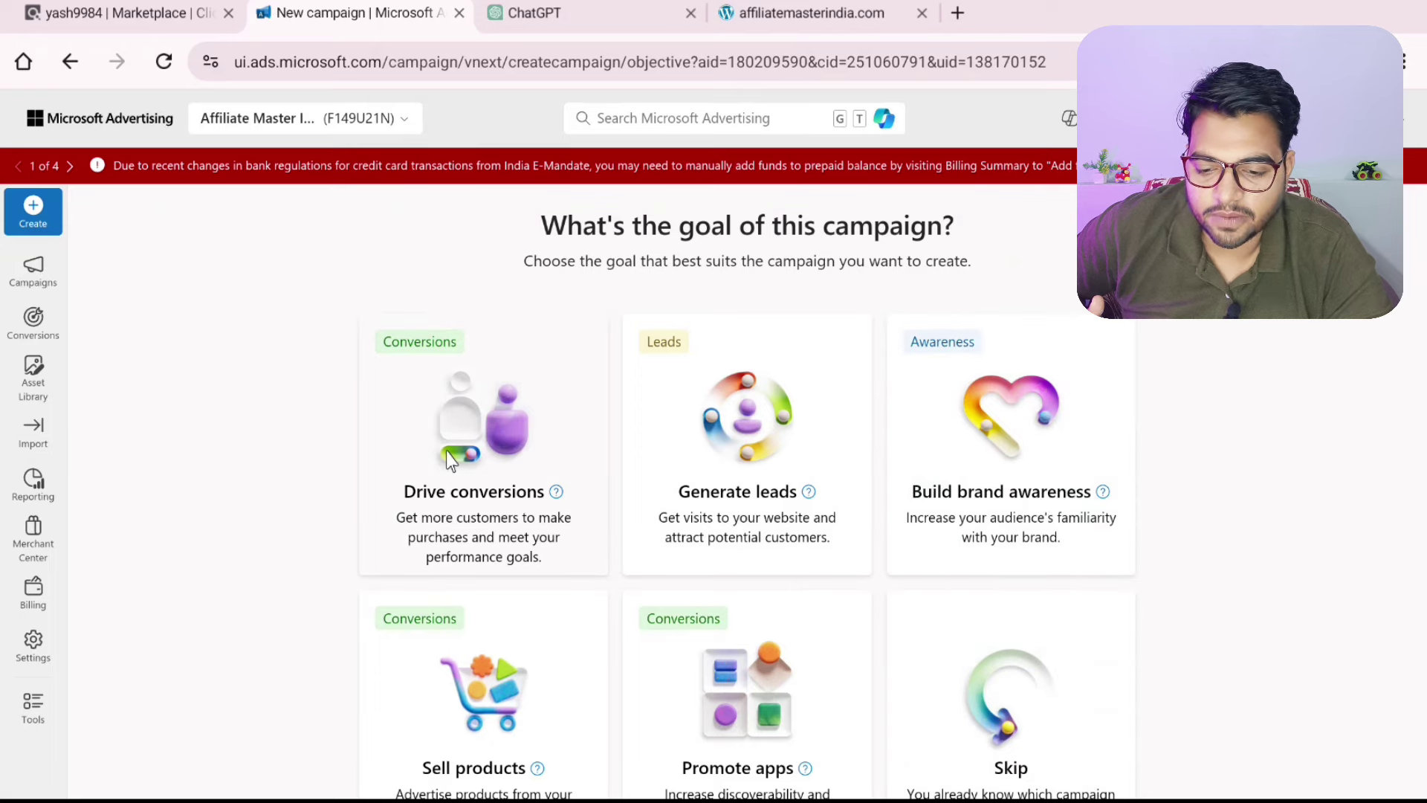
click(606, 408)
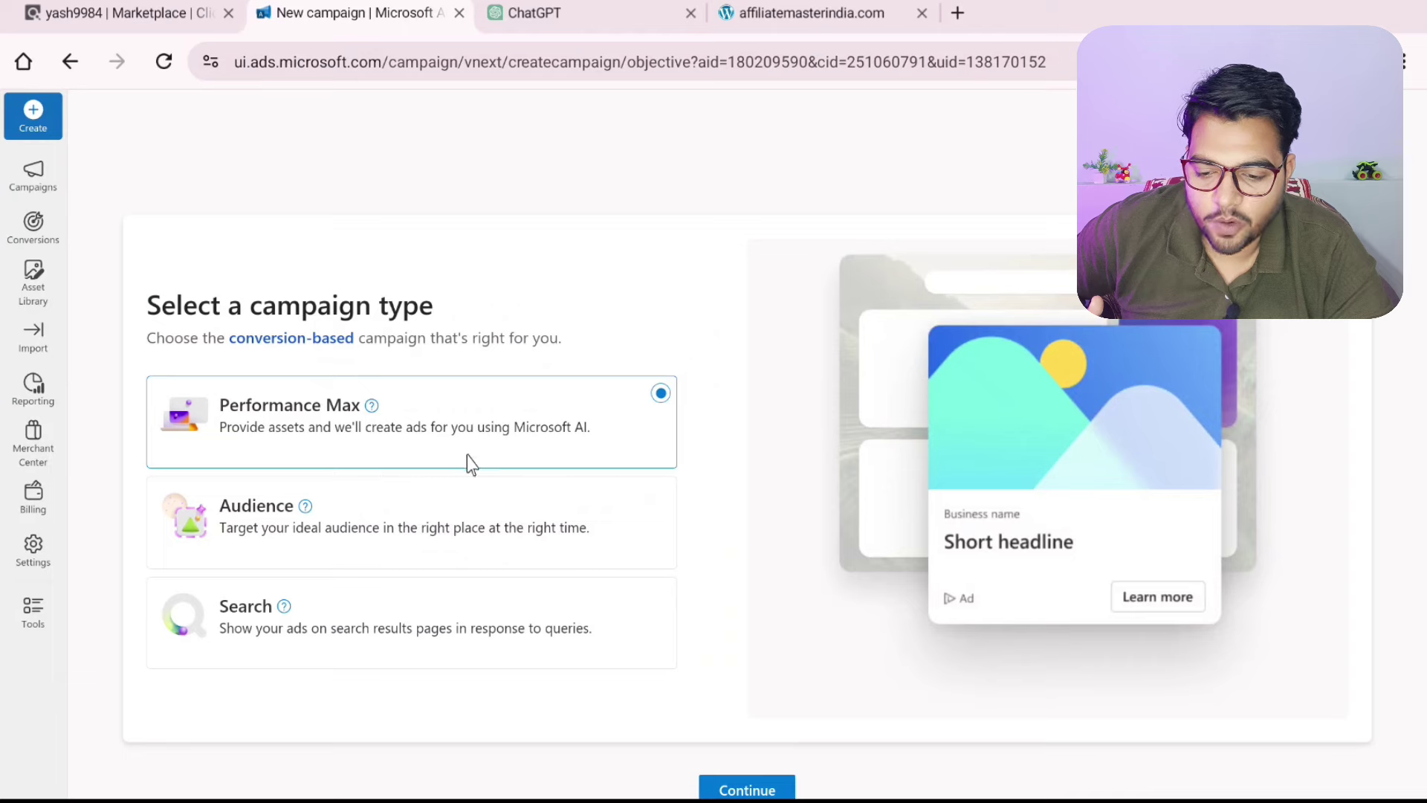
click(411, 628)
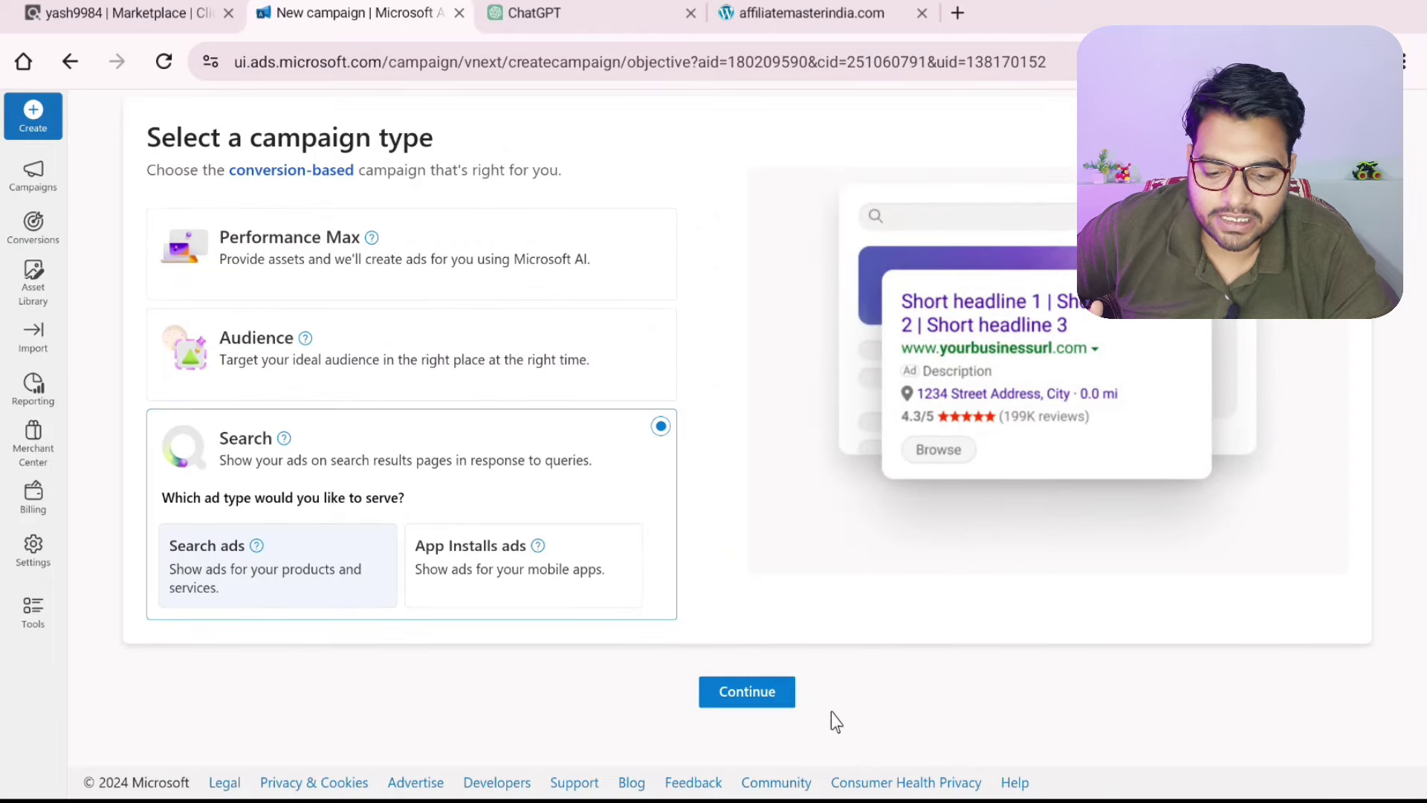
click(779, 697)
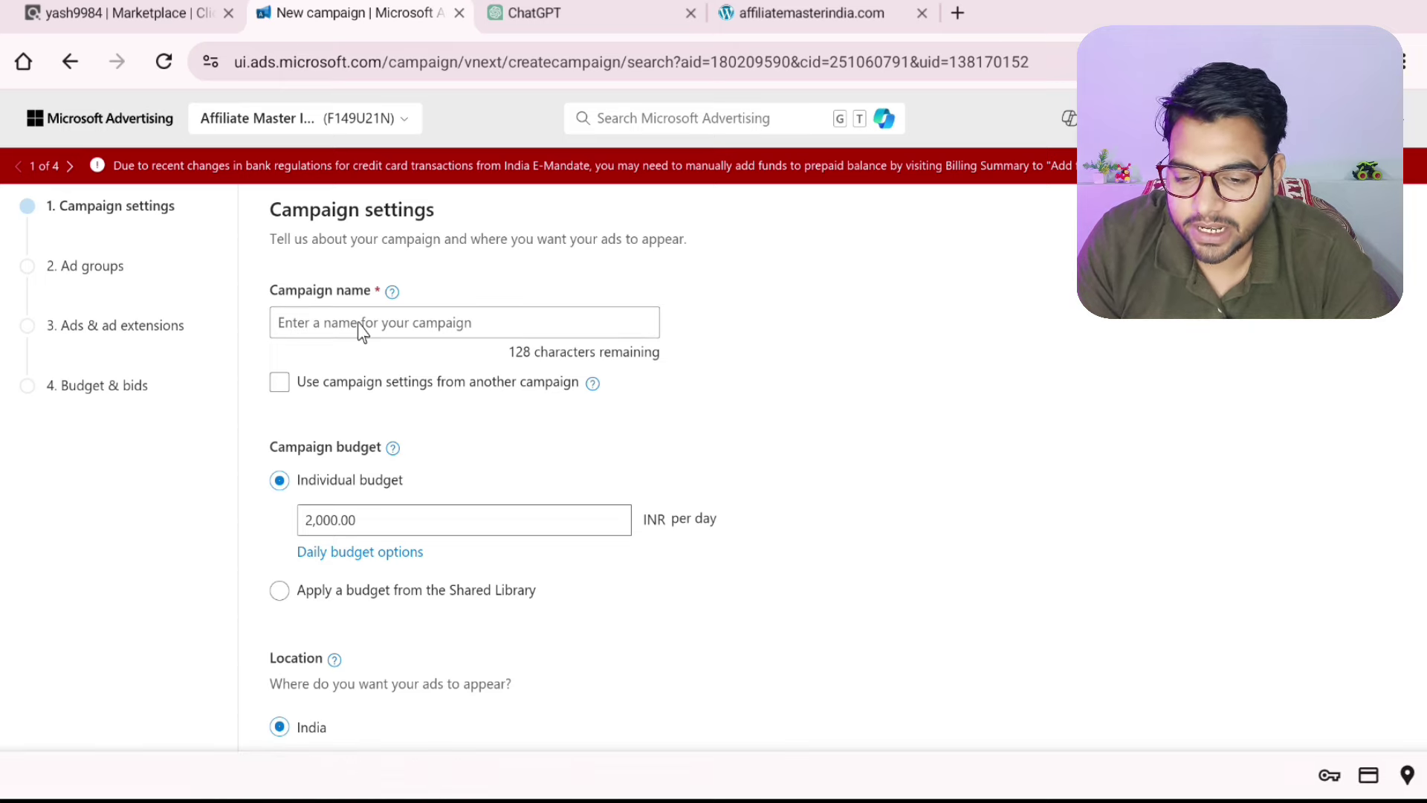
Copy the product name Java Burn from the ClickBank Top Offers and paste it as the campaign name in Microsoft Advertising.
click(112, 12)
scroll(879, 414, down, 5)
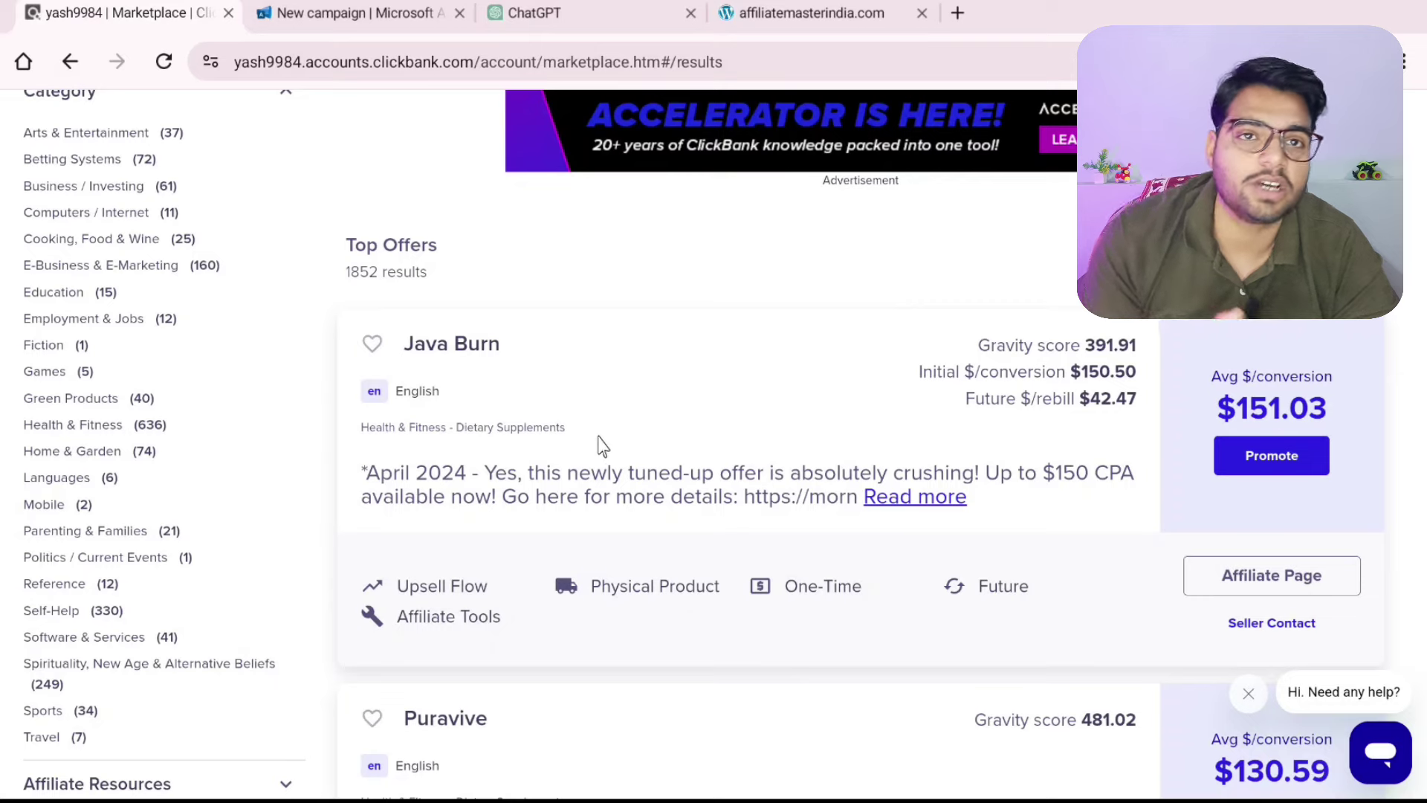
drag(512, 347, 398, 349)
key(ctrl+c)
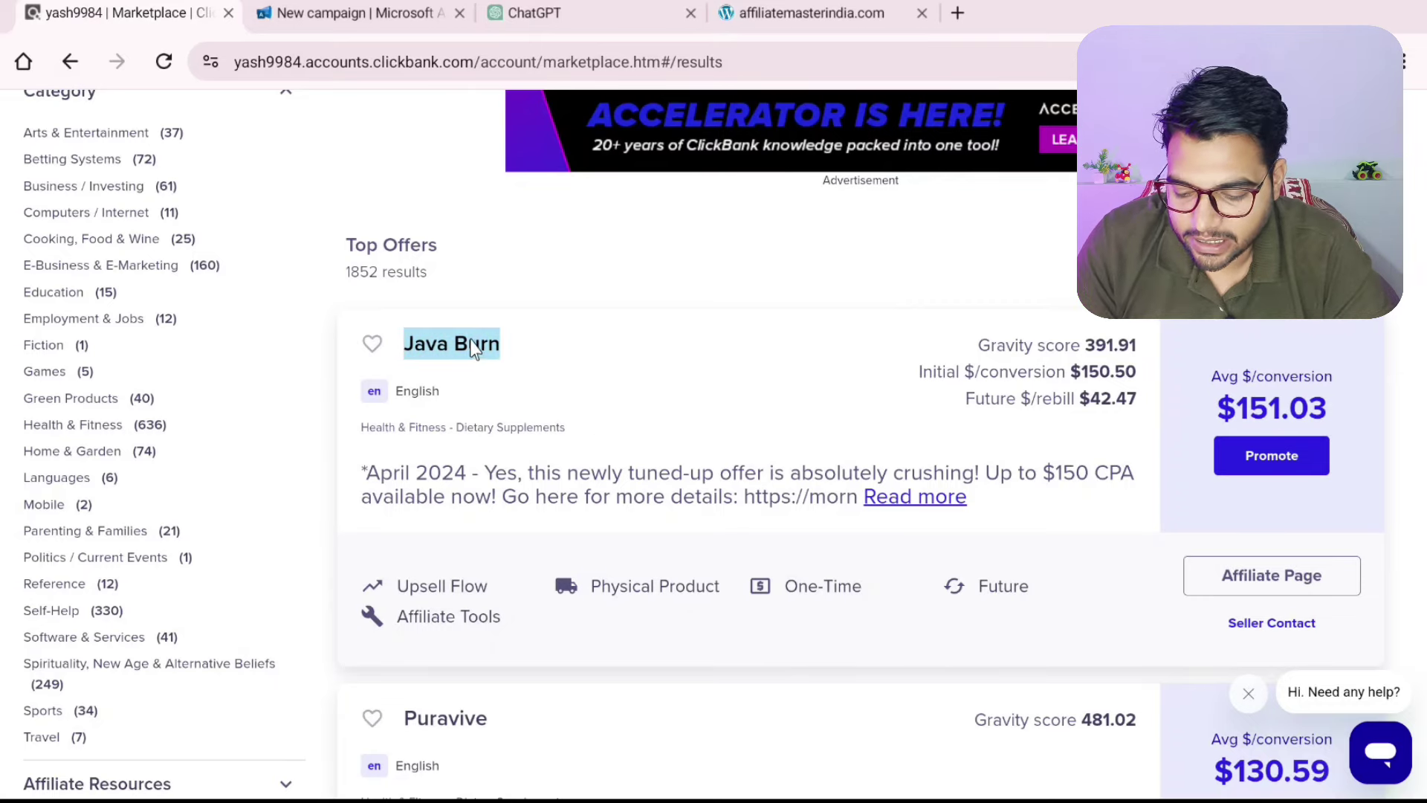
click(333, 12)
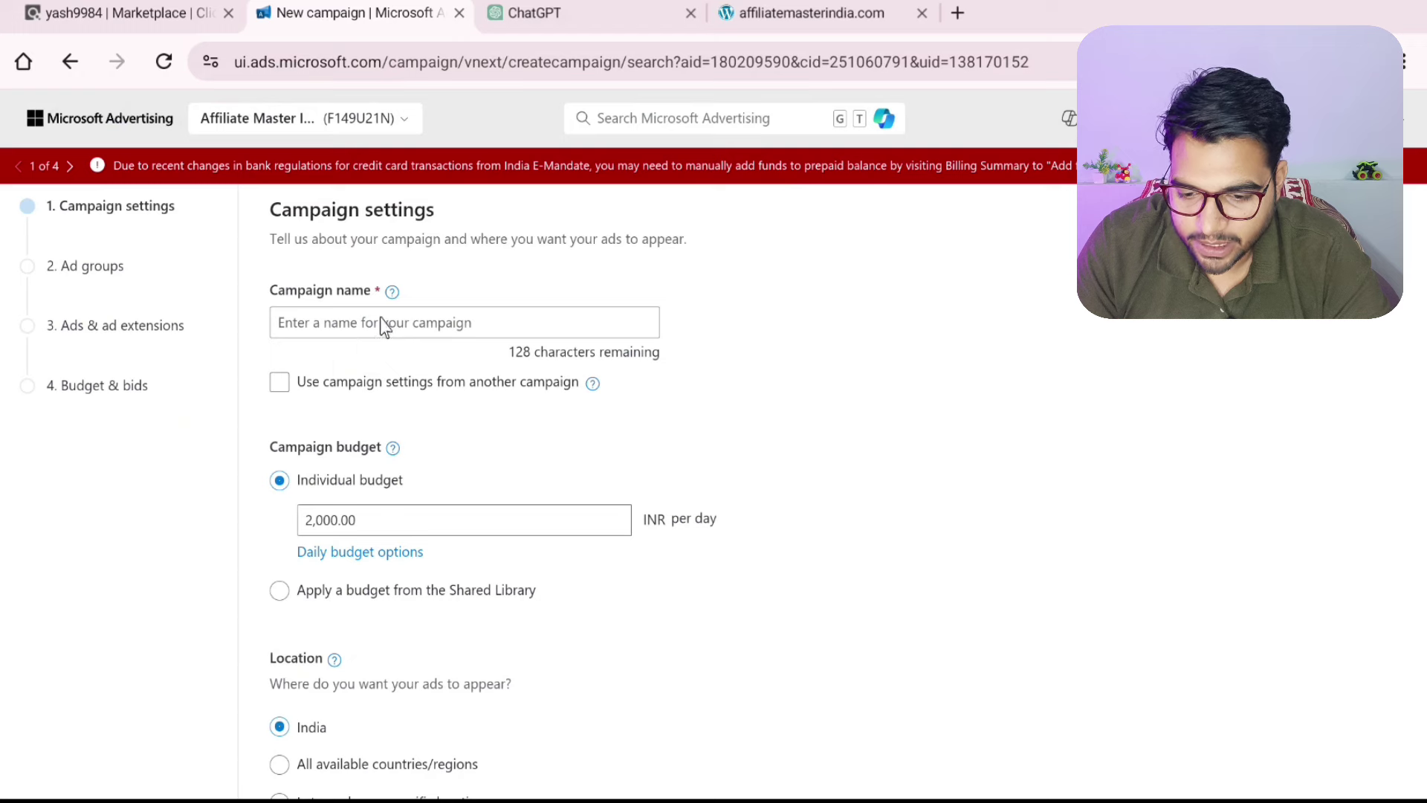
right_click(405, 324)
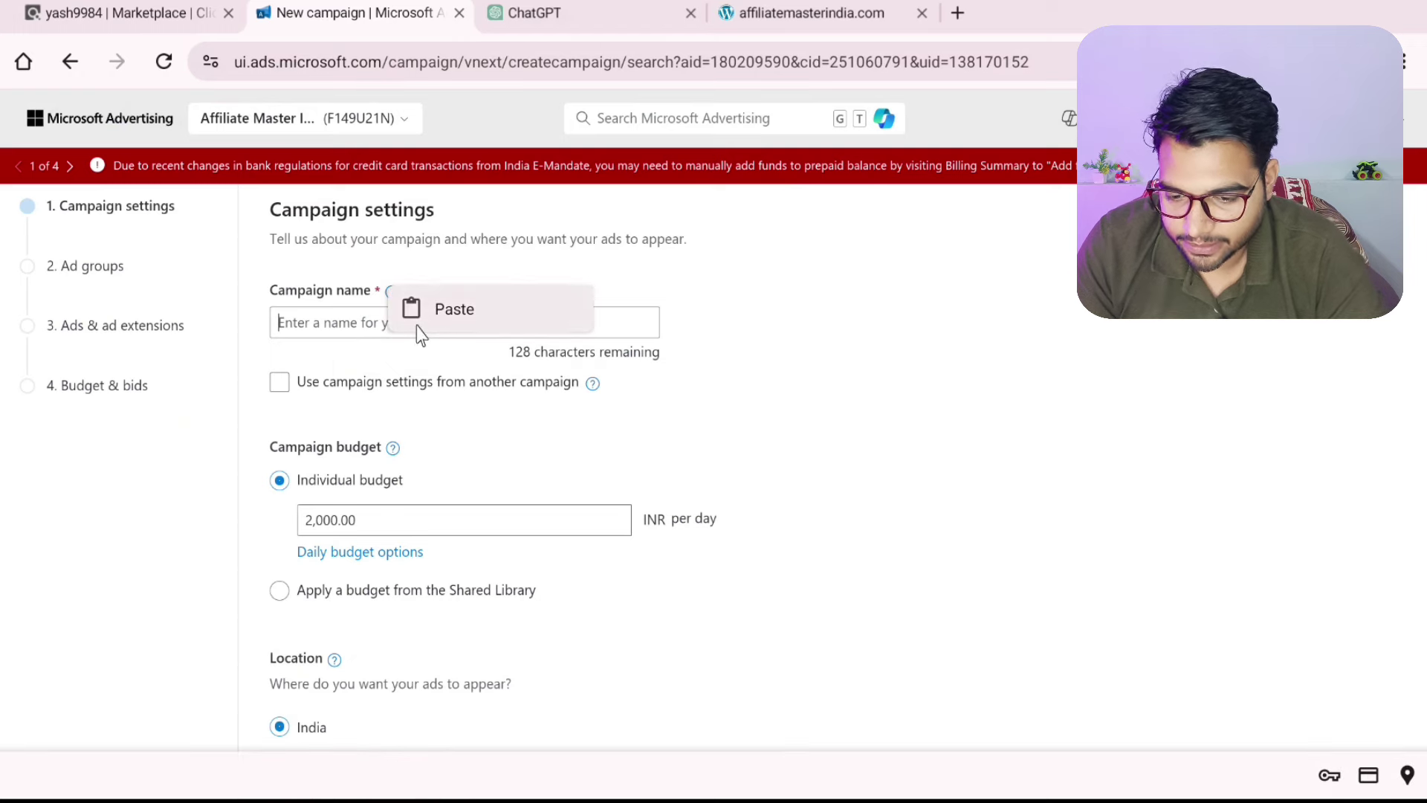
click(408, 324)
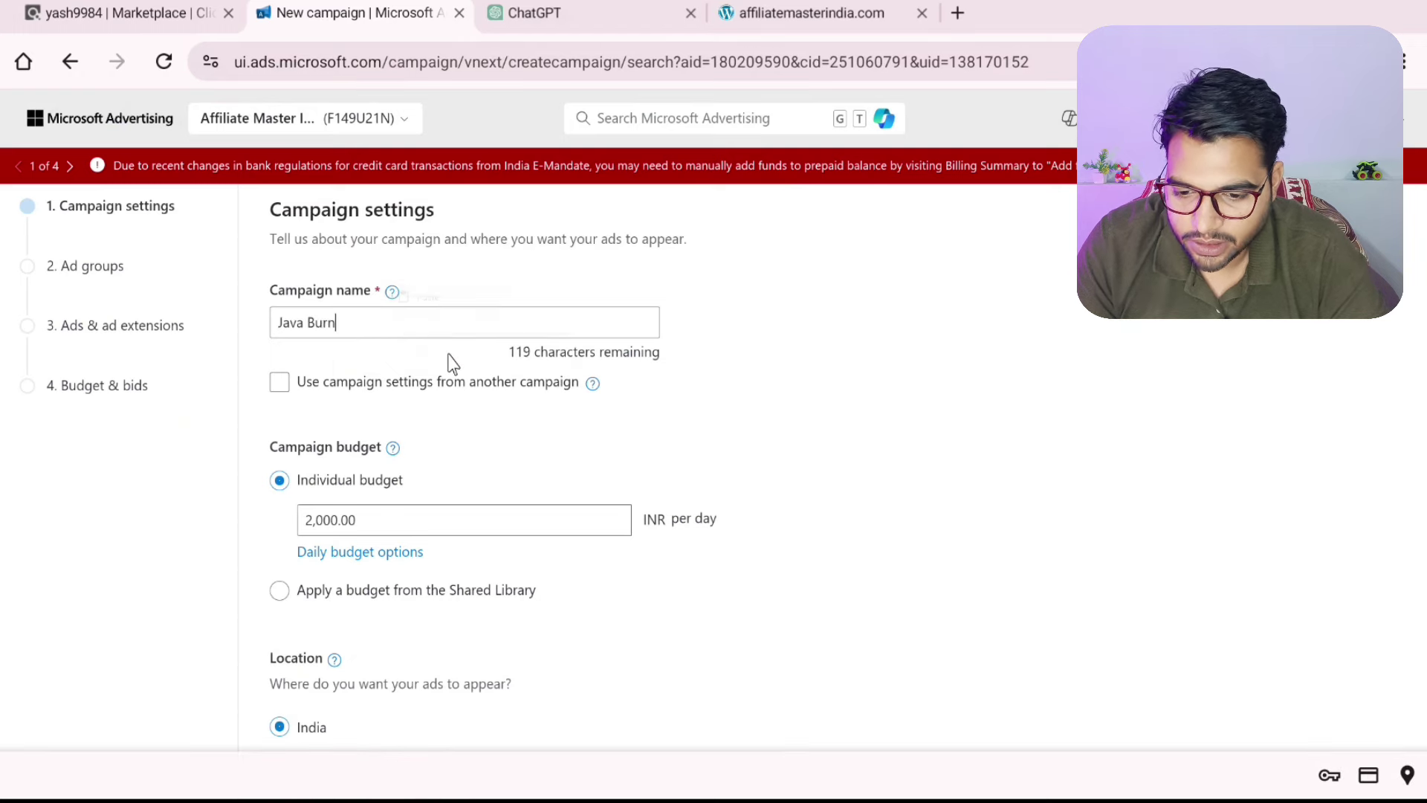
Set the individual campaign budget to 300 INR per day.
click(393, 521)
key(BackSpace)
key(BackSpace)
key(BackSpace)
key(BackSpace)
key(BackSpace)
key(BackSpace)
key(BackSpace)
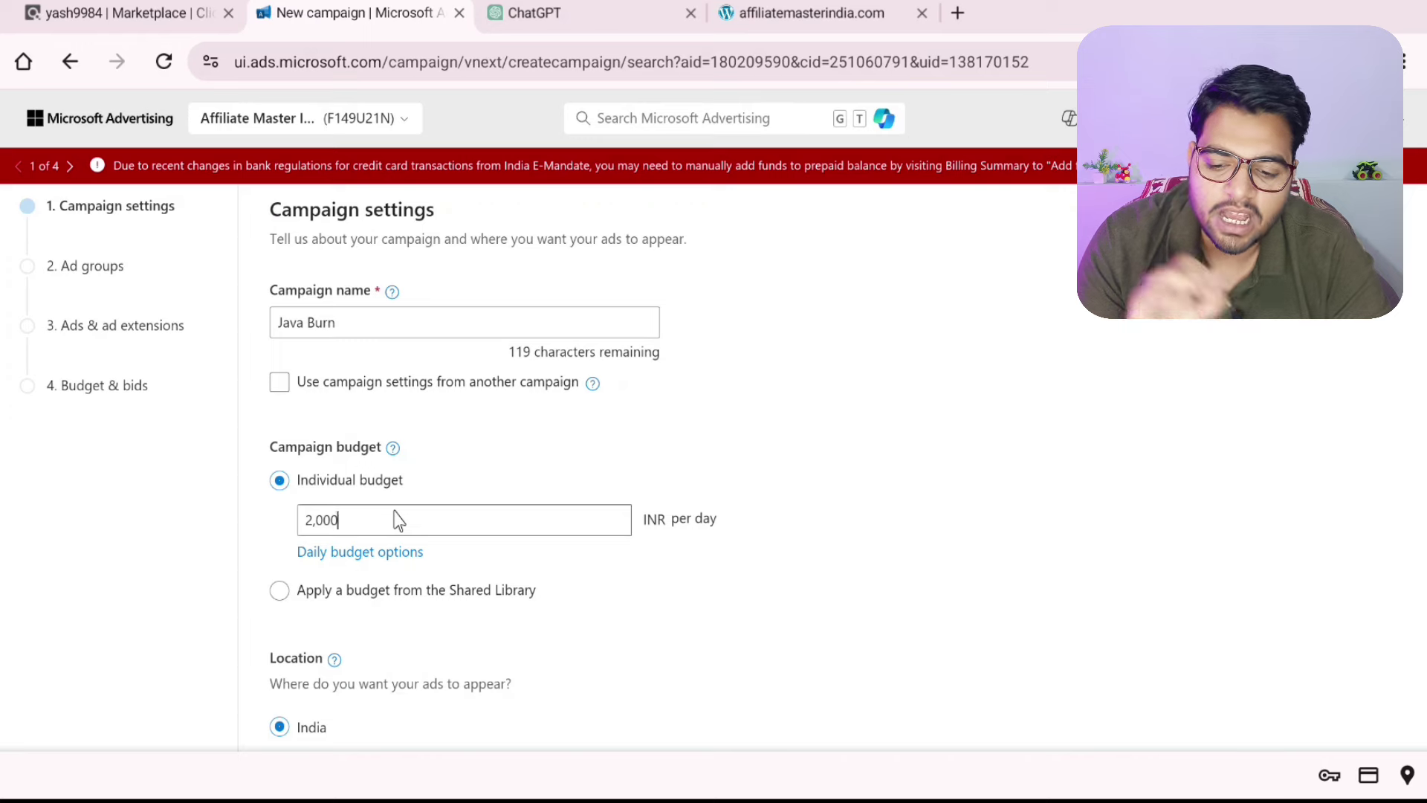
key(BackSpace)
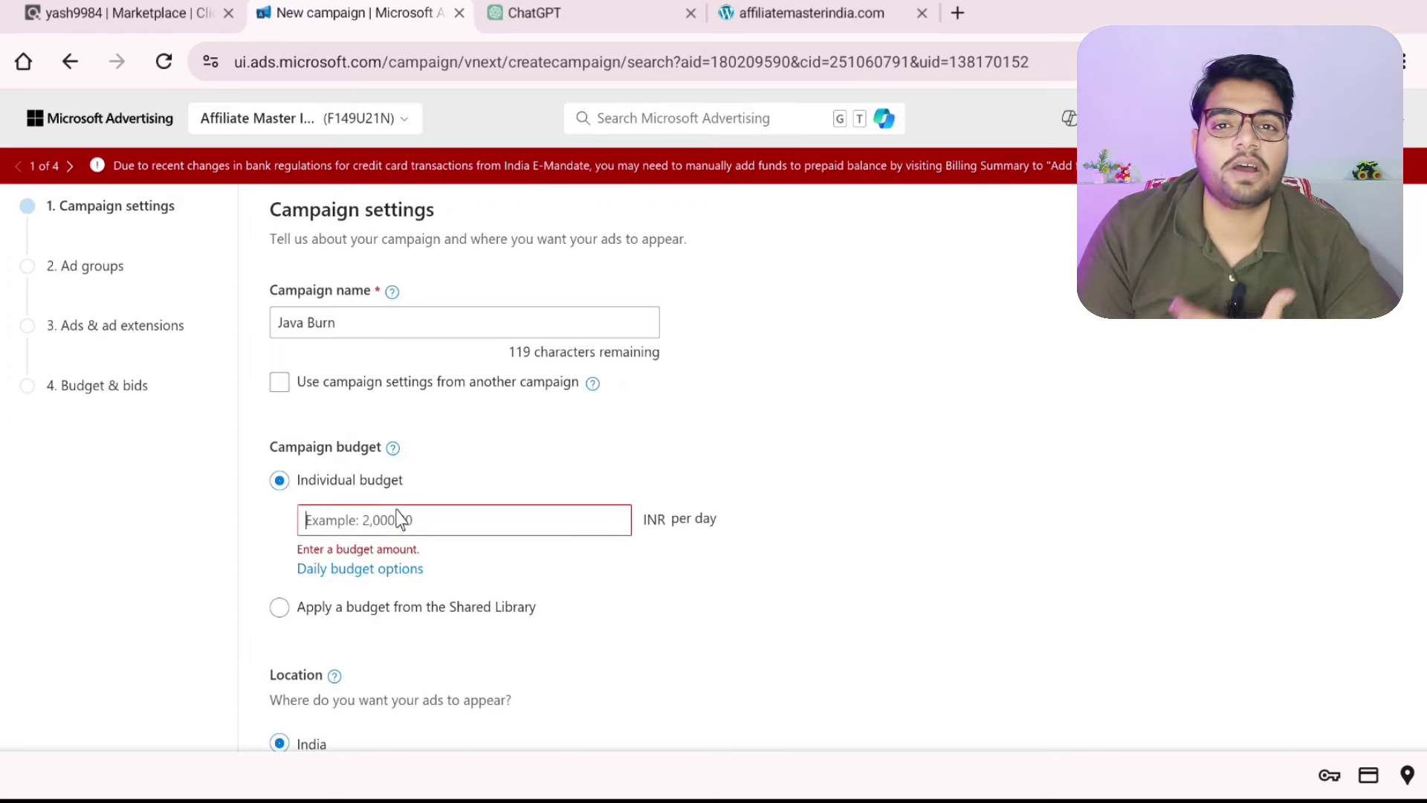
text(300)
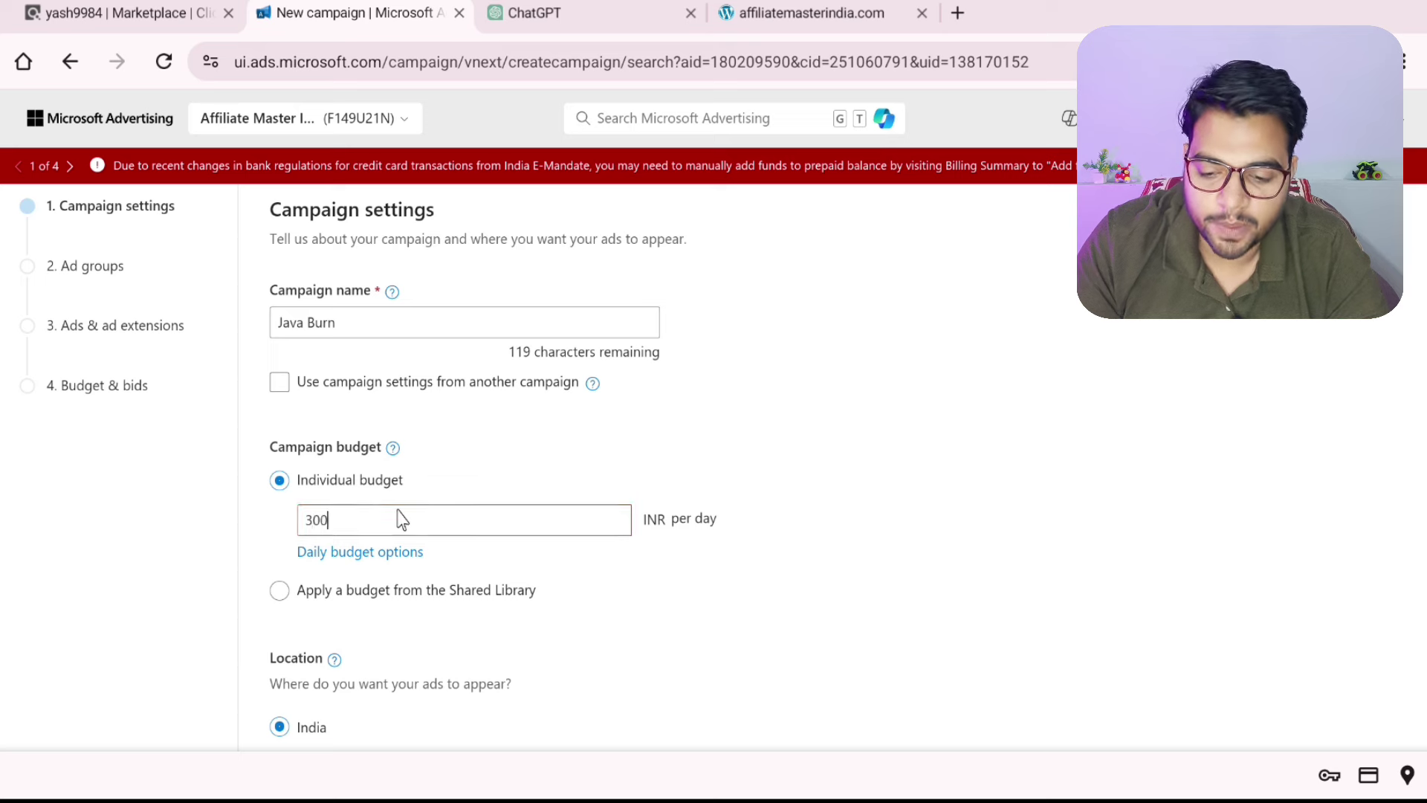
click(632, 452)
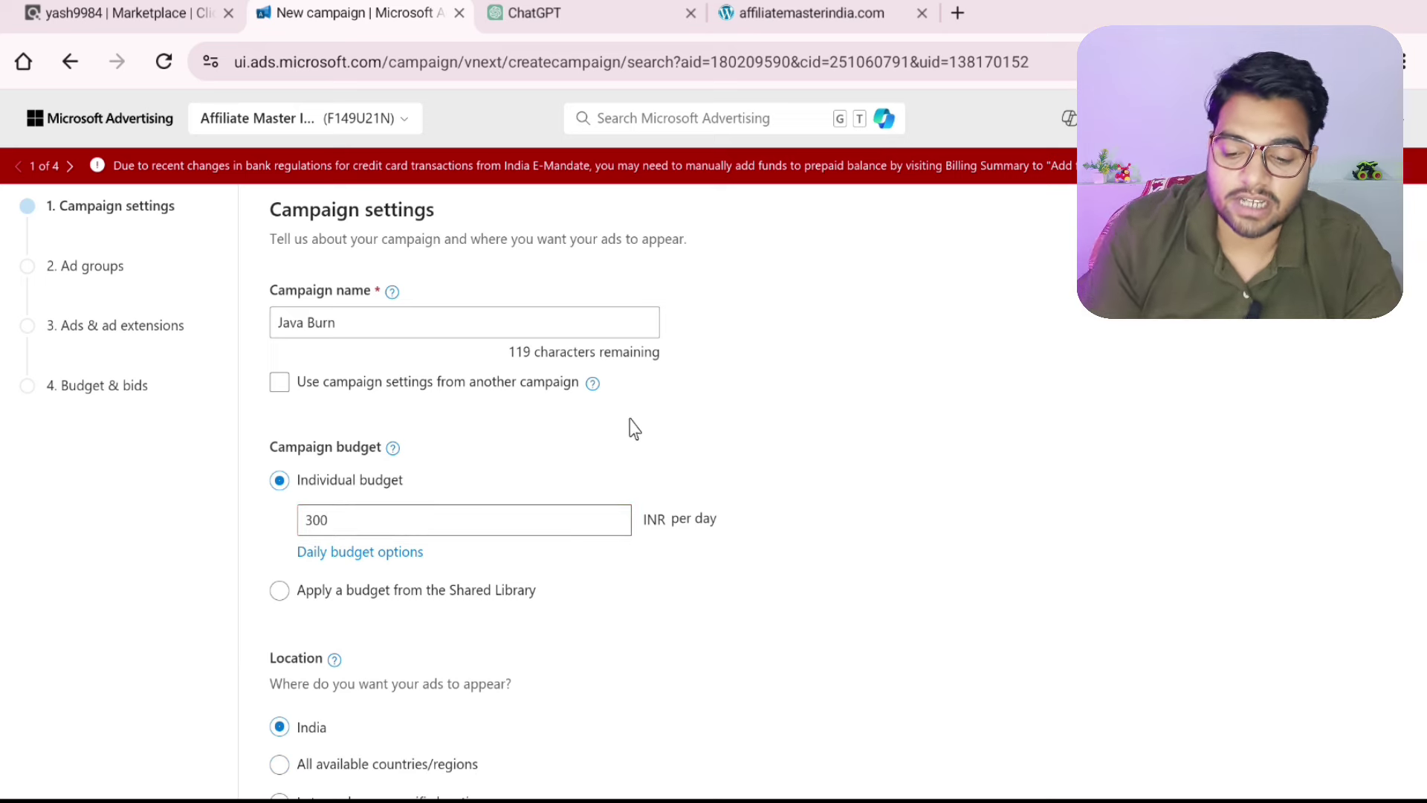
Choose specific locations for the campaign and target the United States, Canada and the United Kingdom.
scroll(628, 429, down, 3)
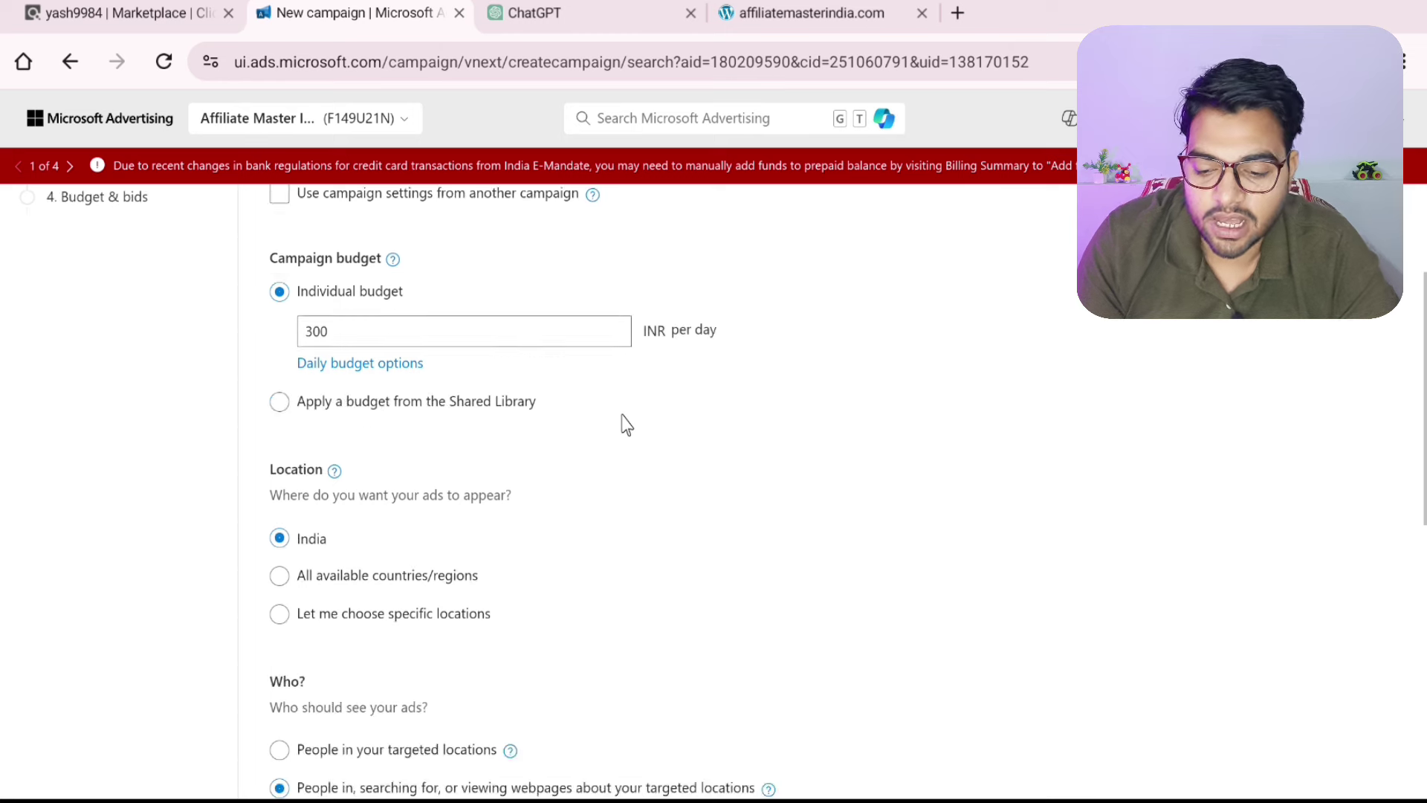
scroll(518, 398, down, 1)
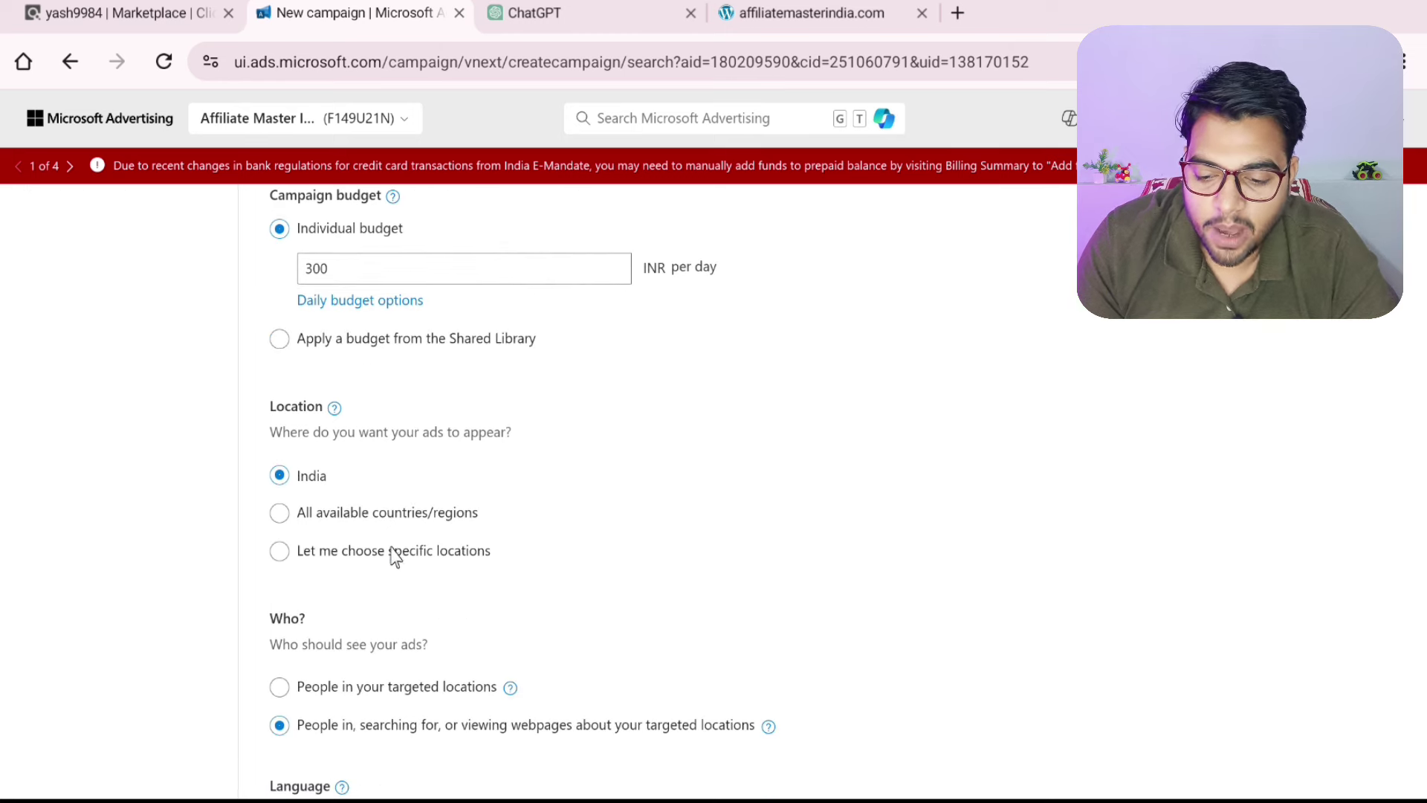
scroll(395, 557, down, 3)
click(281, 367)
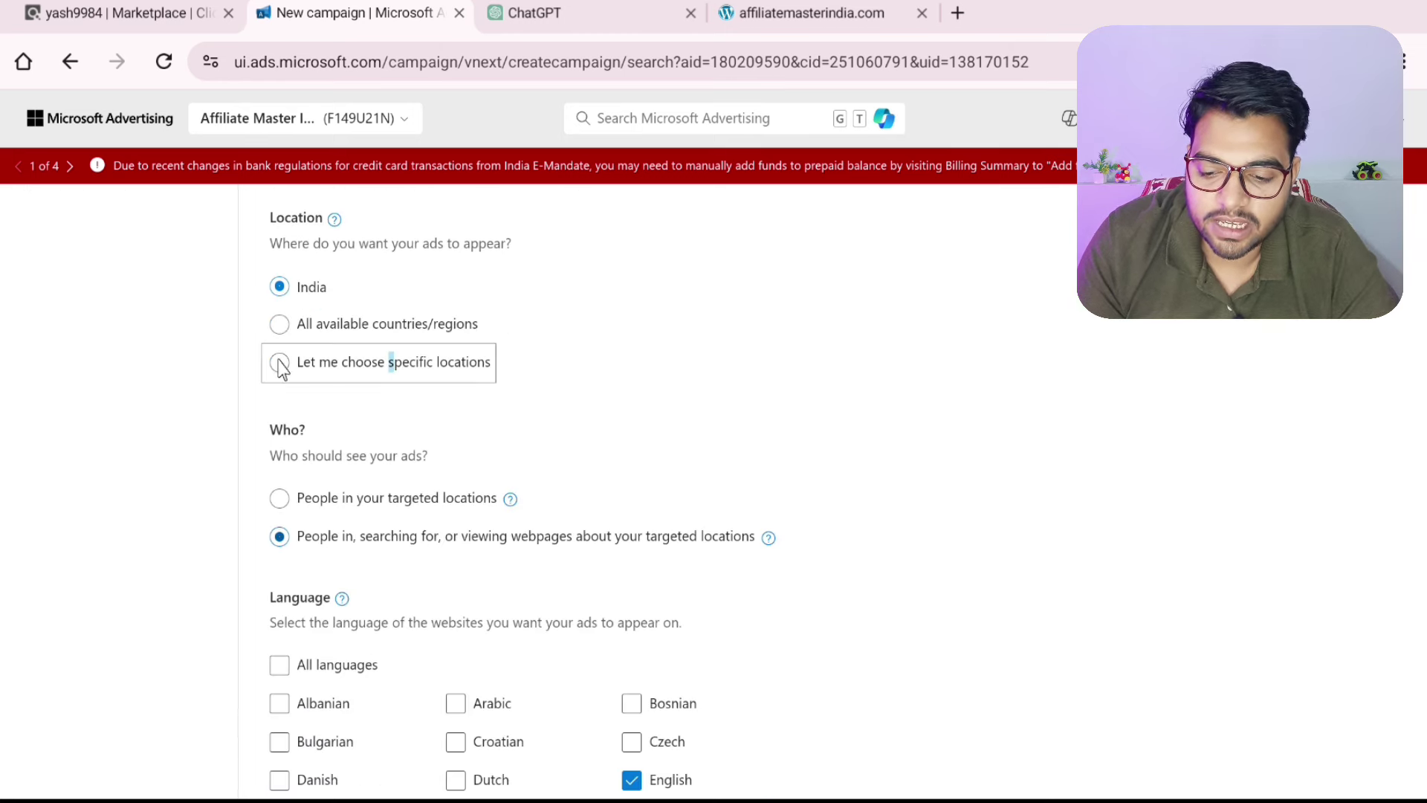
click(435, 455)
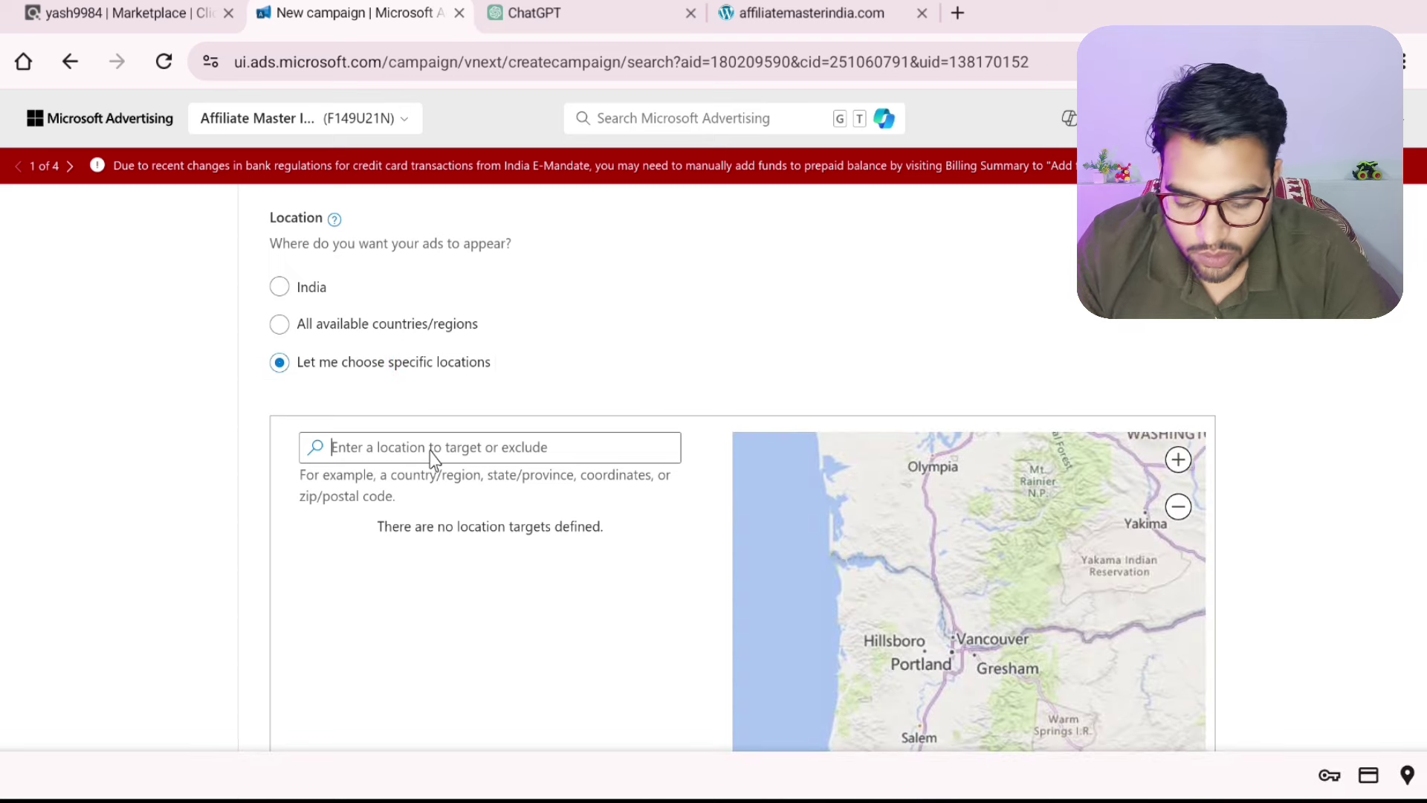
text(UNITED)
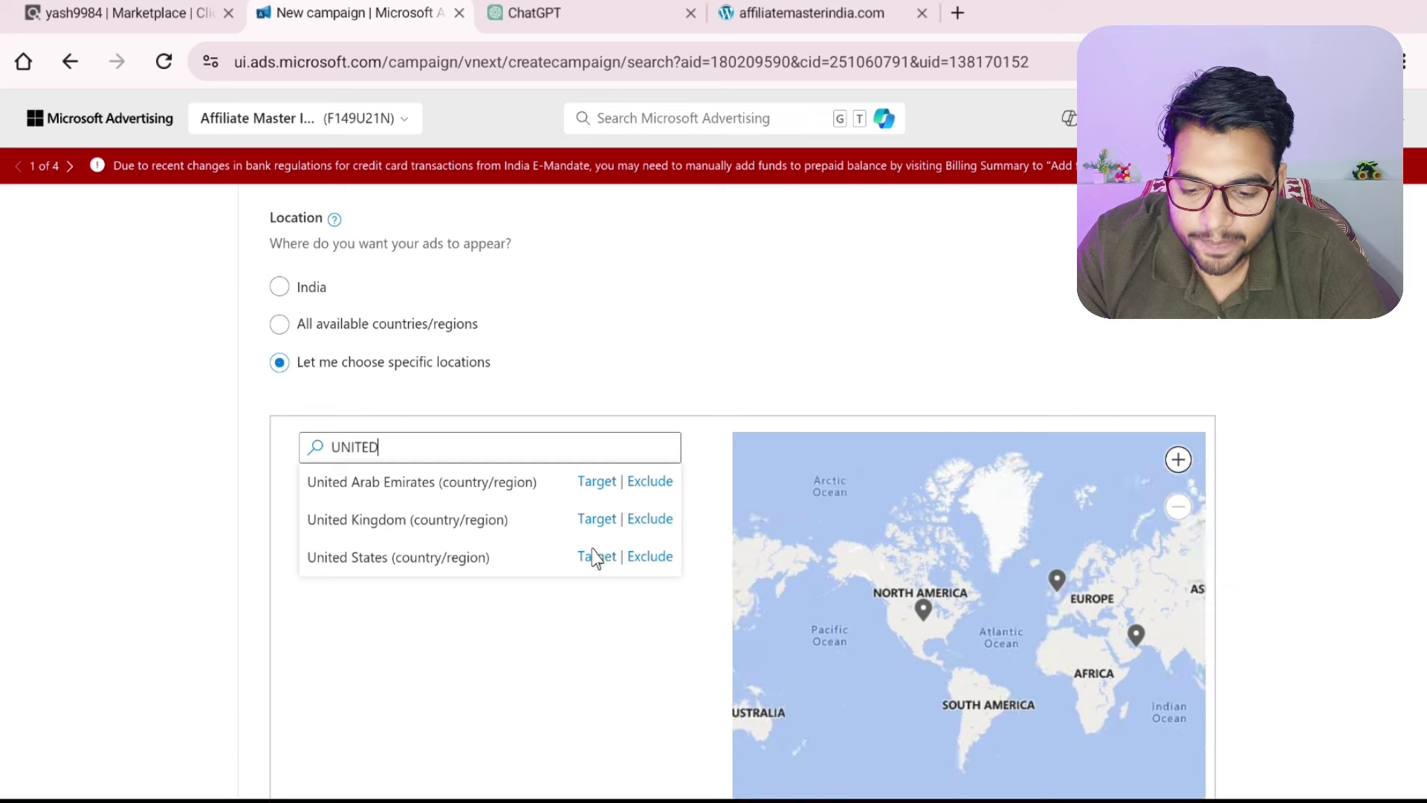
click(599, 557)
text(CANADA)
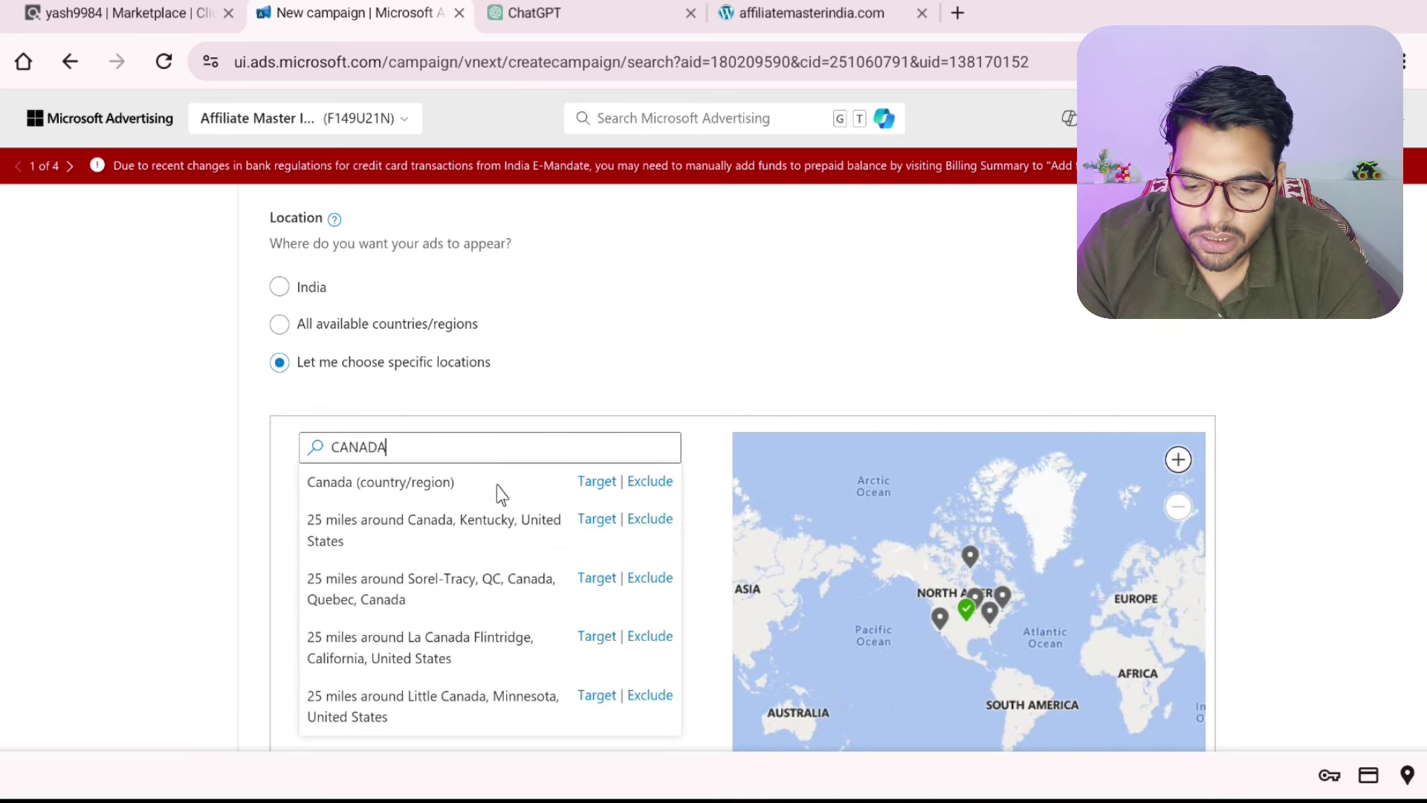
click(596, 483)
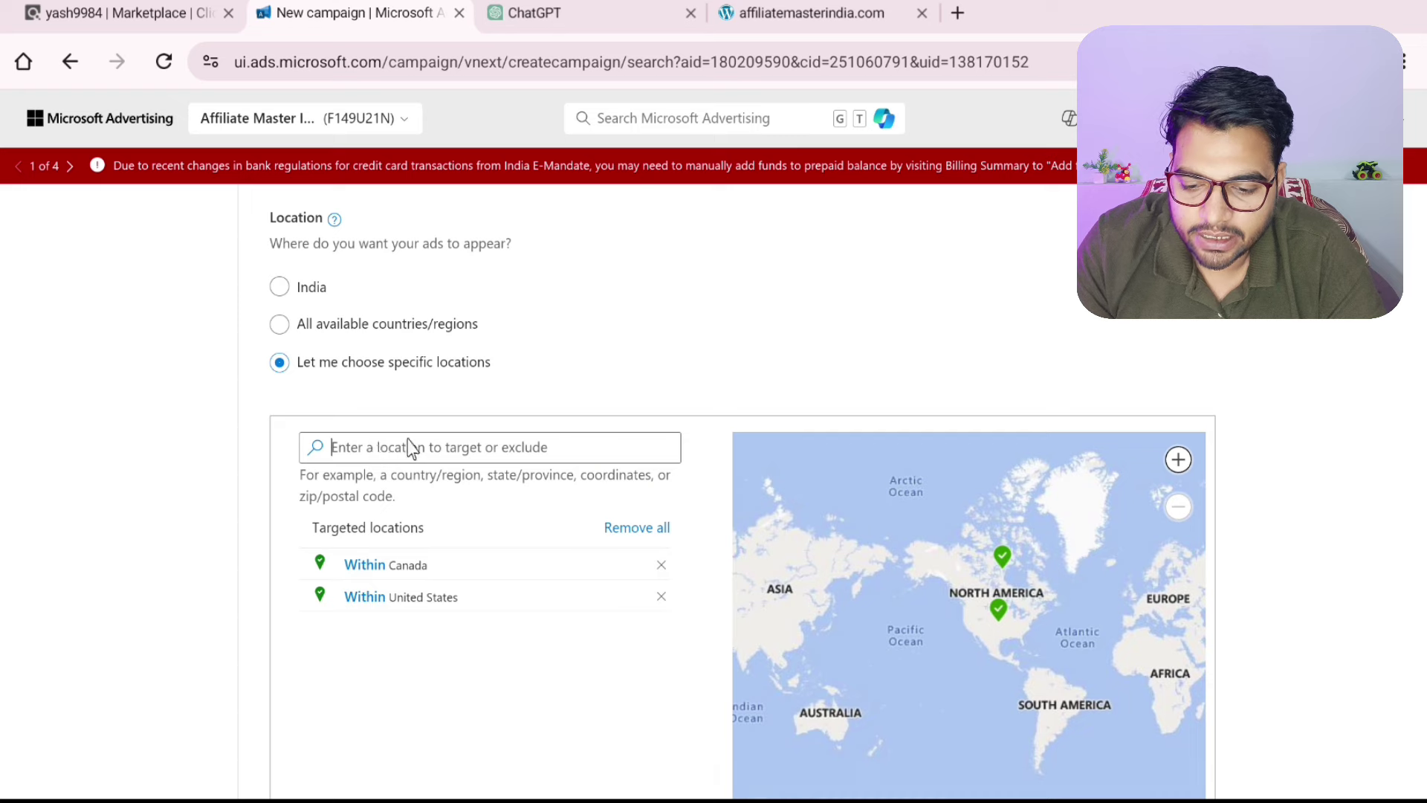
text(UNITED)
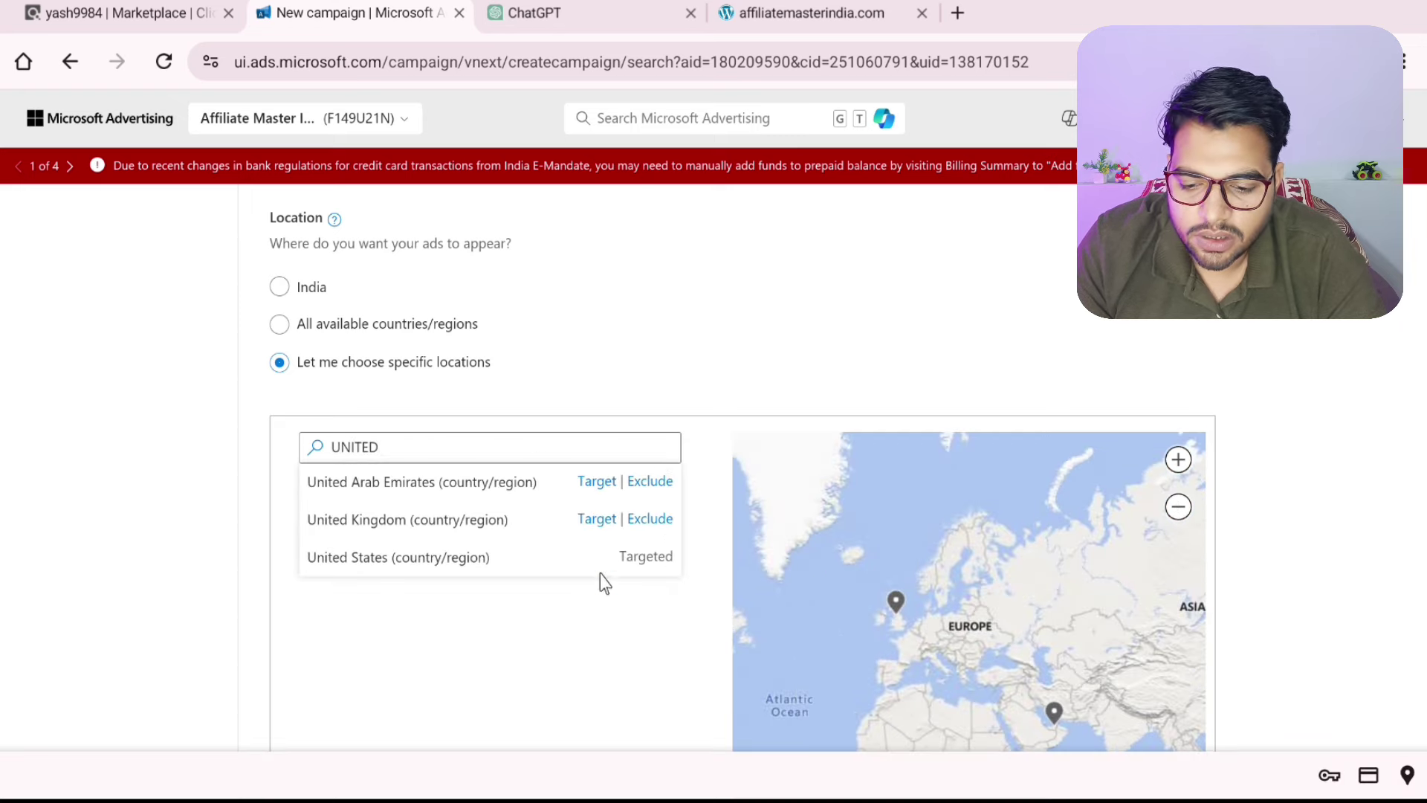
click(597, 519)
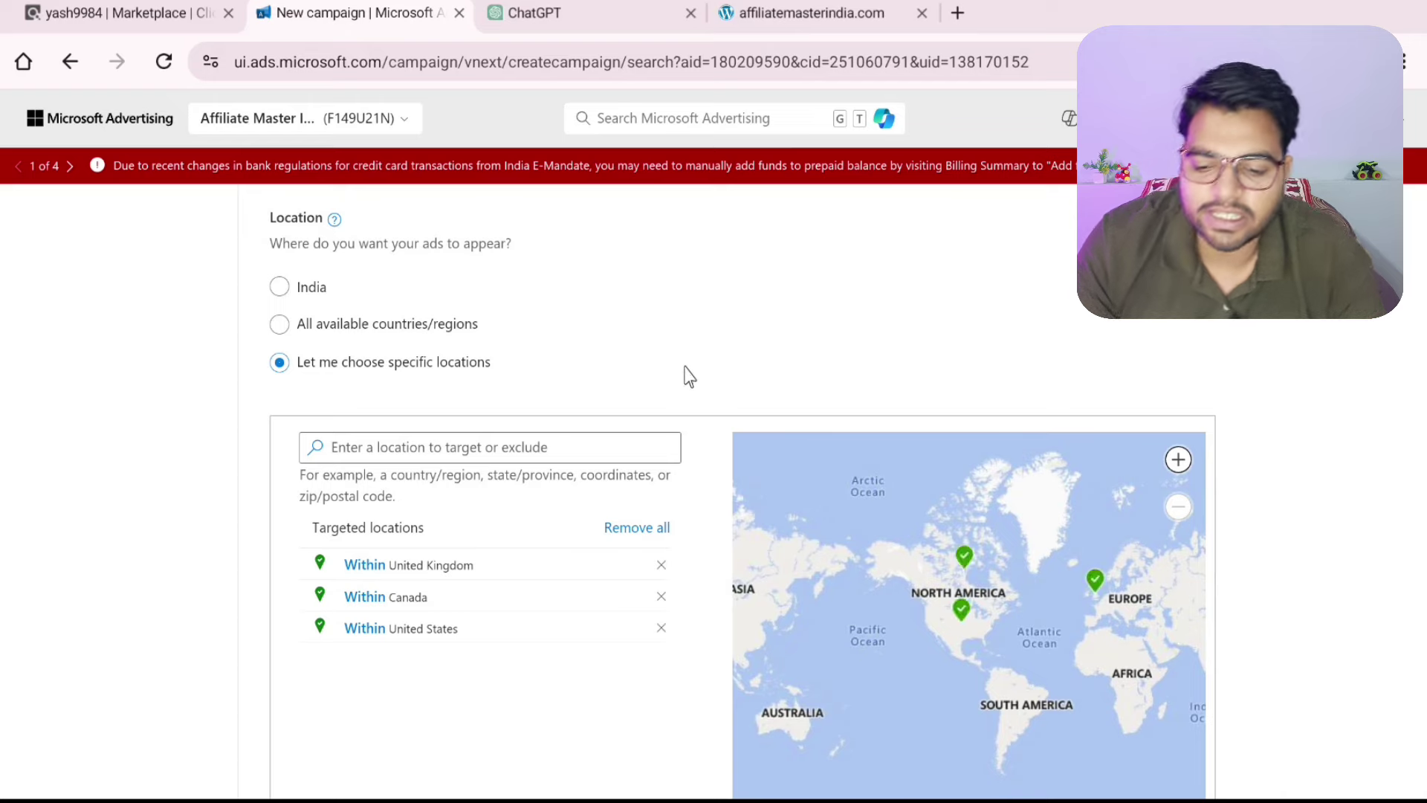
Check the audience and language settings, keep English selected, and save the campaign settings to continue to the ad groups.
scroll(682, 376, down, 6)
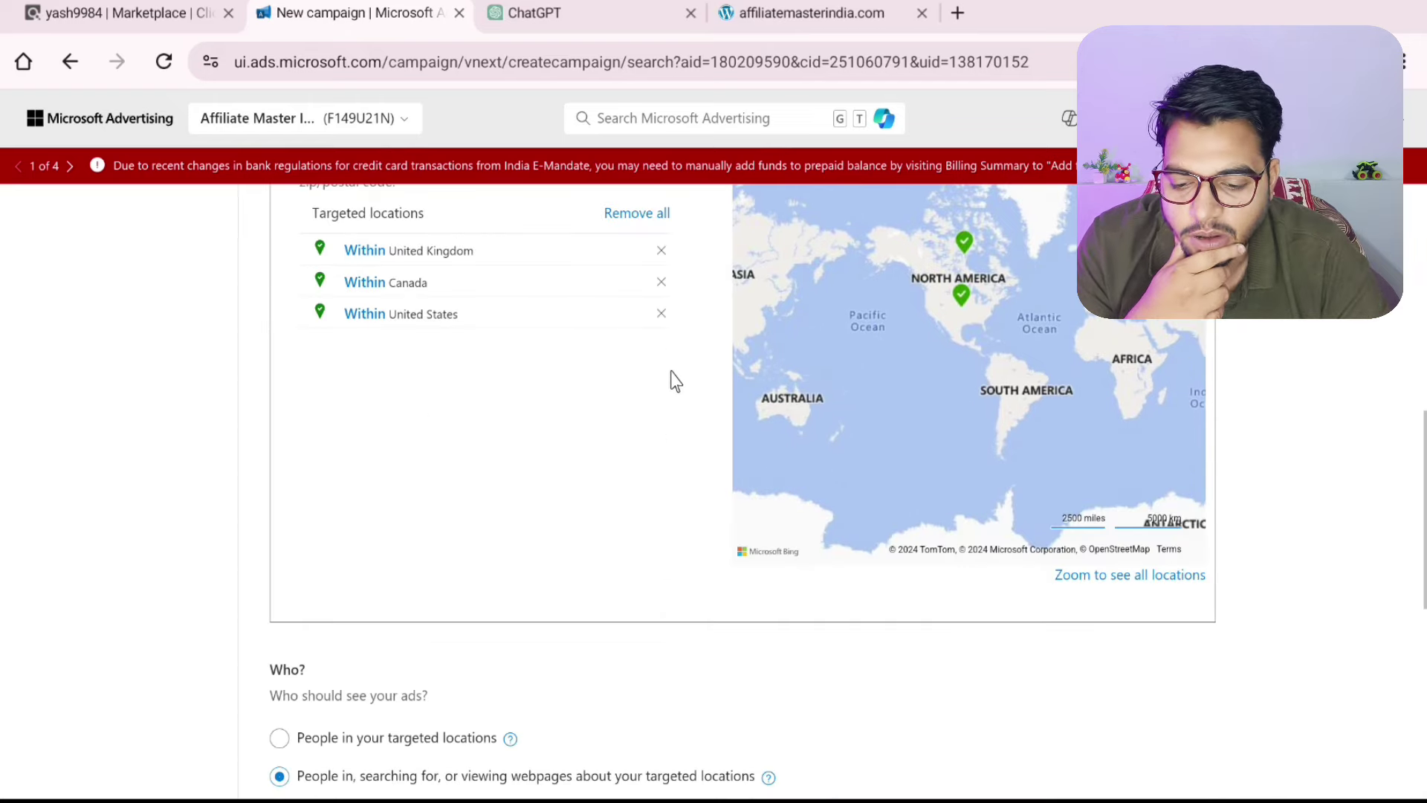
scroll(675, 381, down, 4)
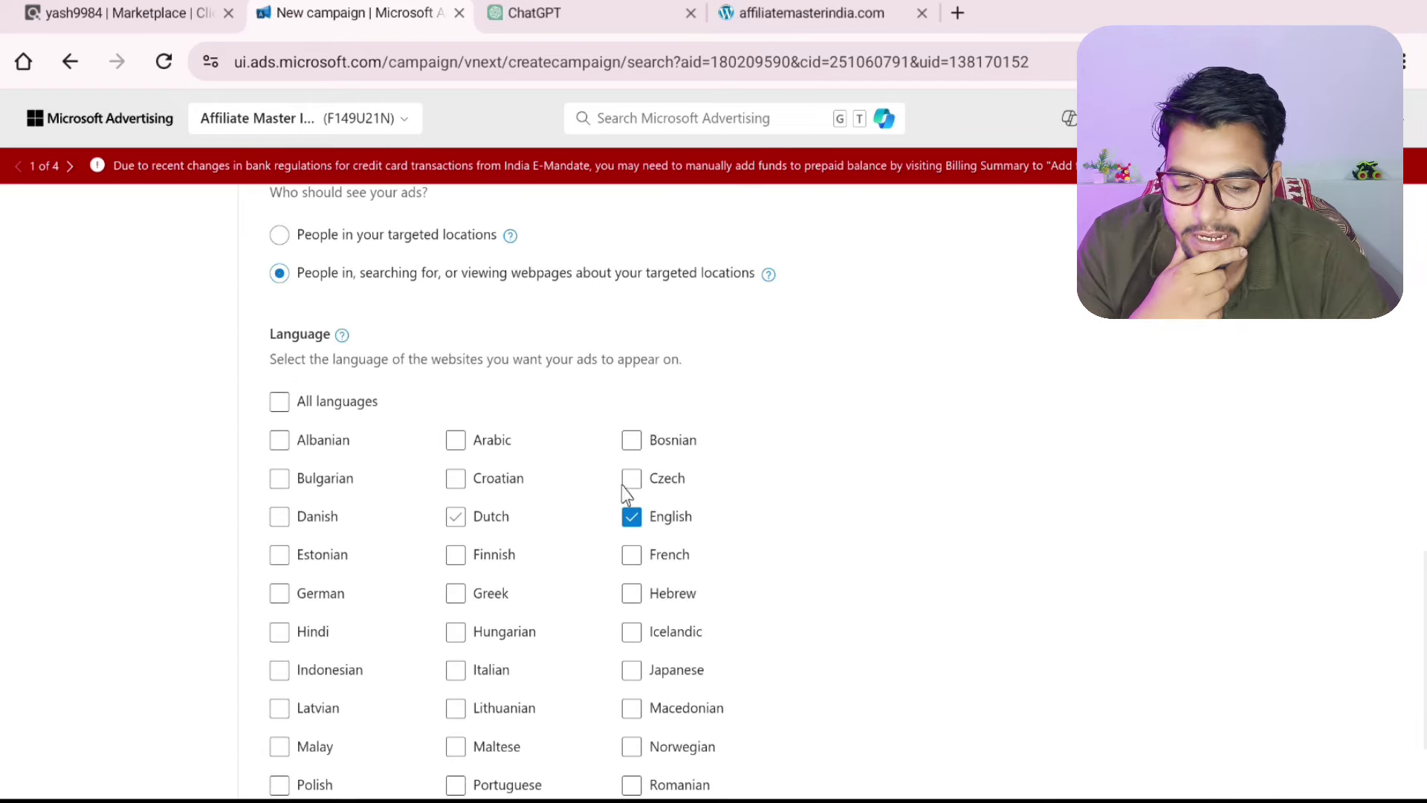
scroll(717, 456, down, 5)
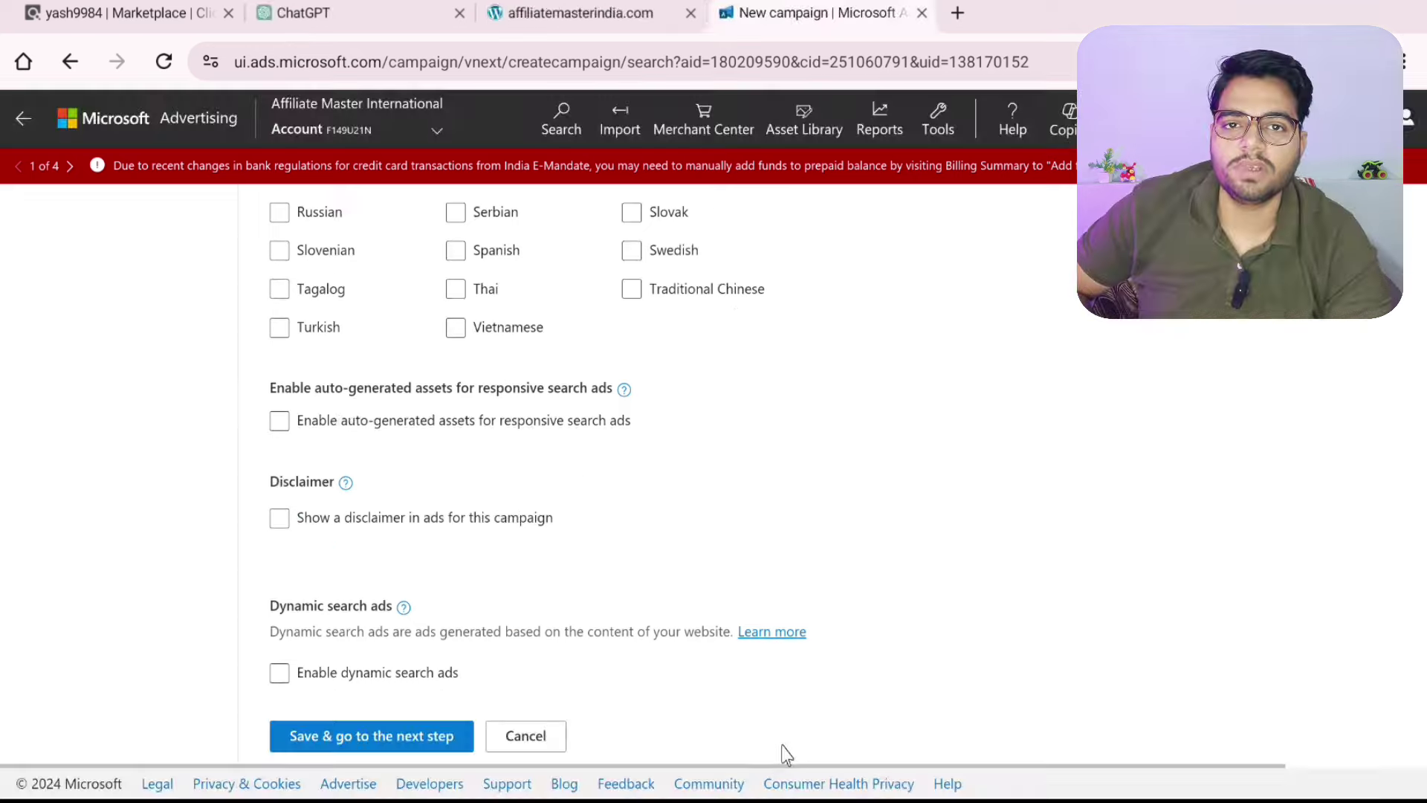
click(352, 736)
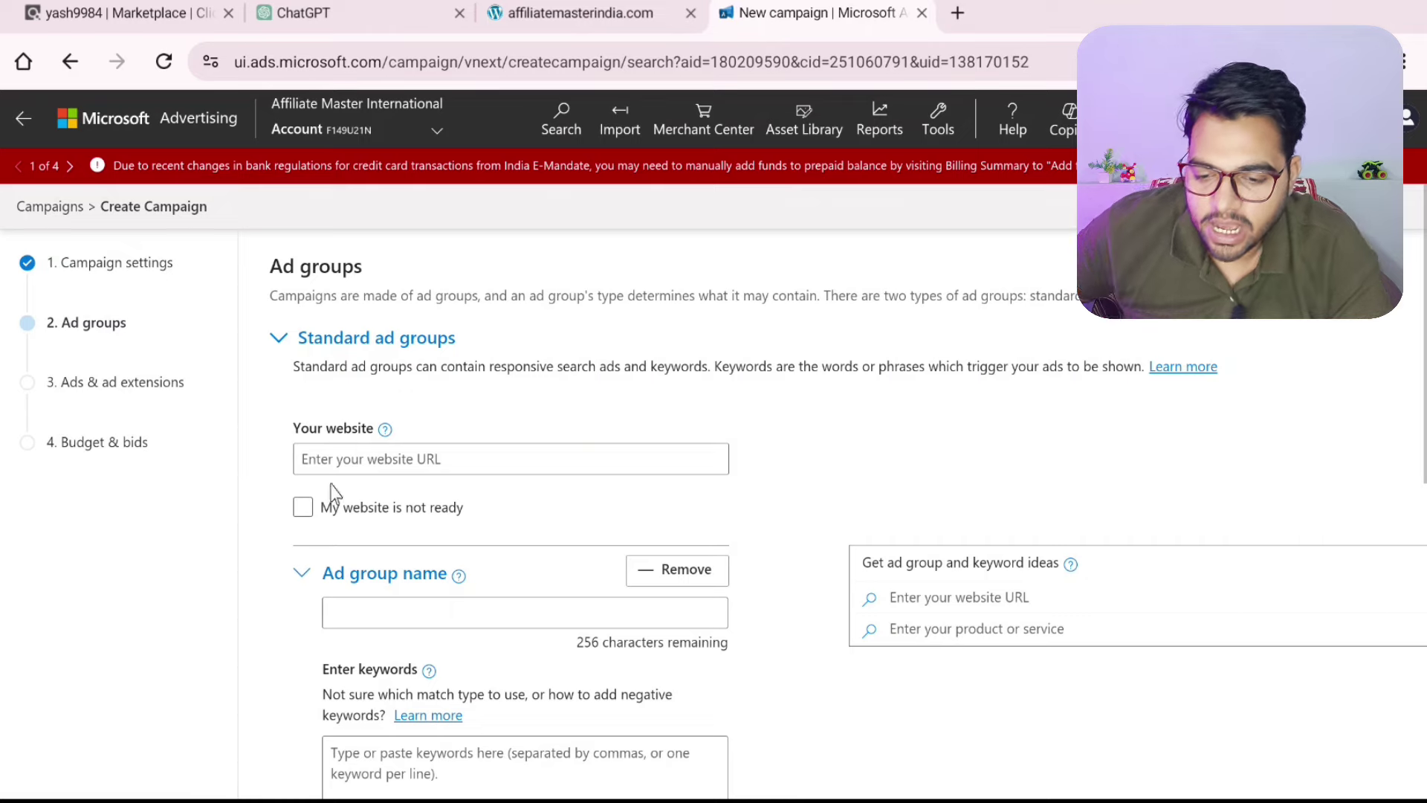
Switch to the ClickBank marketplace, open the Java Burn offer's sales page and copy its link.
scroll(331, 468, down, 2)
scroll(330, 468, up, 1)
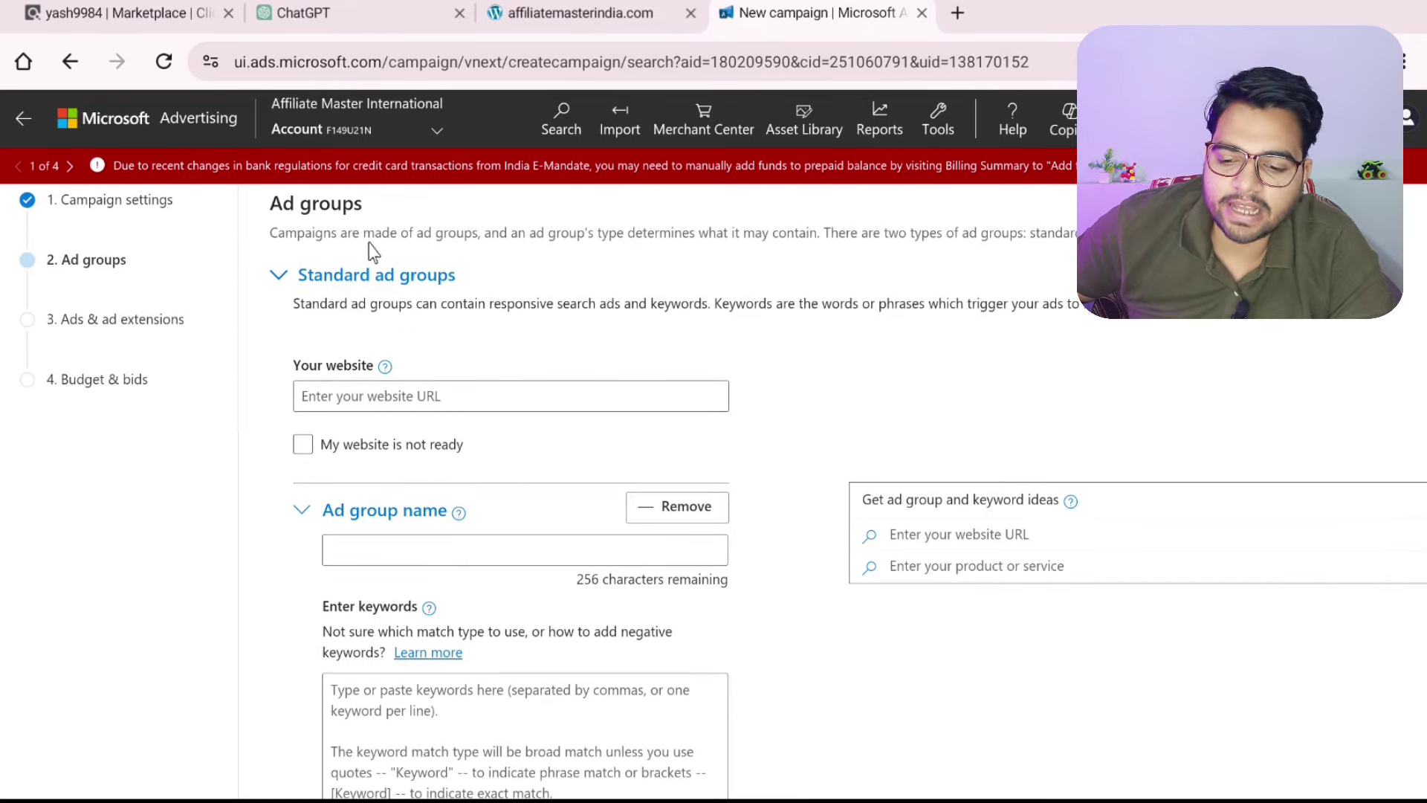
click(110, 24)
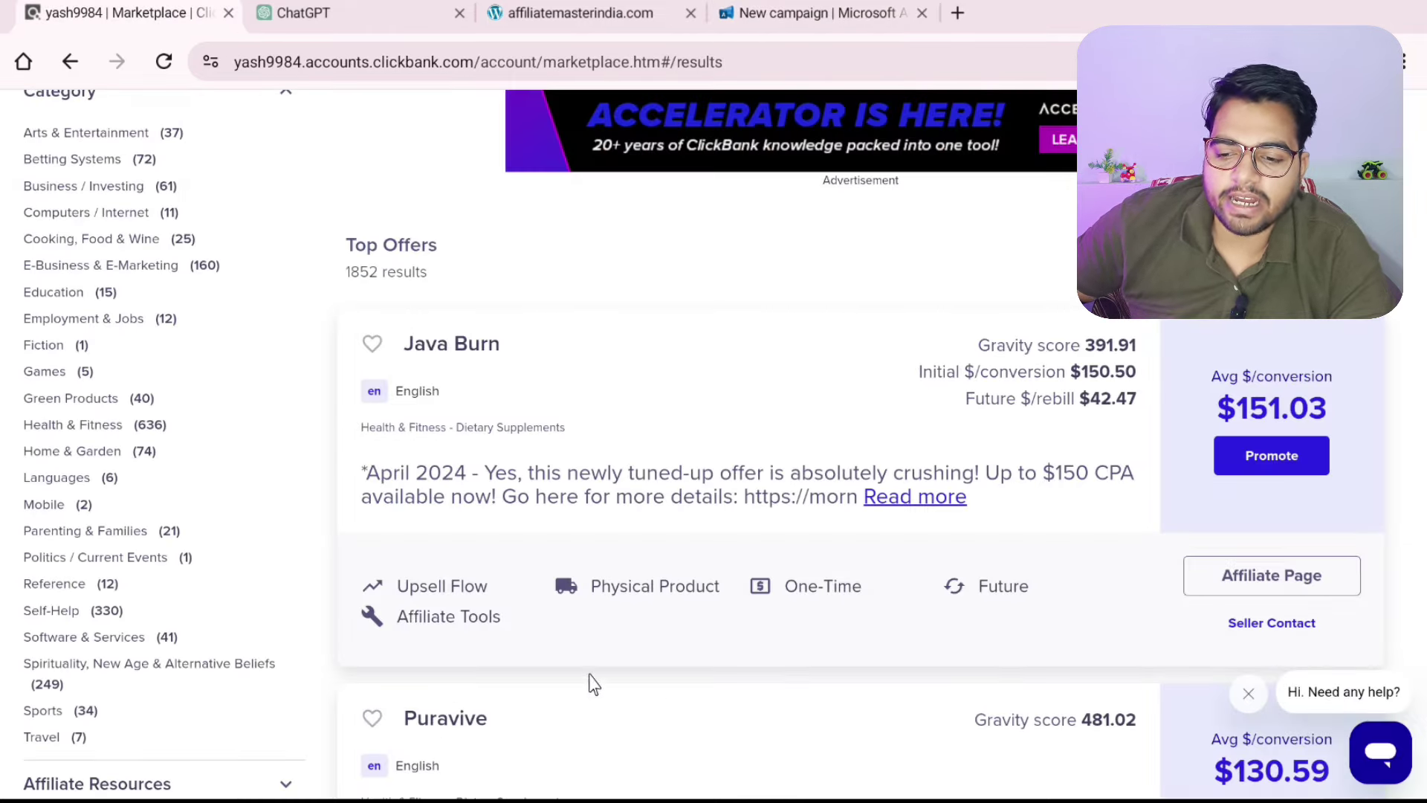
click(461, 360)
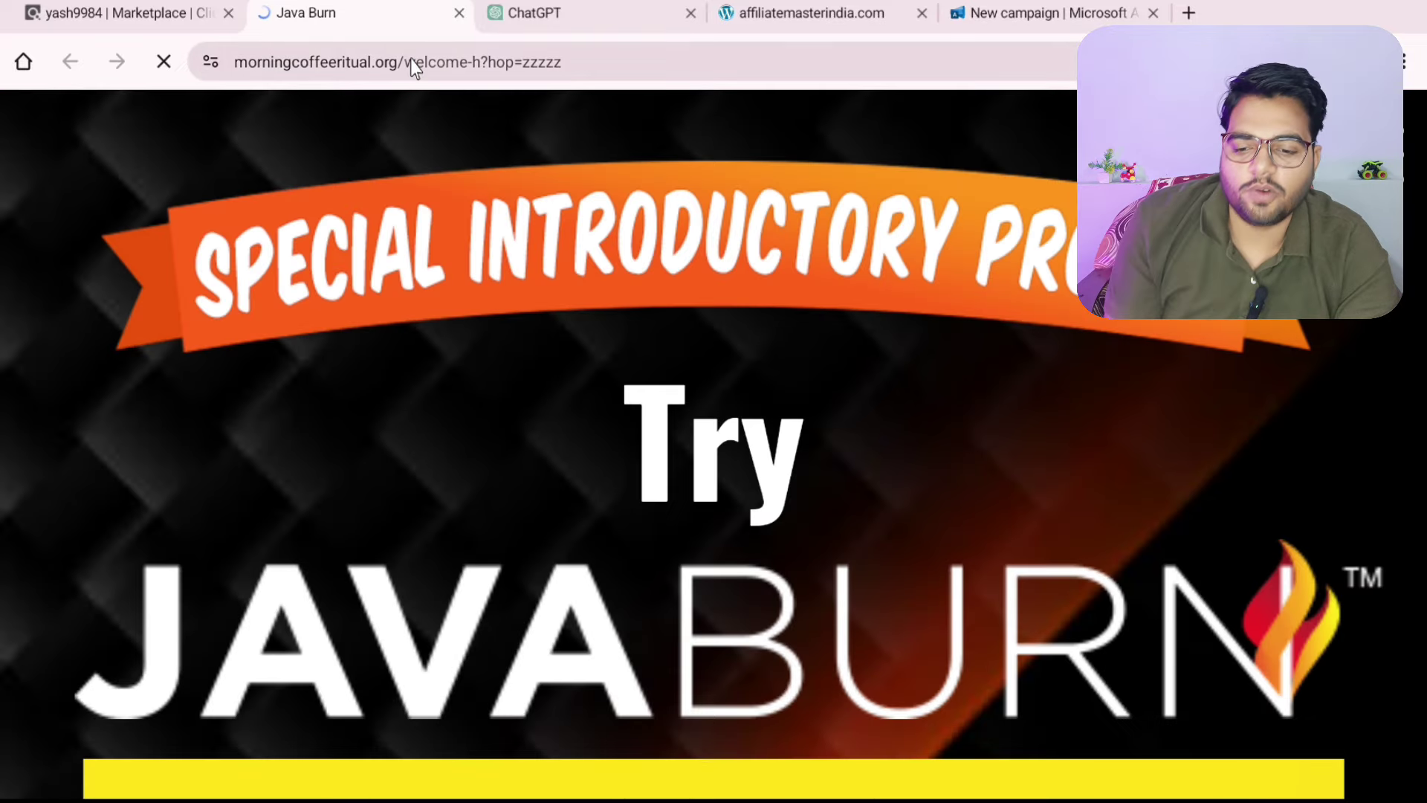
click(414, 63)
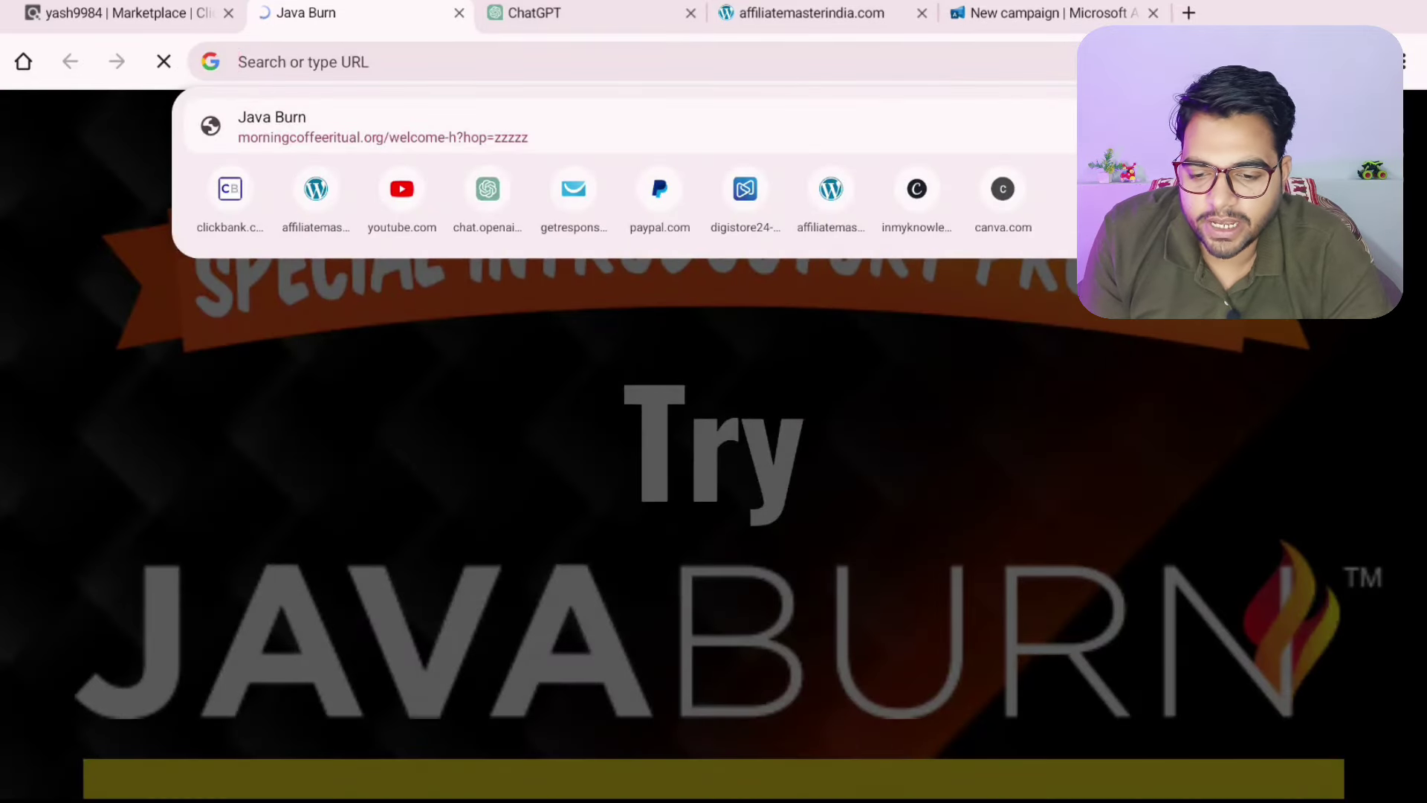
click(1308, 127)
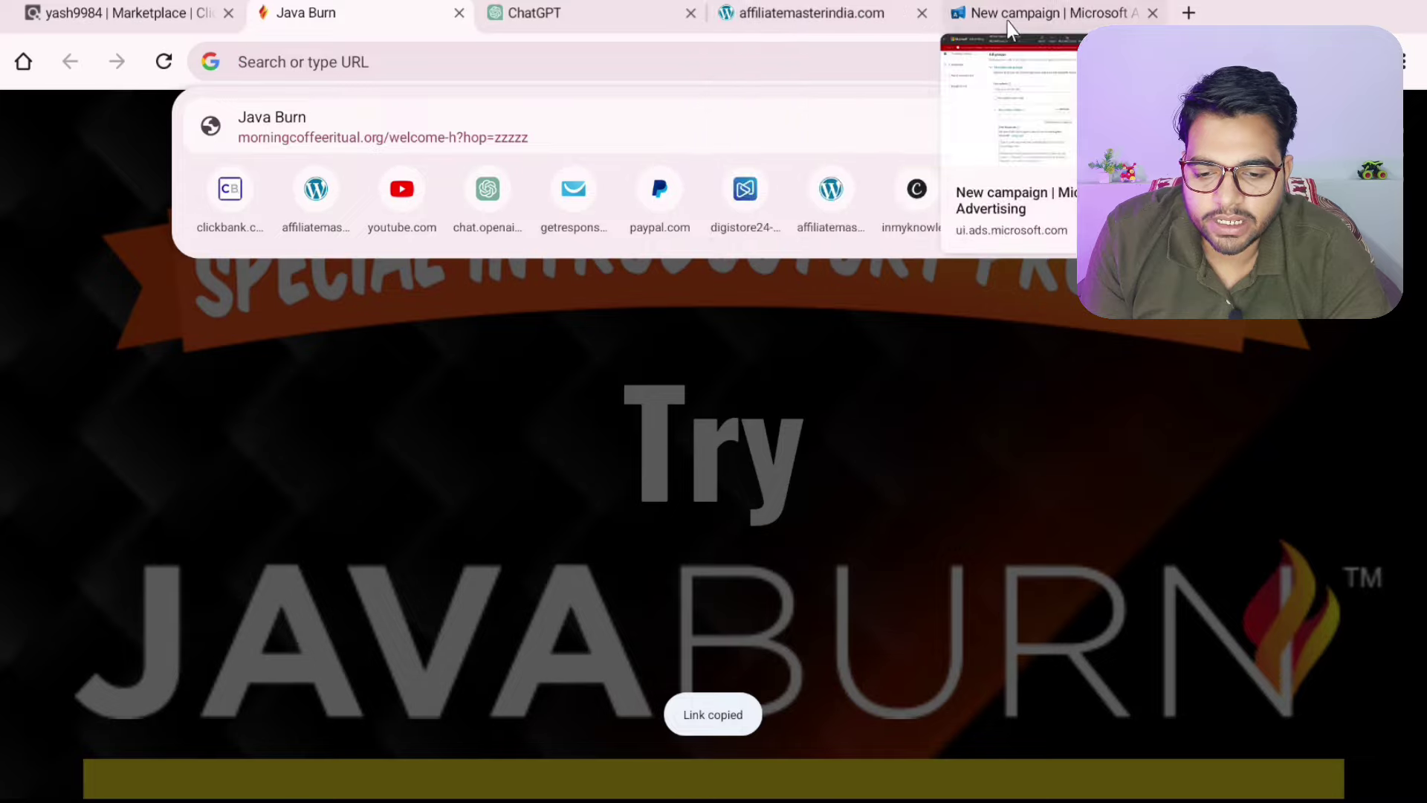
click(1048, 13)
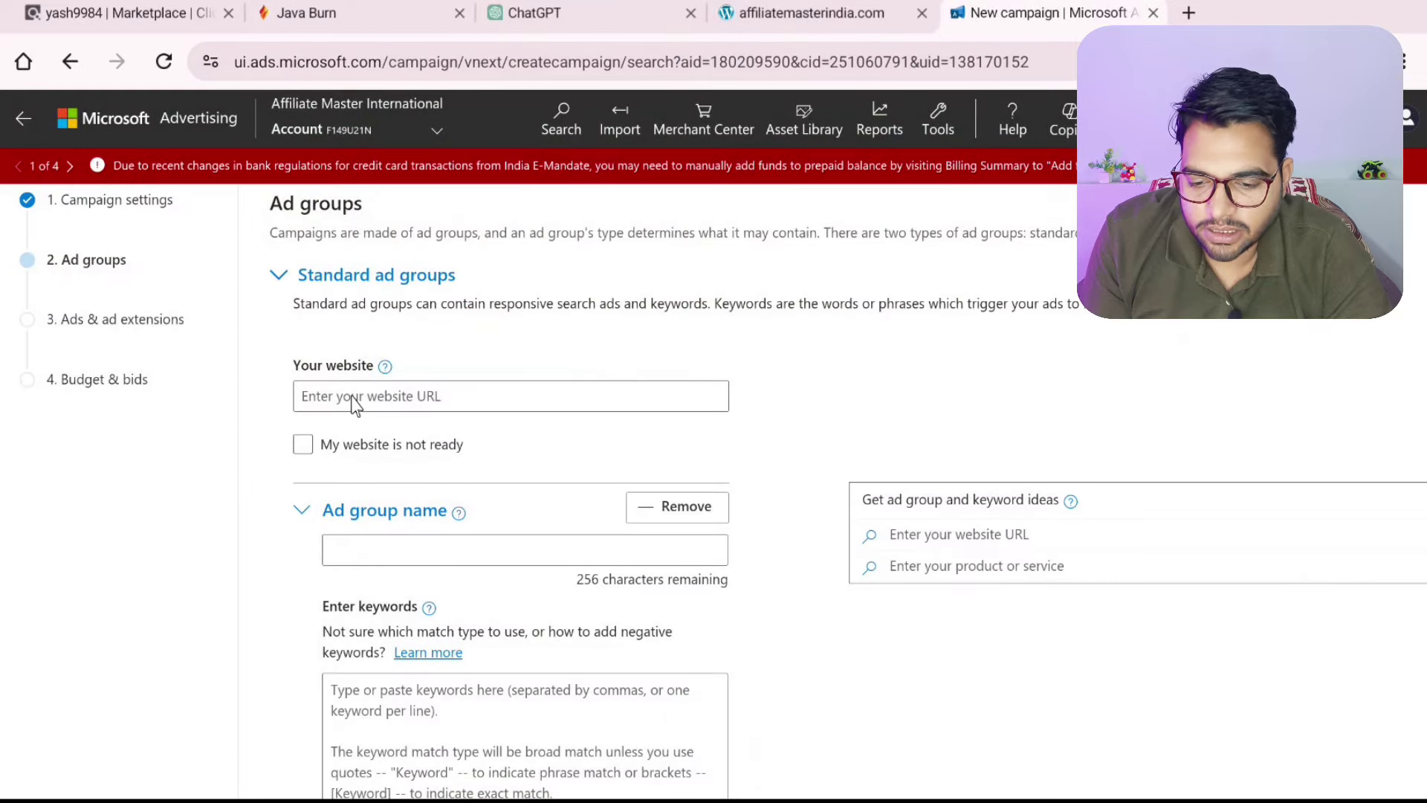
click(444, 396)
key(ctrl+v)
click(471, 392)
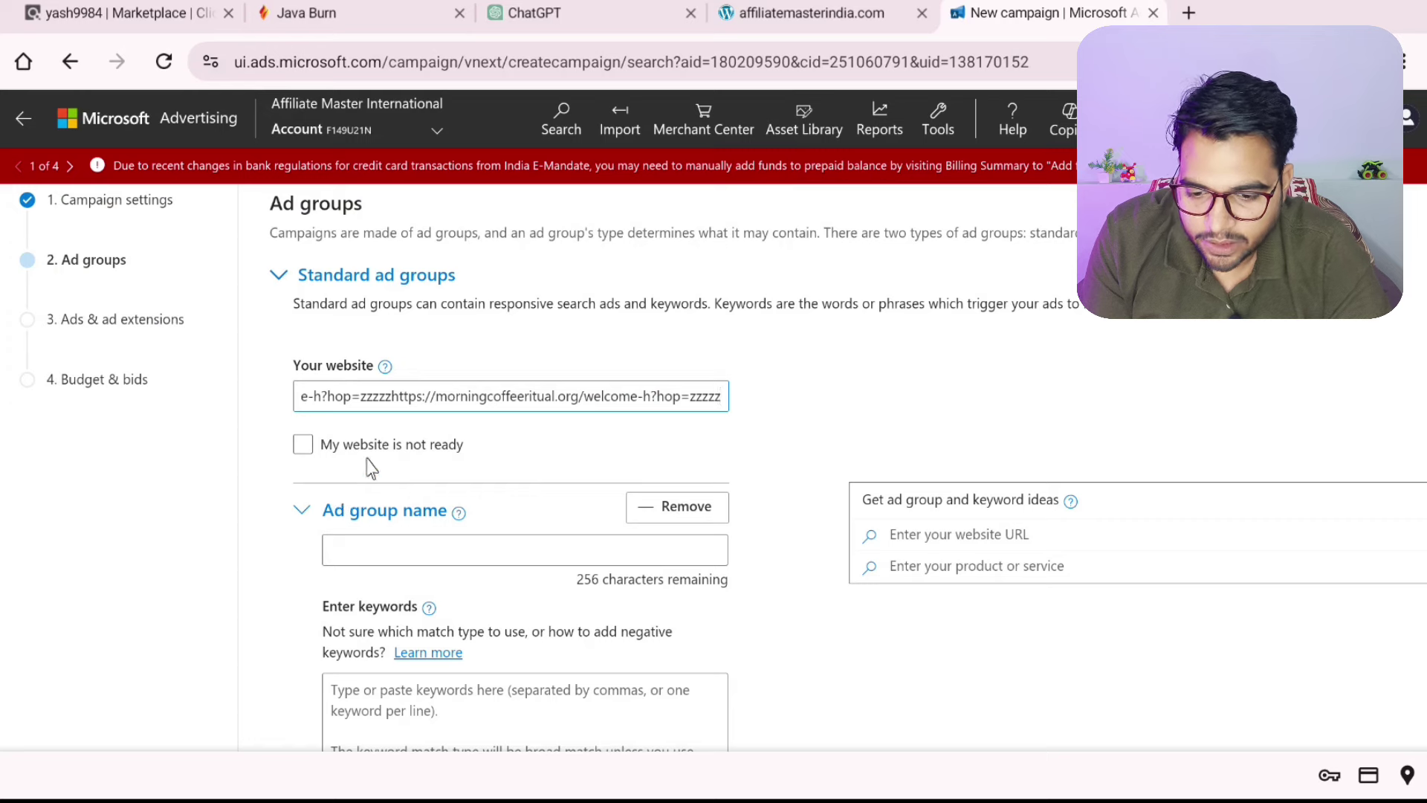
key(ctrl+a)
key(BackSpace)
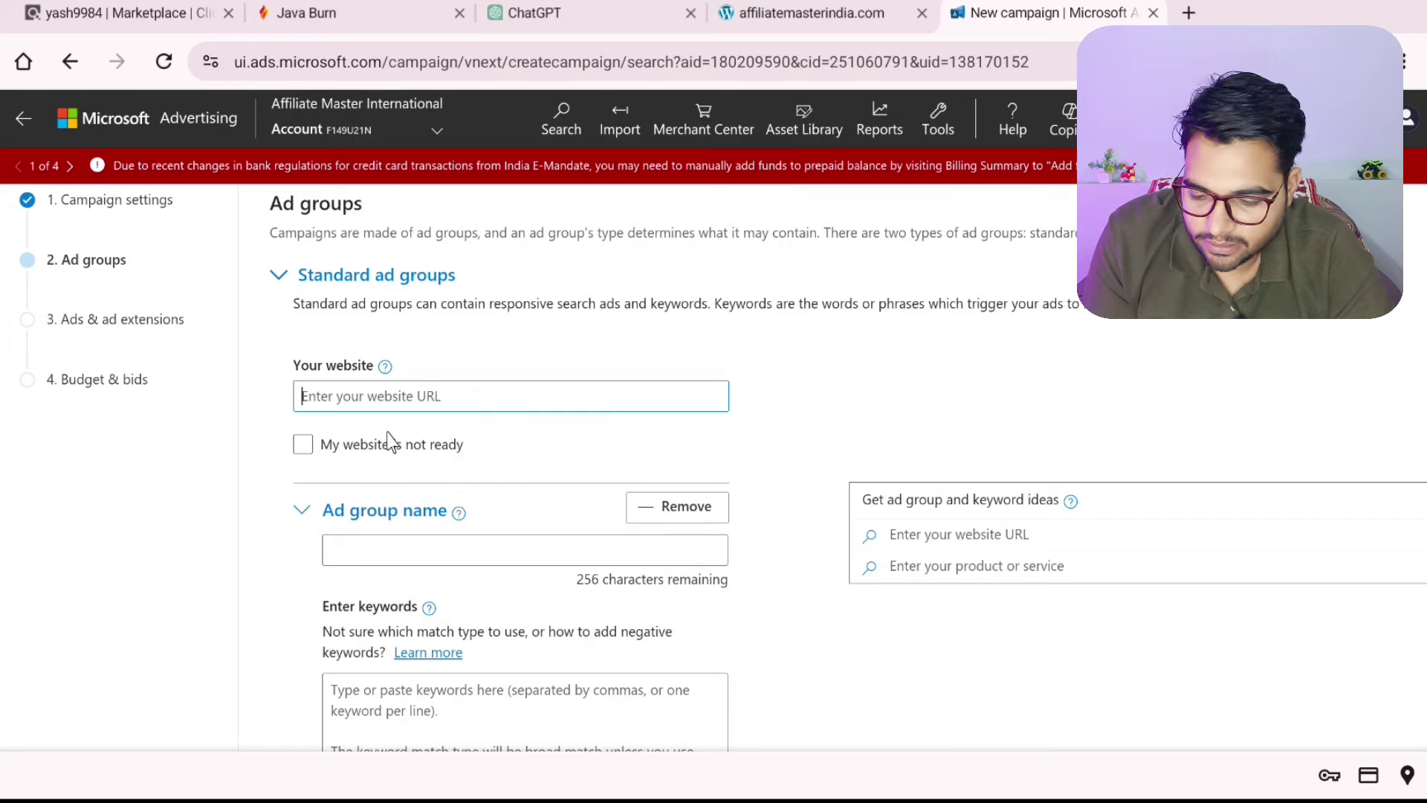
key(ctrl+v)
Review the keyword ideas for the website and add the suggested Weight Loss ad group with its keywords.
scroll(388, 443, down, 3)
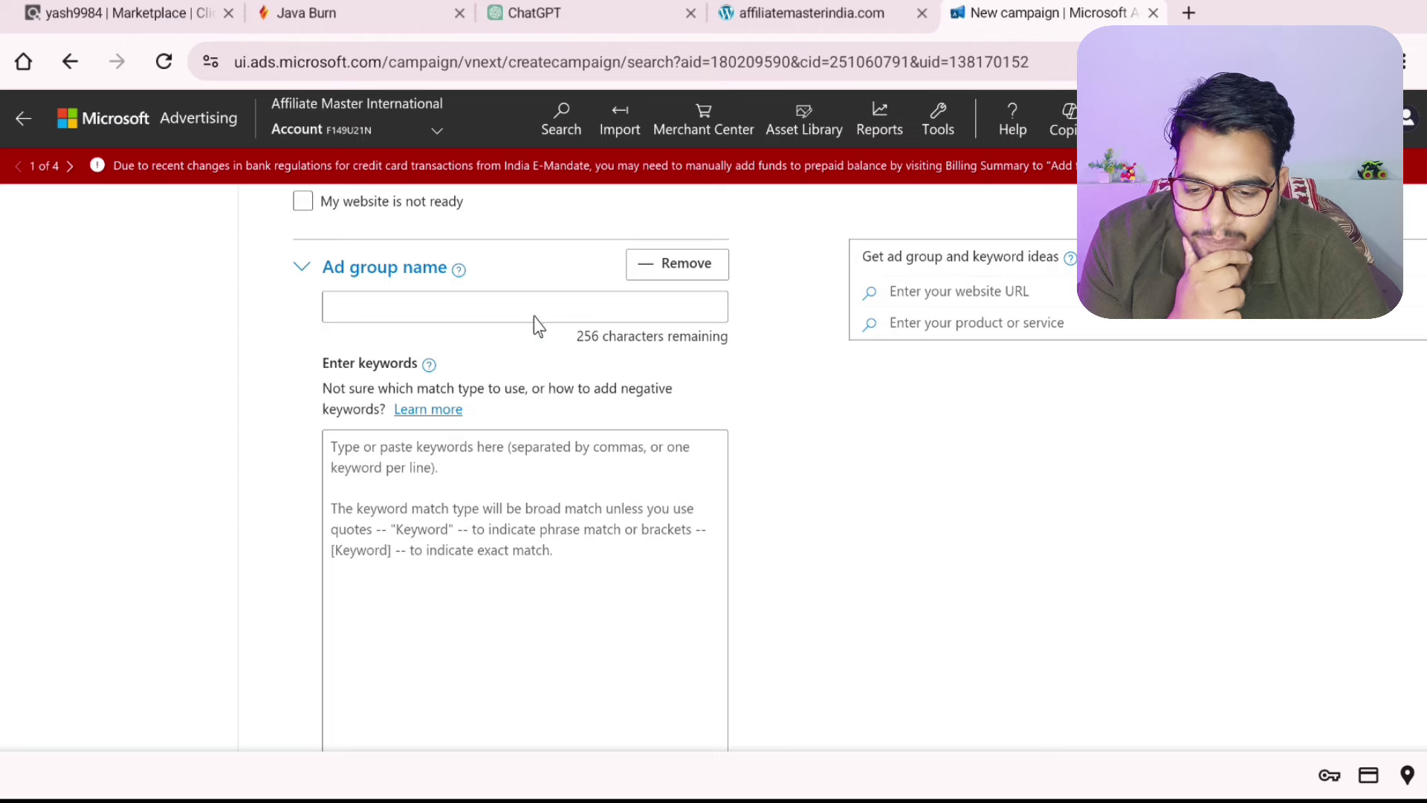
scroll(535, 319, down, 2)
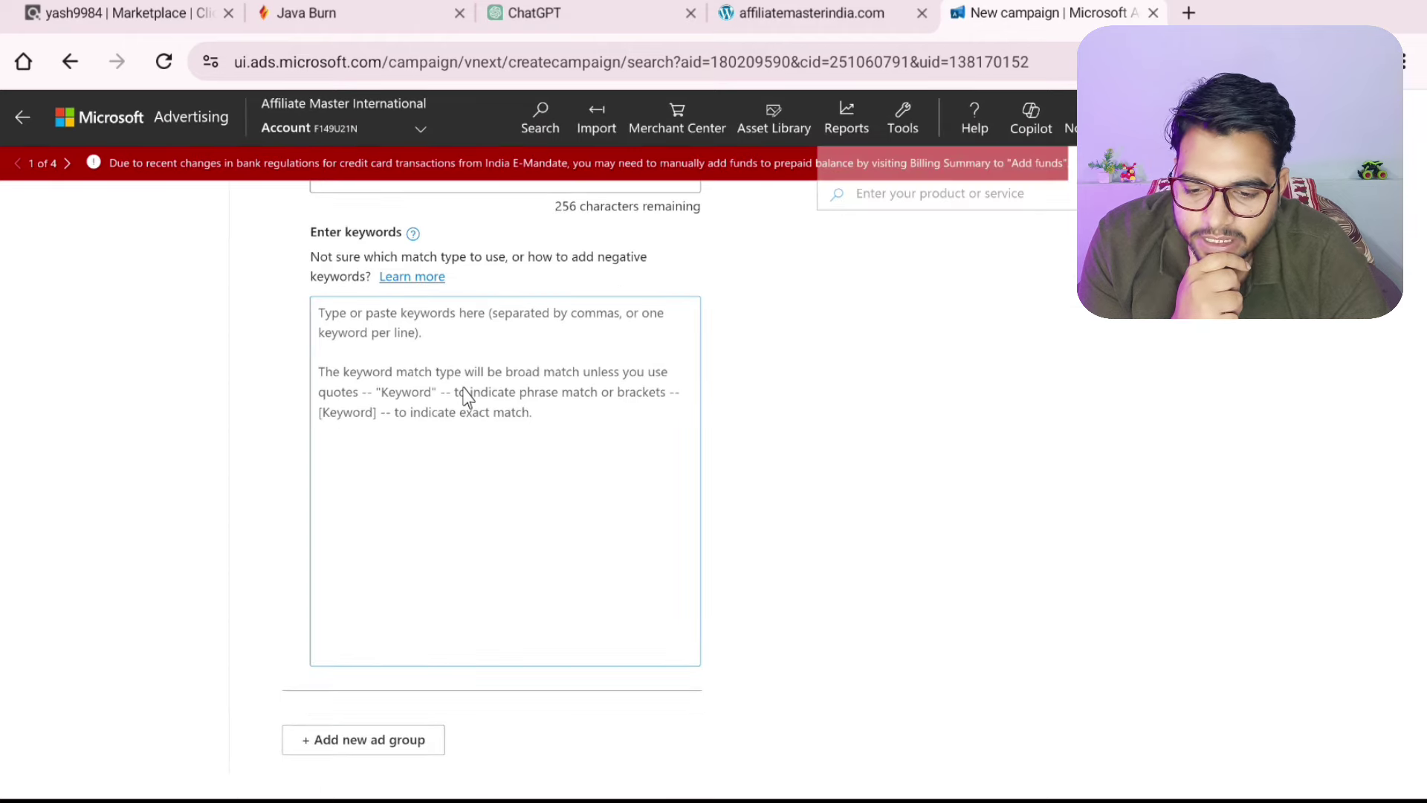
scroll(468, 397, up, 2)
scroll(468, 392, up, 2)
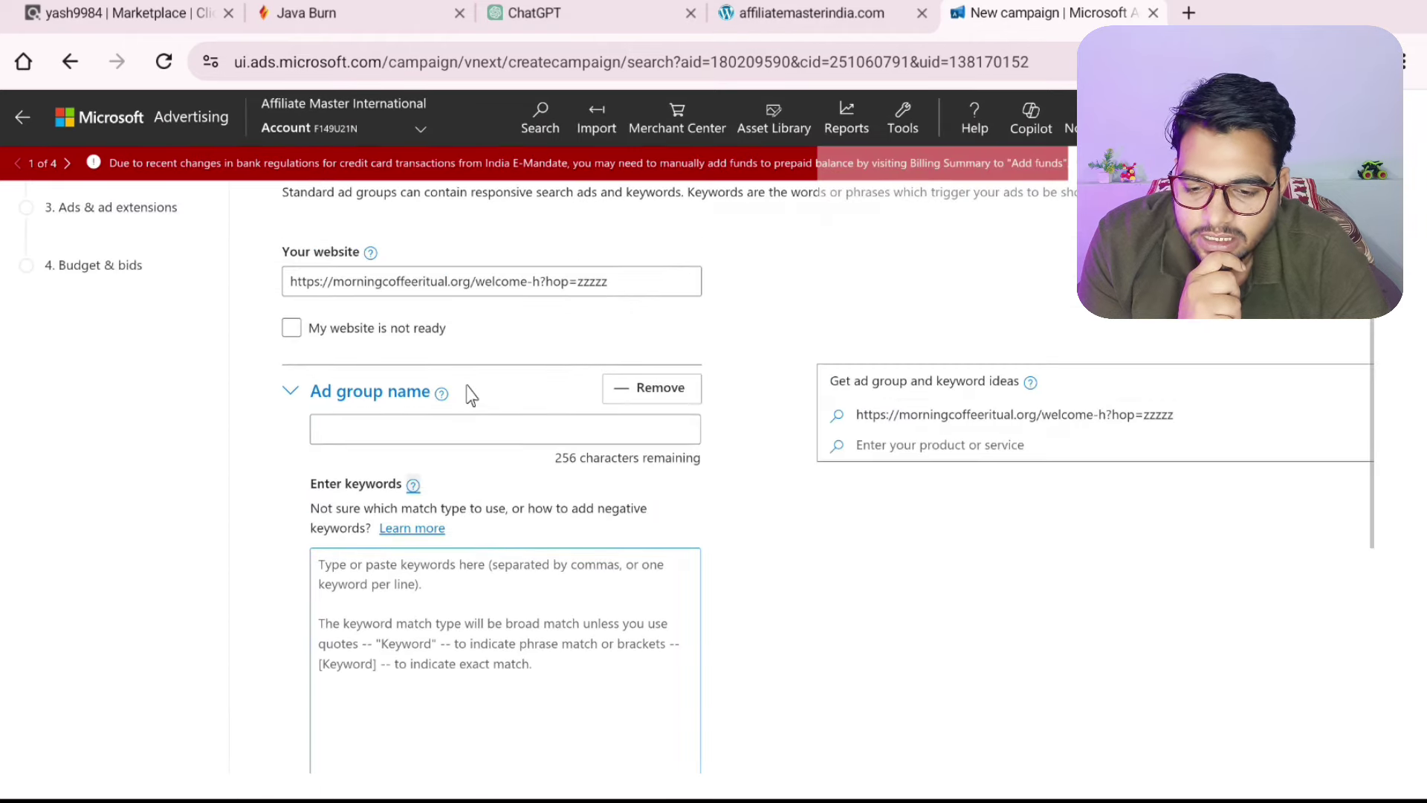
scroll(470, 394, down, 3)
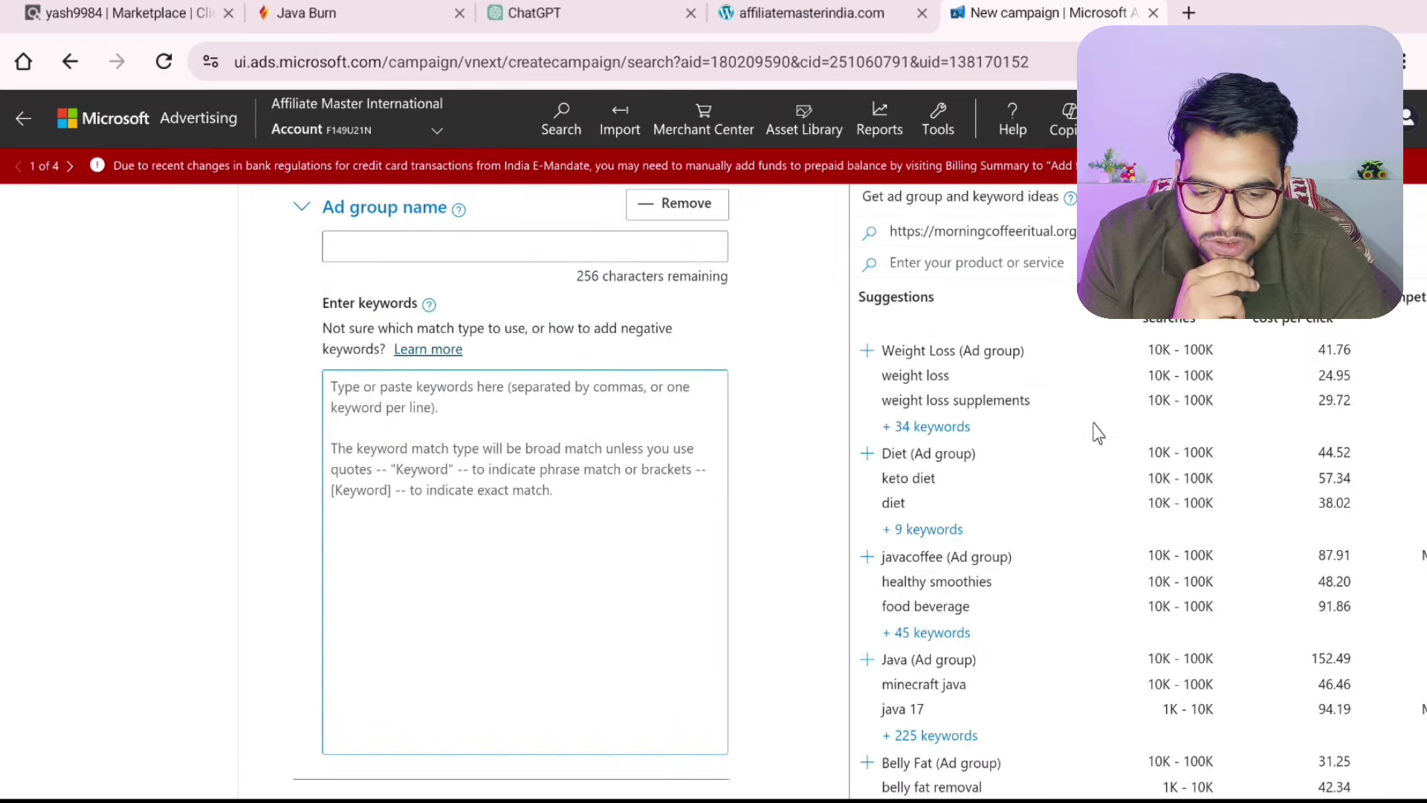
scroll(1097, 431, up, 2)
scroll(1097, 431, down, 1)
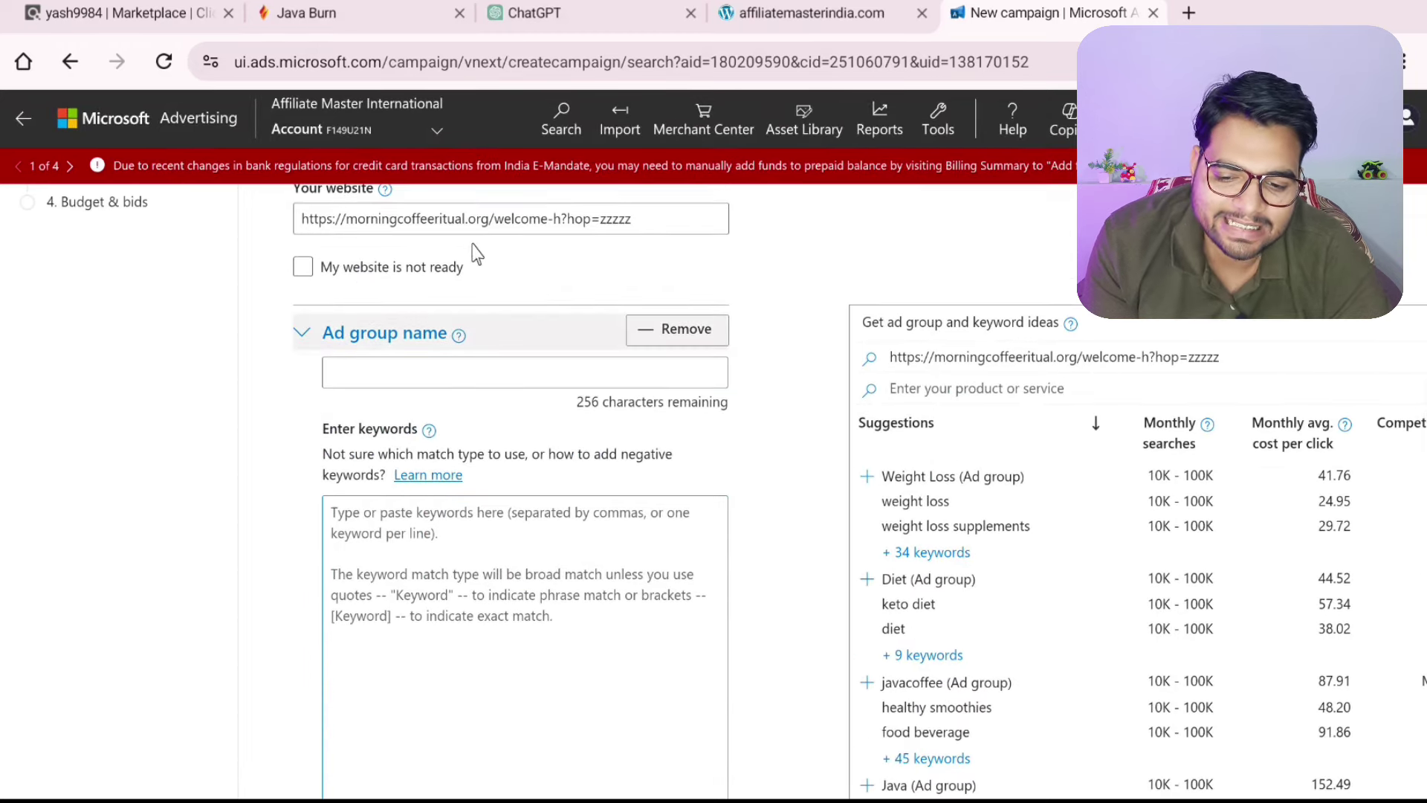
scroll(1000, 416, down, 2)
scroll(956, 561, up, 2)
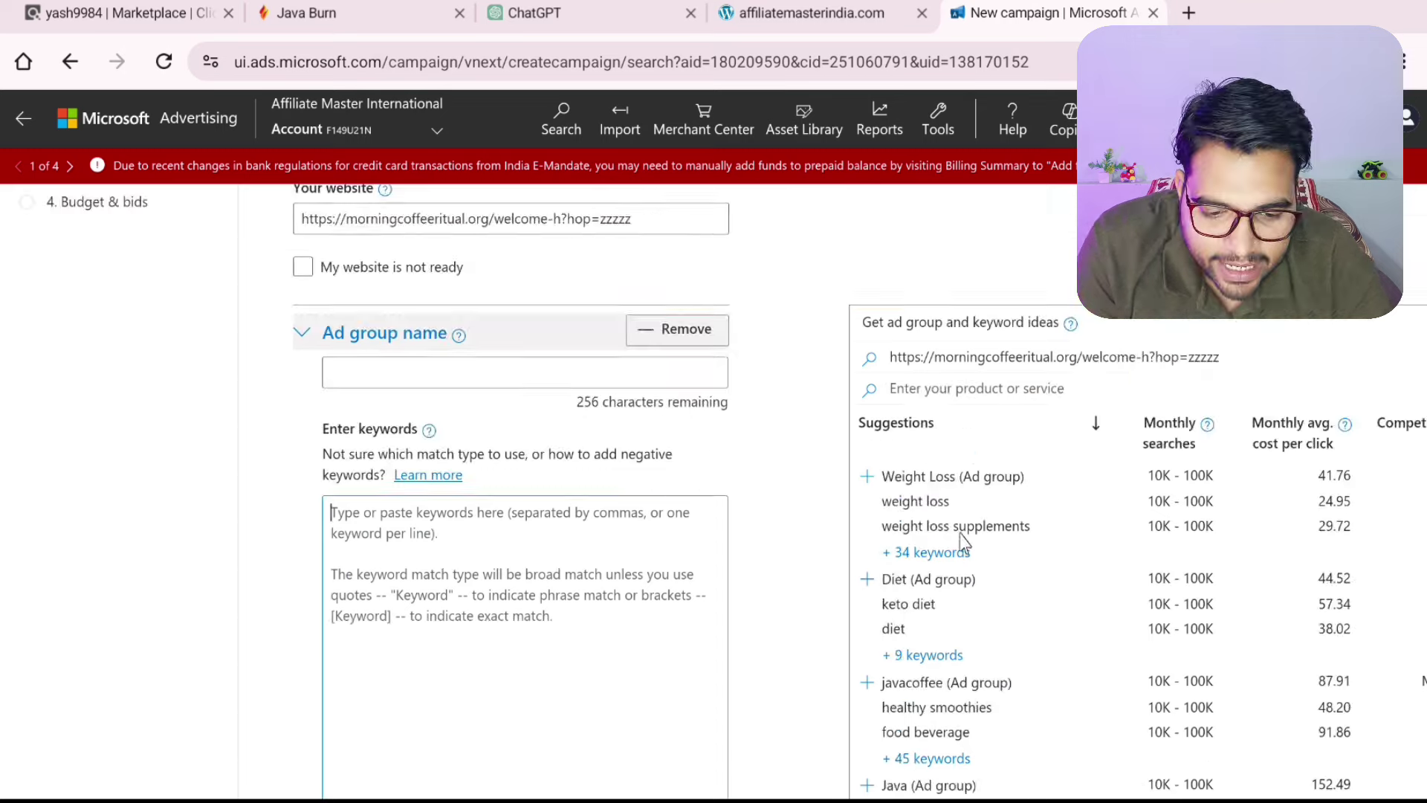
click(870, 476)
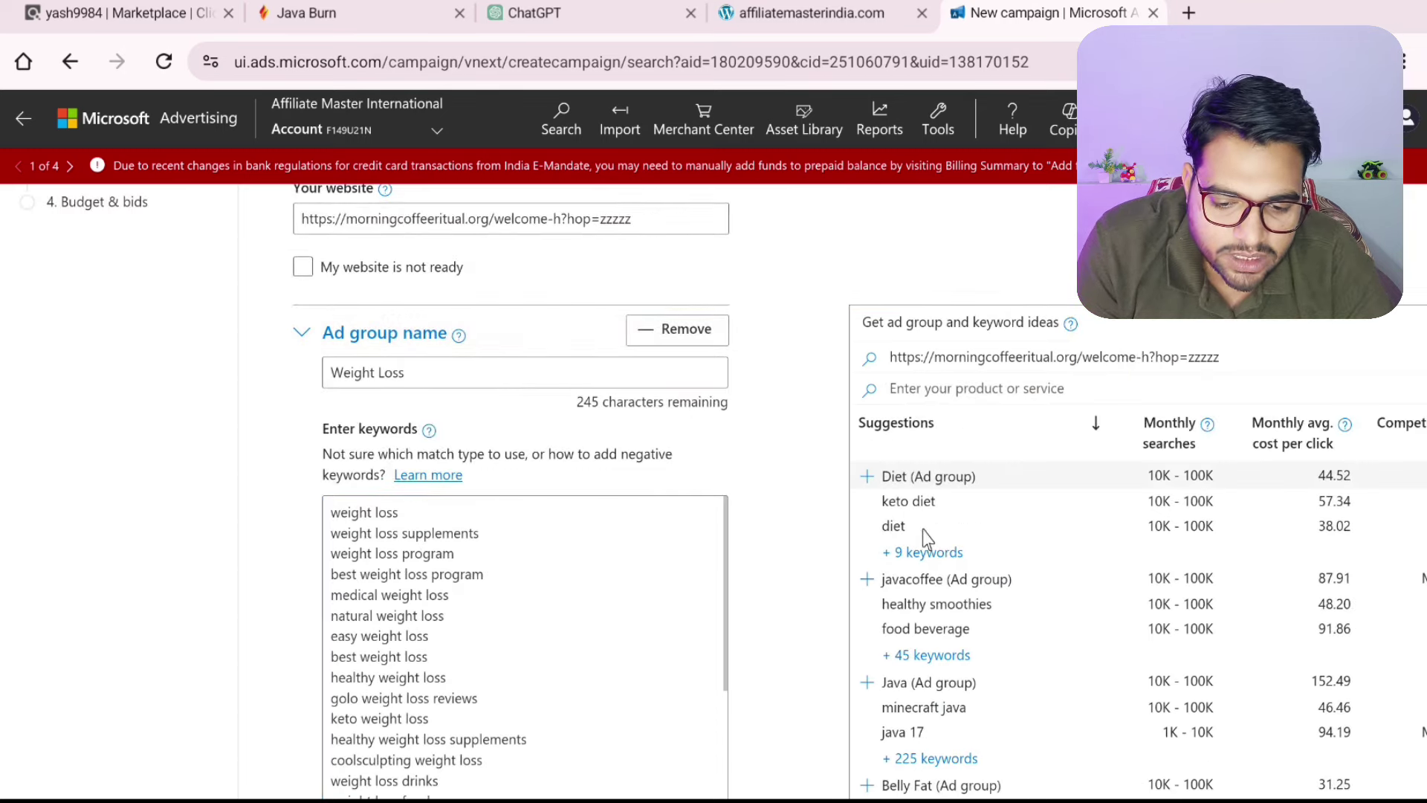
Look through the Weight Loss keyword list, save the ad group and continue to the ads and ad extensions.
scroll(799, 483, down, 3)
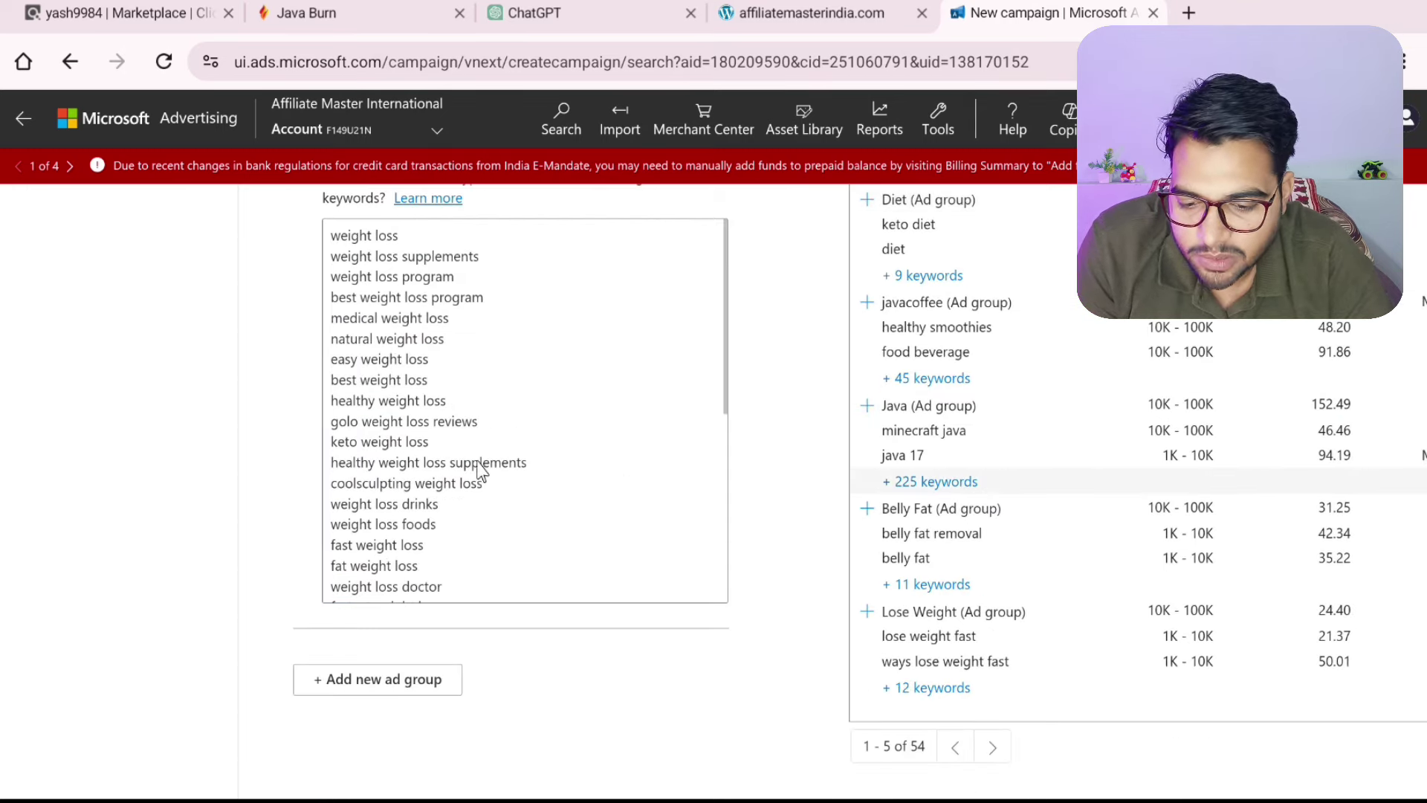
scroll(556, 444, down, 5)
scroll(1148, 379, up, 4)
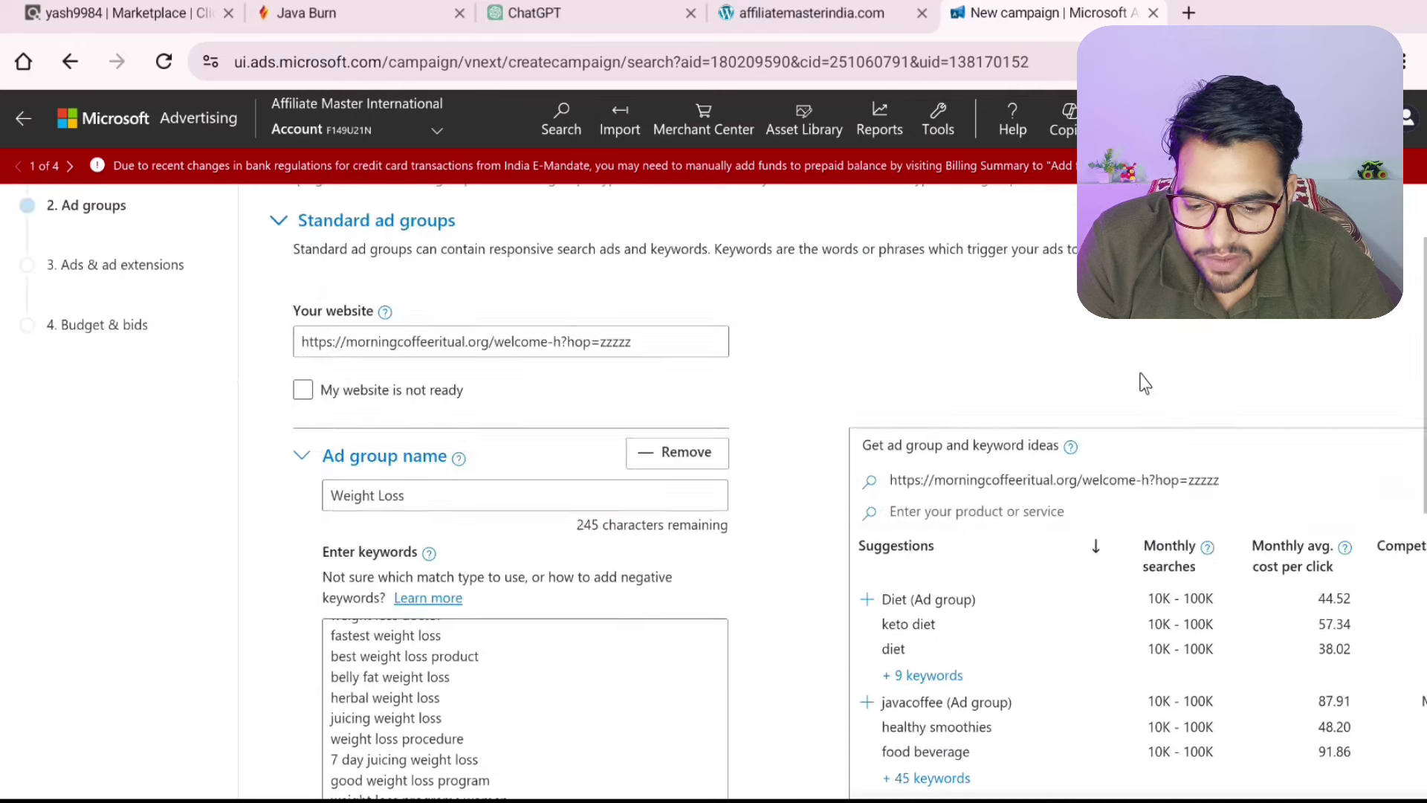
scroll(771, 464, down, 7)
scroll(771, 465, down, 2)
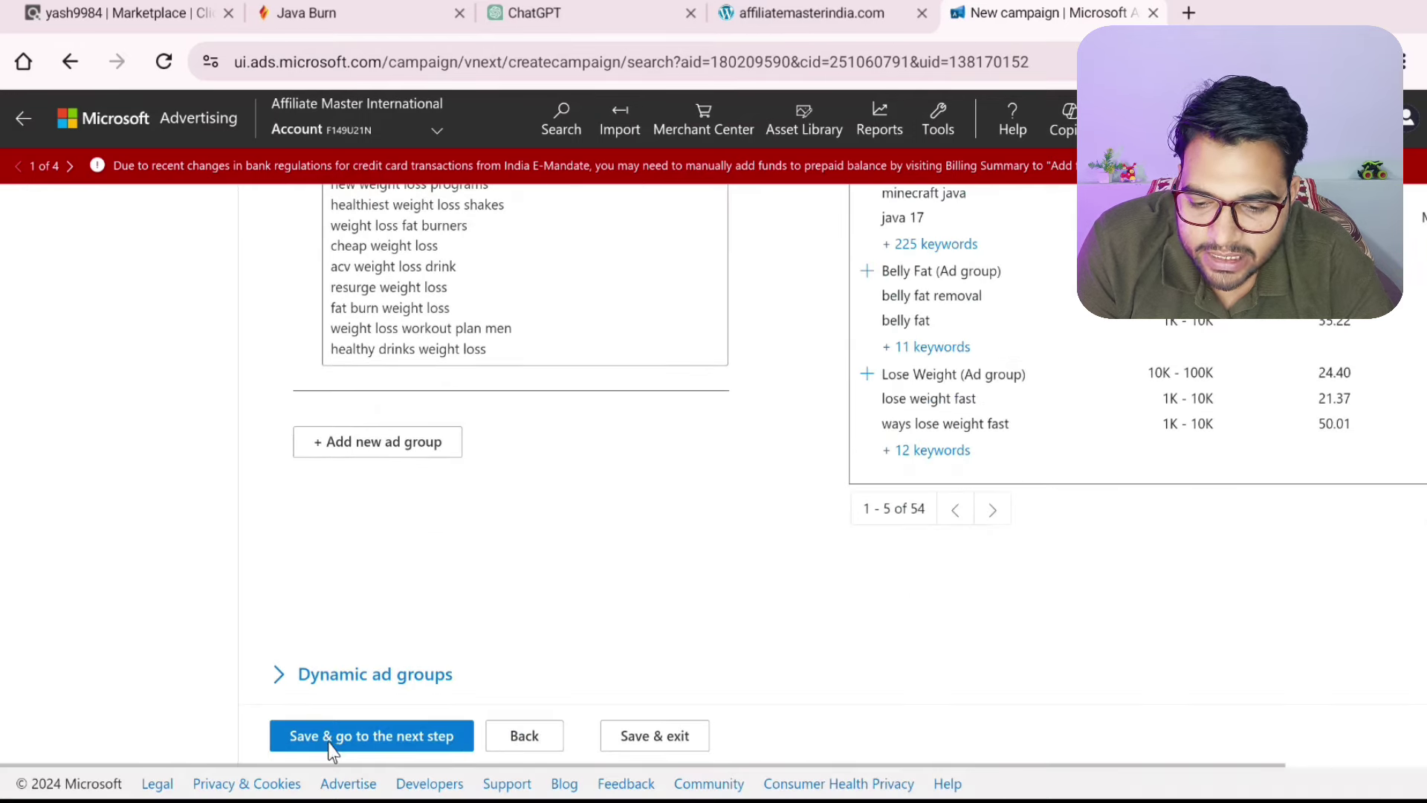
click(469, 734)
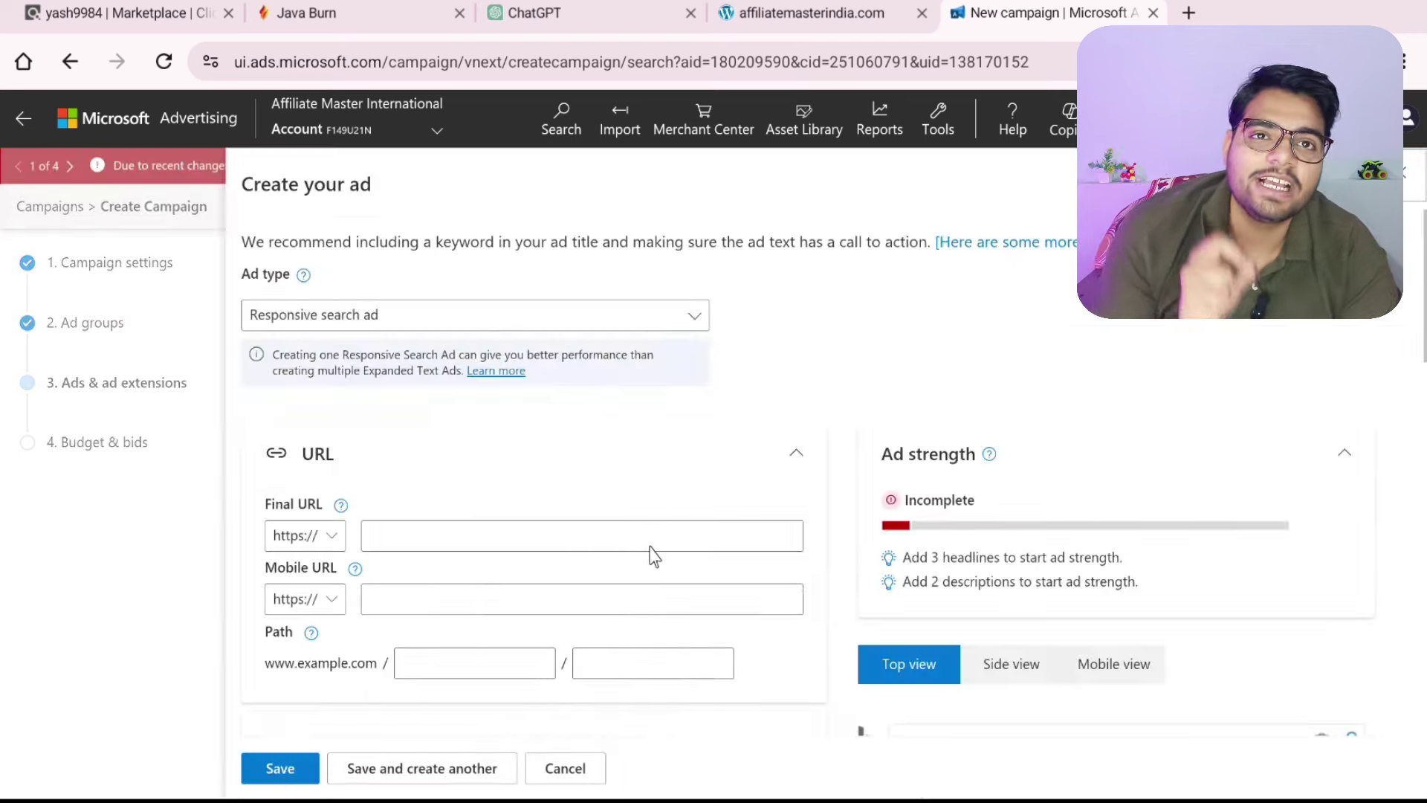
Paste the Java Burn link morningcoffeeritual.org/welcome-h?hop=zzzzz as the final URL and mobile URL of the responsive search ad.
scroll(499, 474, down, 1)
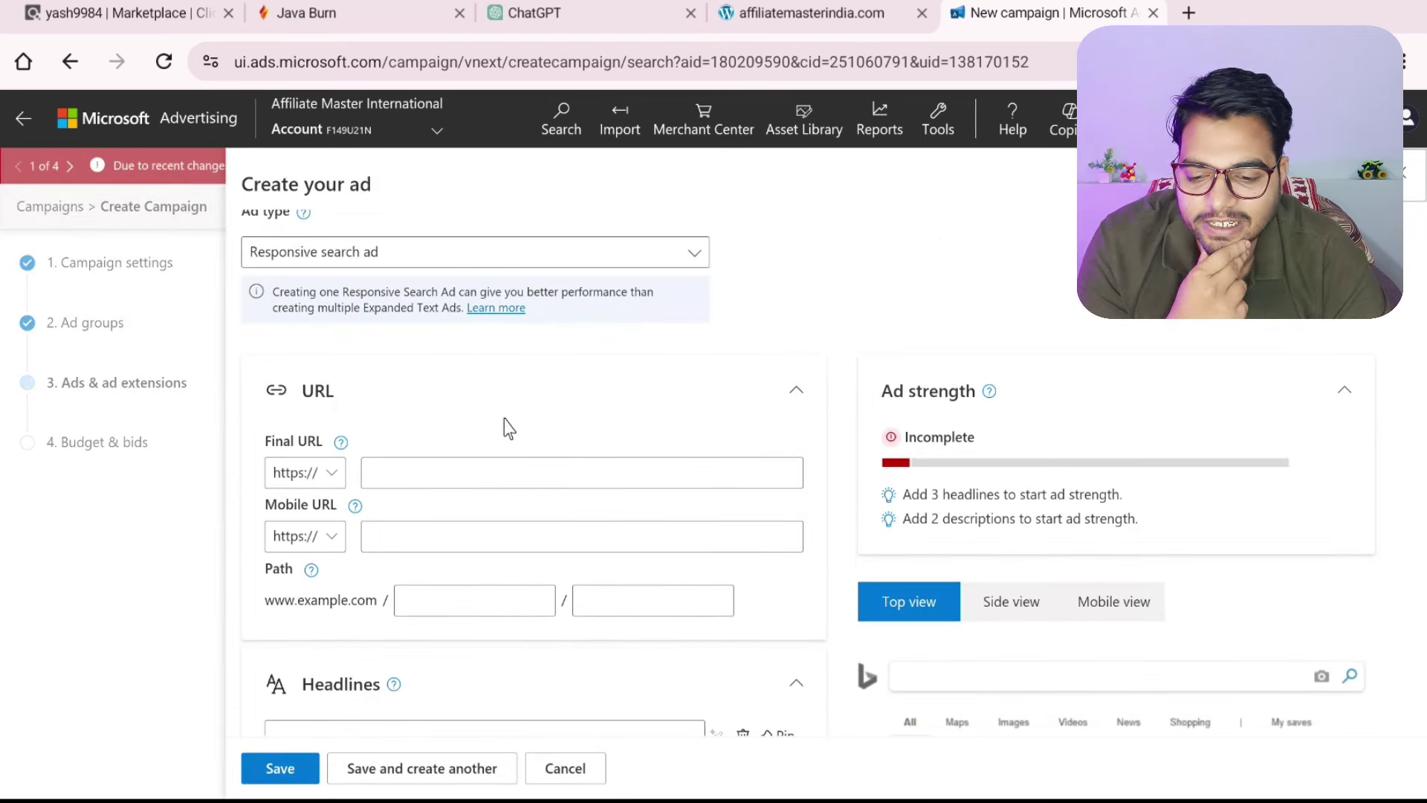
scroll(503, 423, down, 1)
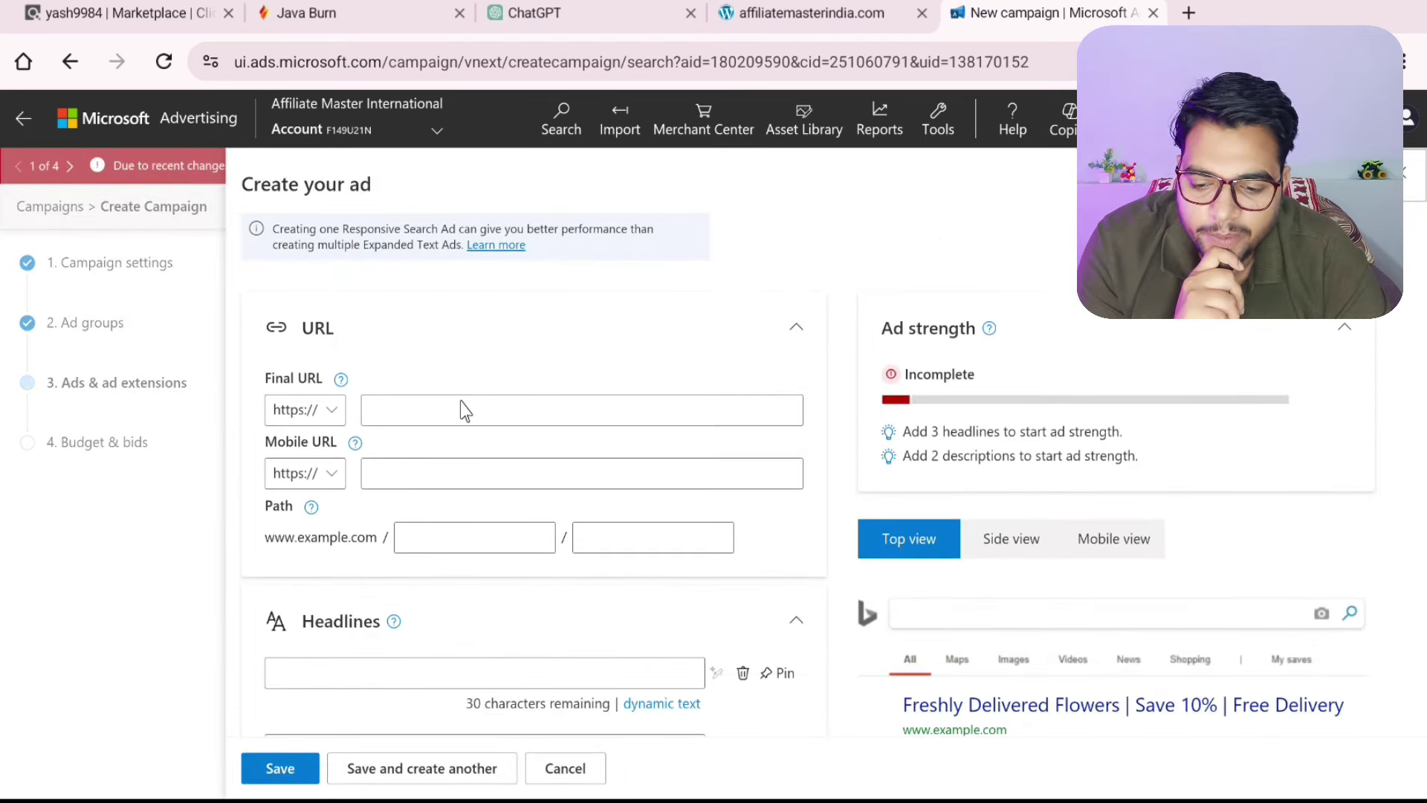
click(416, 415)
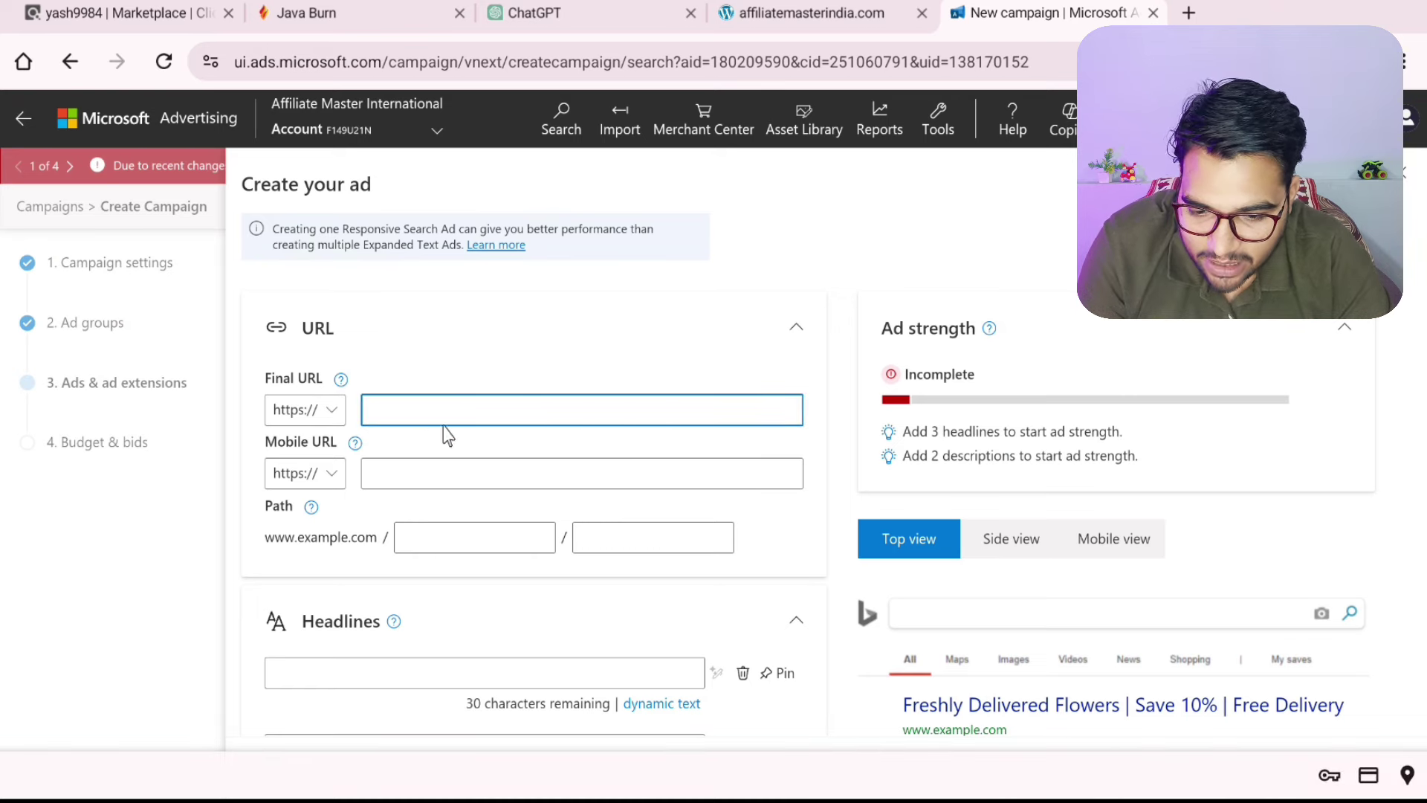
key(ctrl+v)
key(ctrl+v)
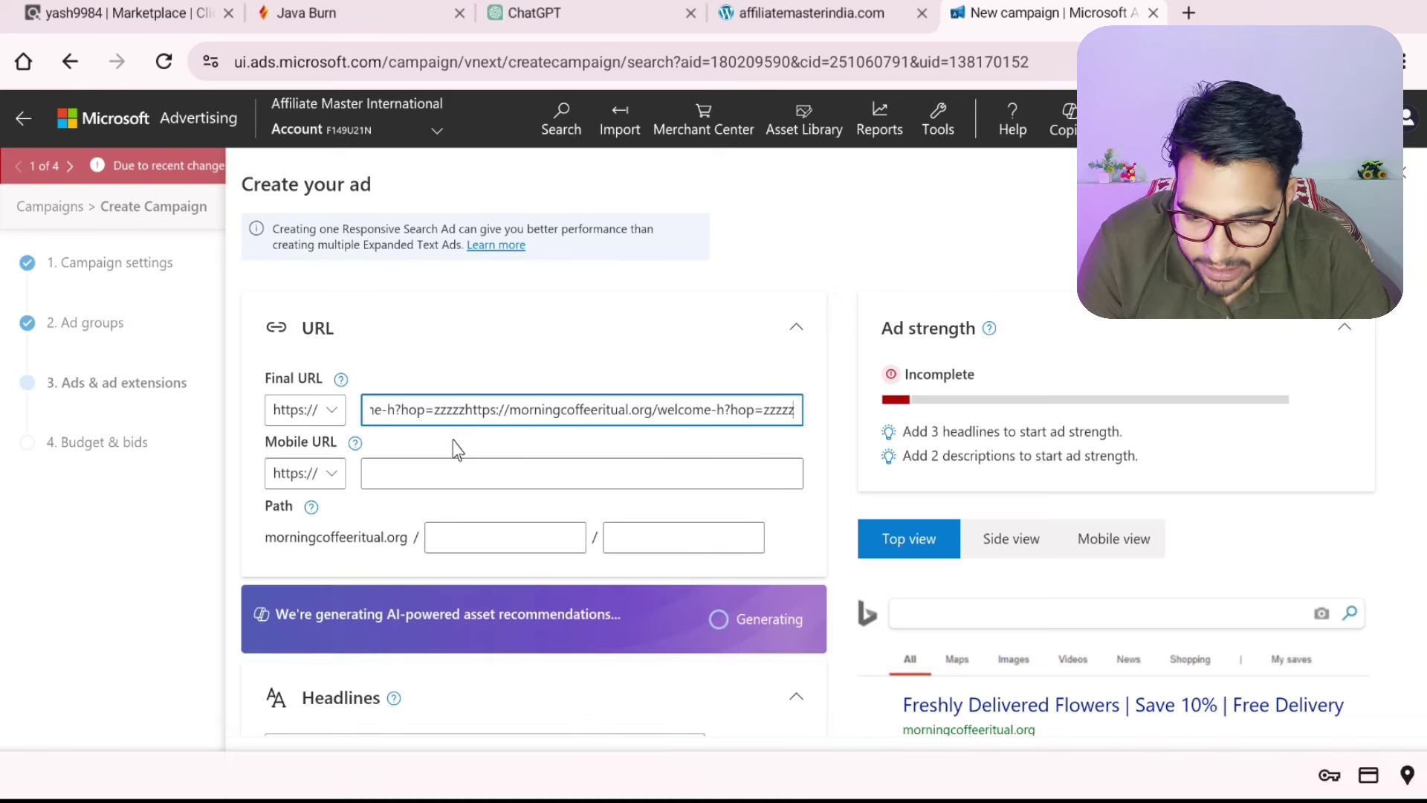
key(ctrl+a)
key(BackSpace)
key(ctrl+v)
Review the suggested headlines and descriptions of the ad and clear the first headline, "Huge 80% OFF!".
scroll(501, 395, down, 5)
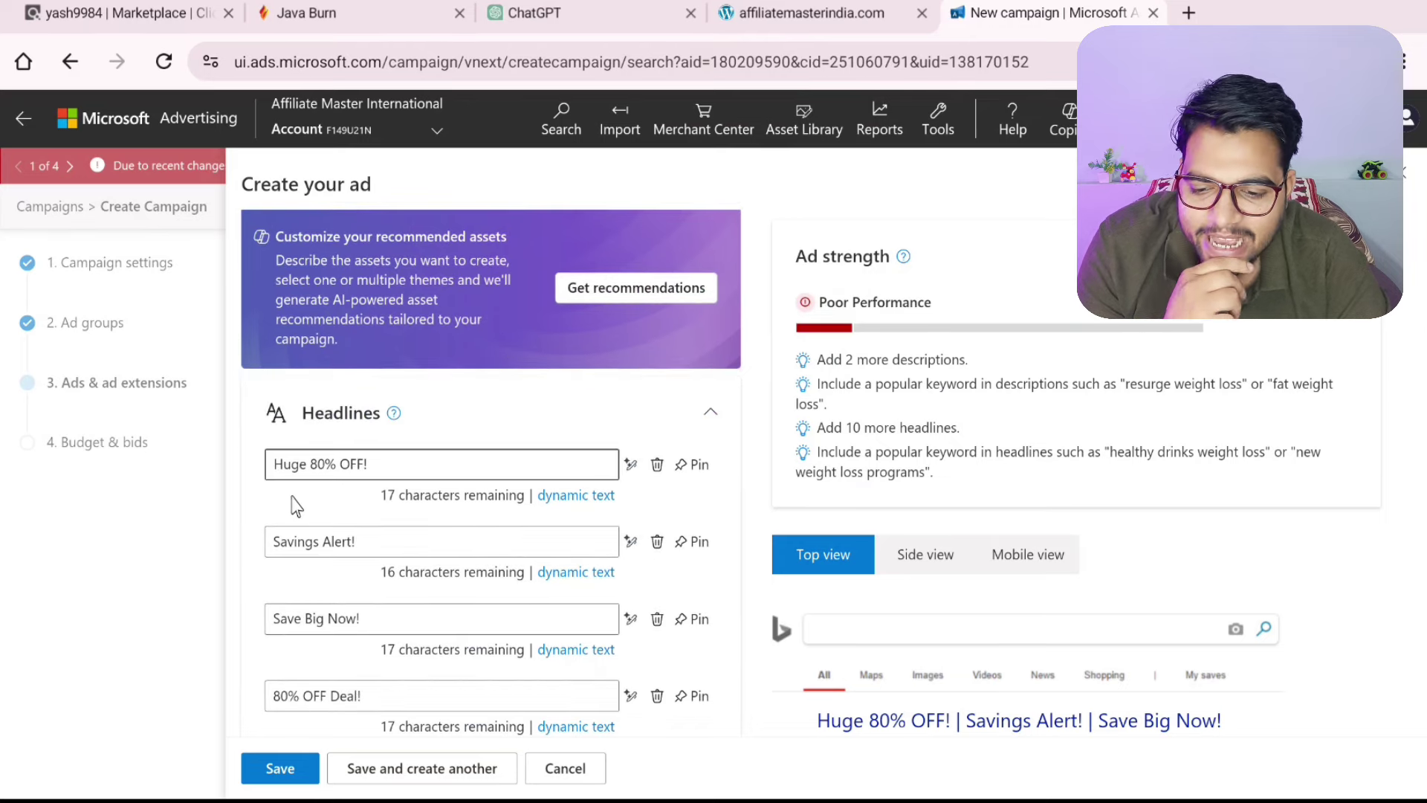
scroll(396, 496, down, 3)
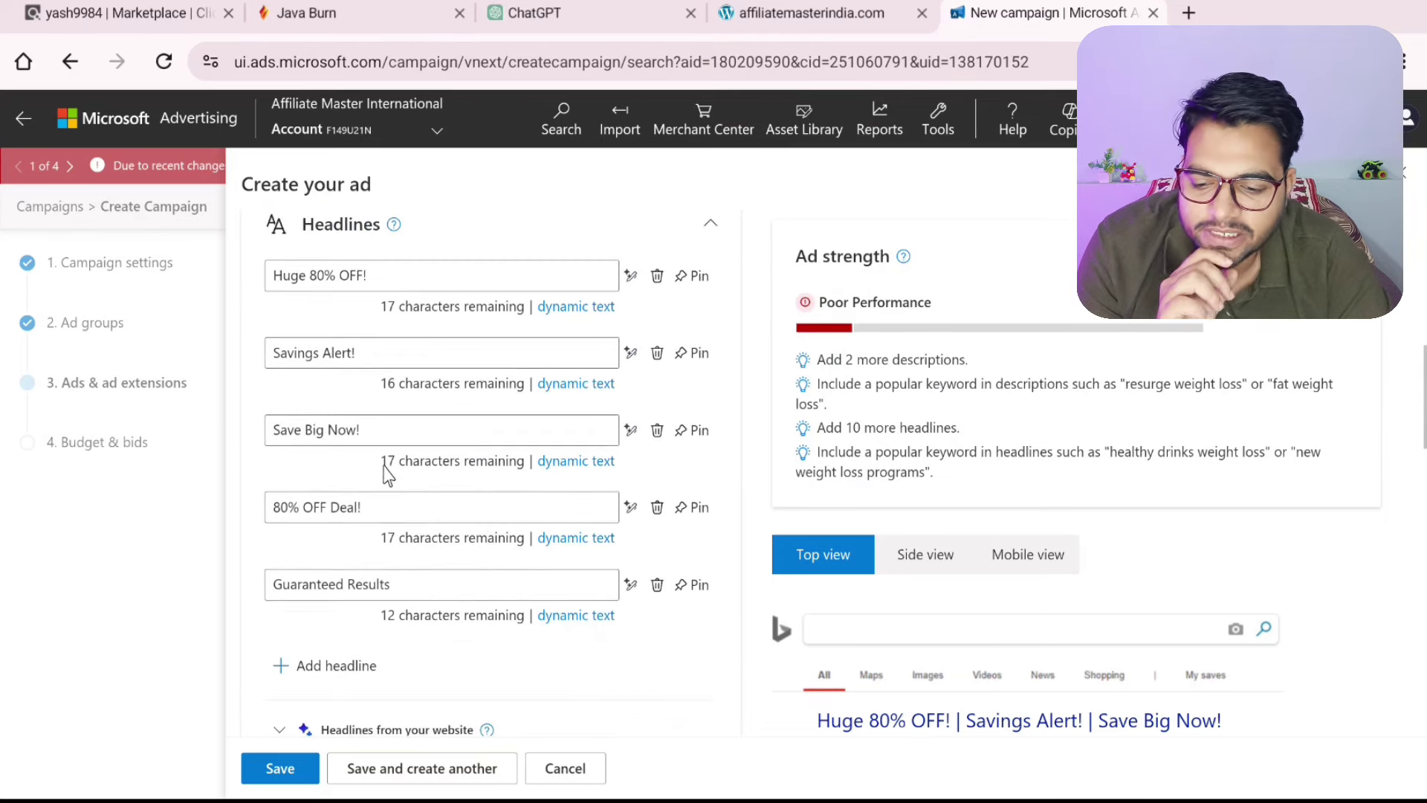
scroll(386, 620, down, 8)
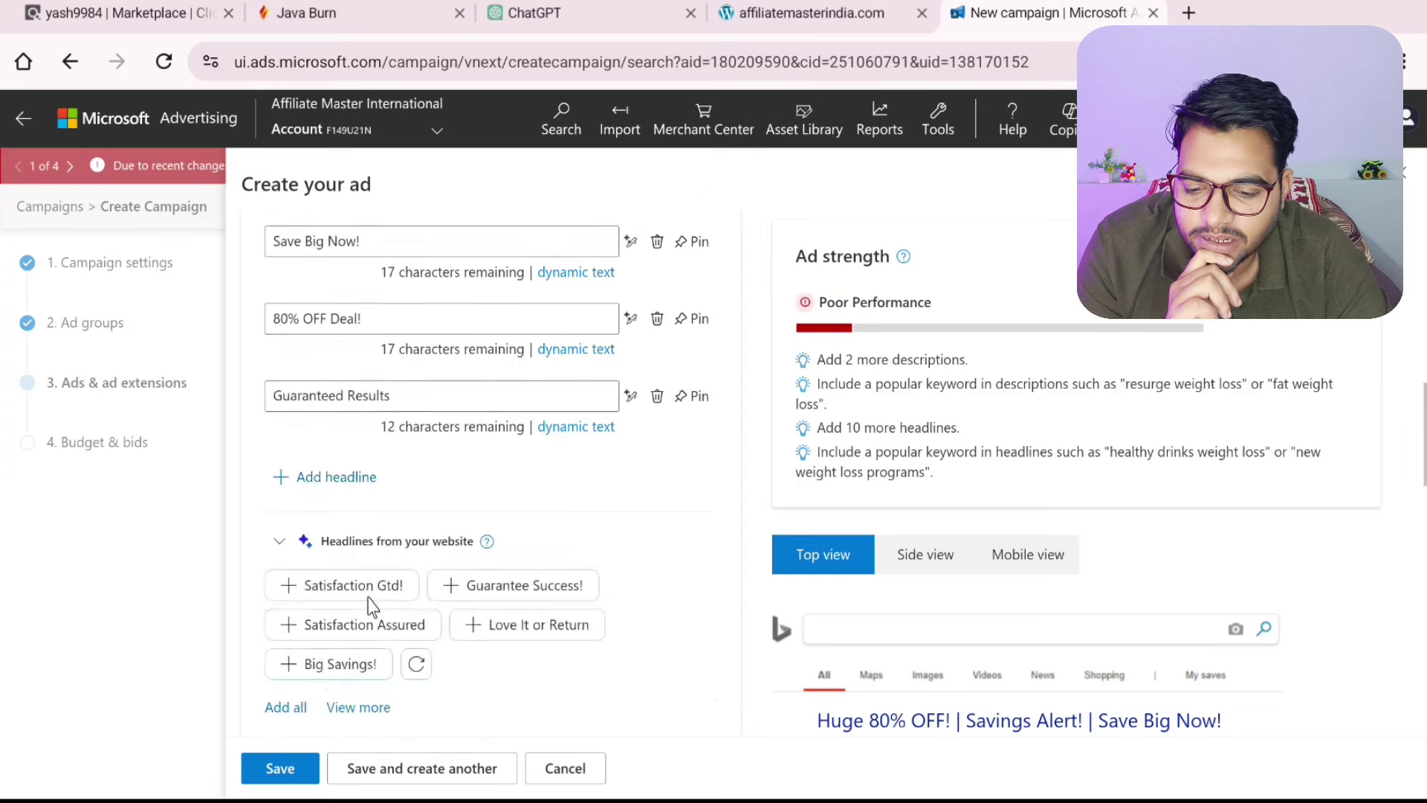
scroll(381, 579, down, 2)
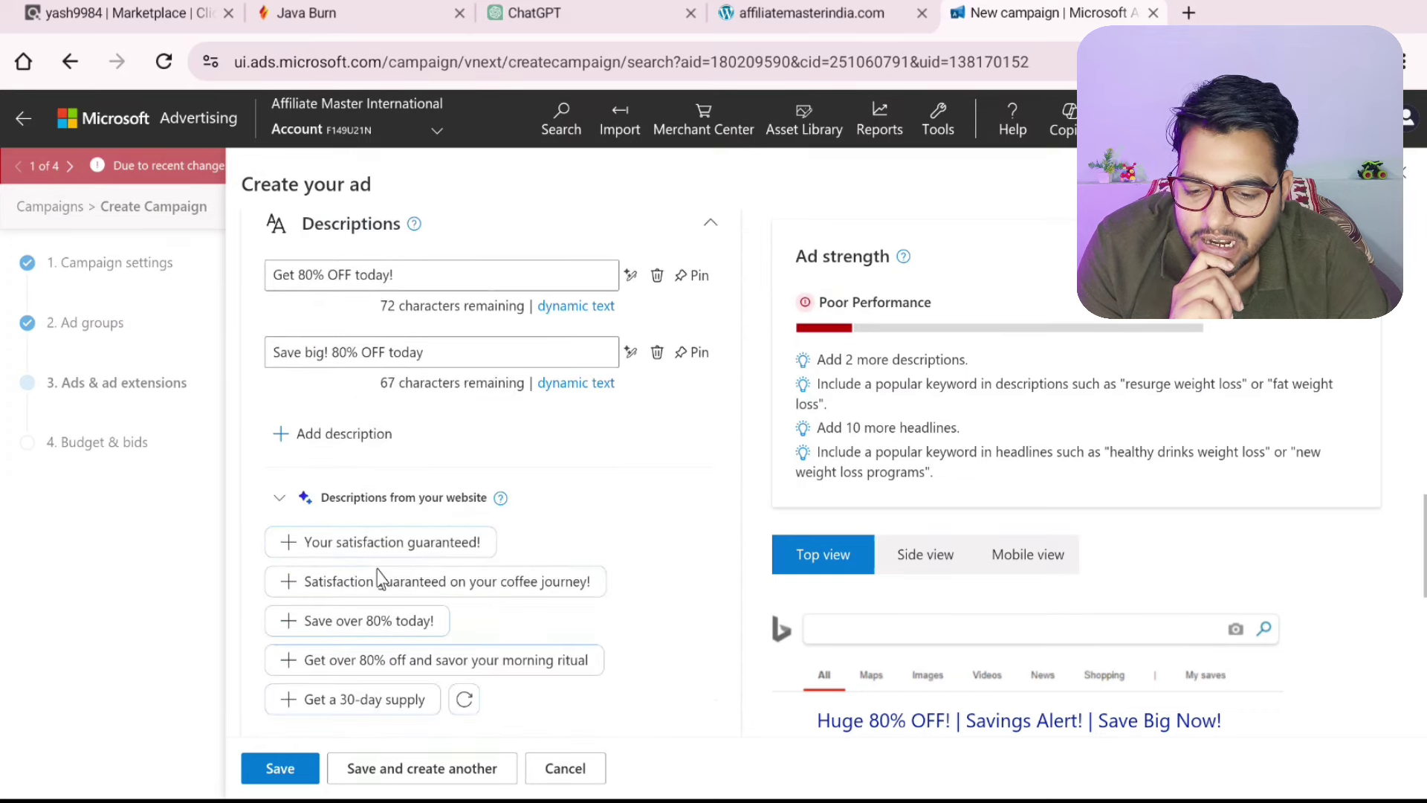
scroll(346, 405, up, 10)
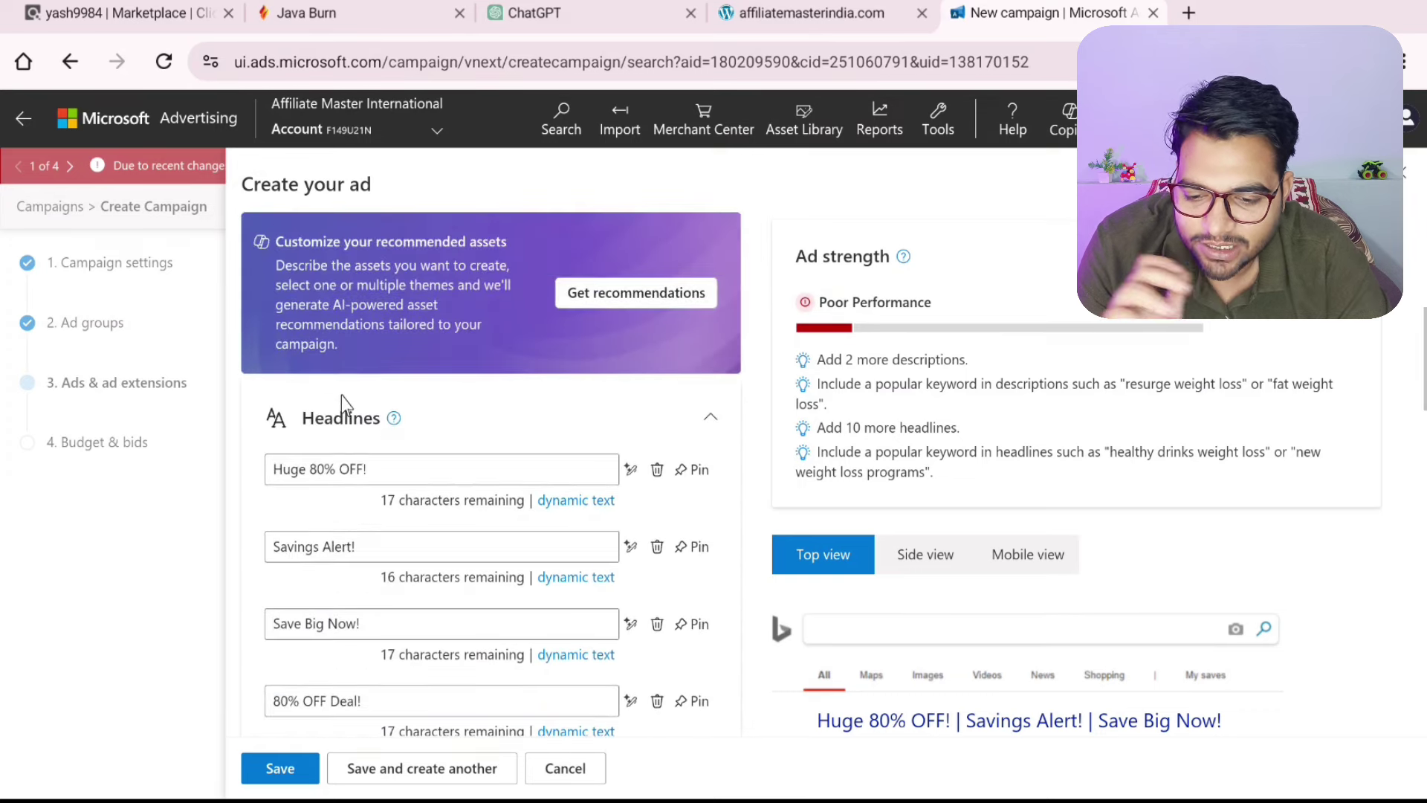
scroll(386, 460, down, 1)
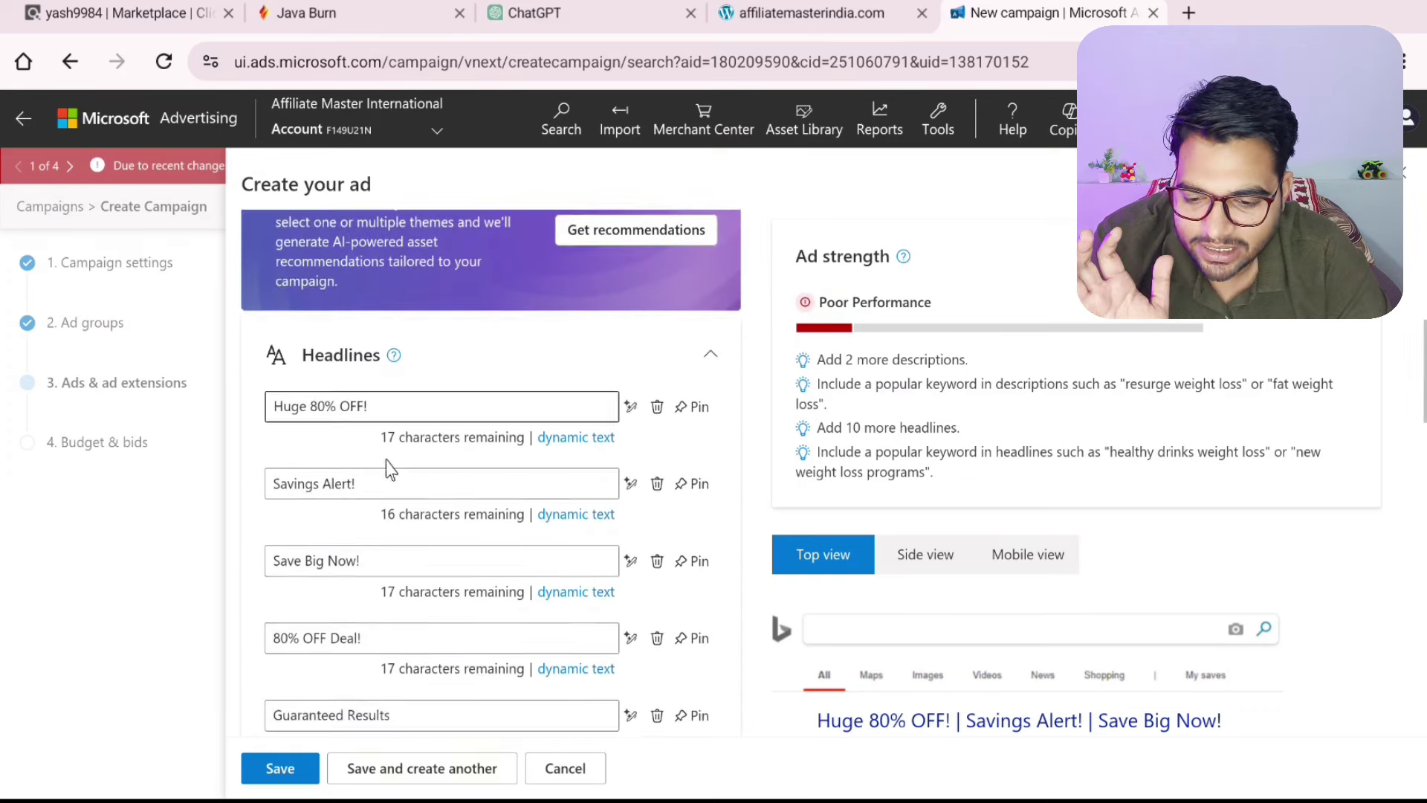
click(402, 406)
key(BackSpace)
key(BackSpace)
key(BackSpace)
key(BackSpace)
key(BackSpace)
key(BackSpace)
key(BackSpace)
key(BackSpace)
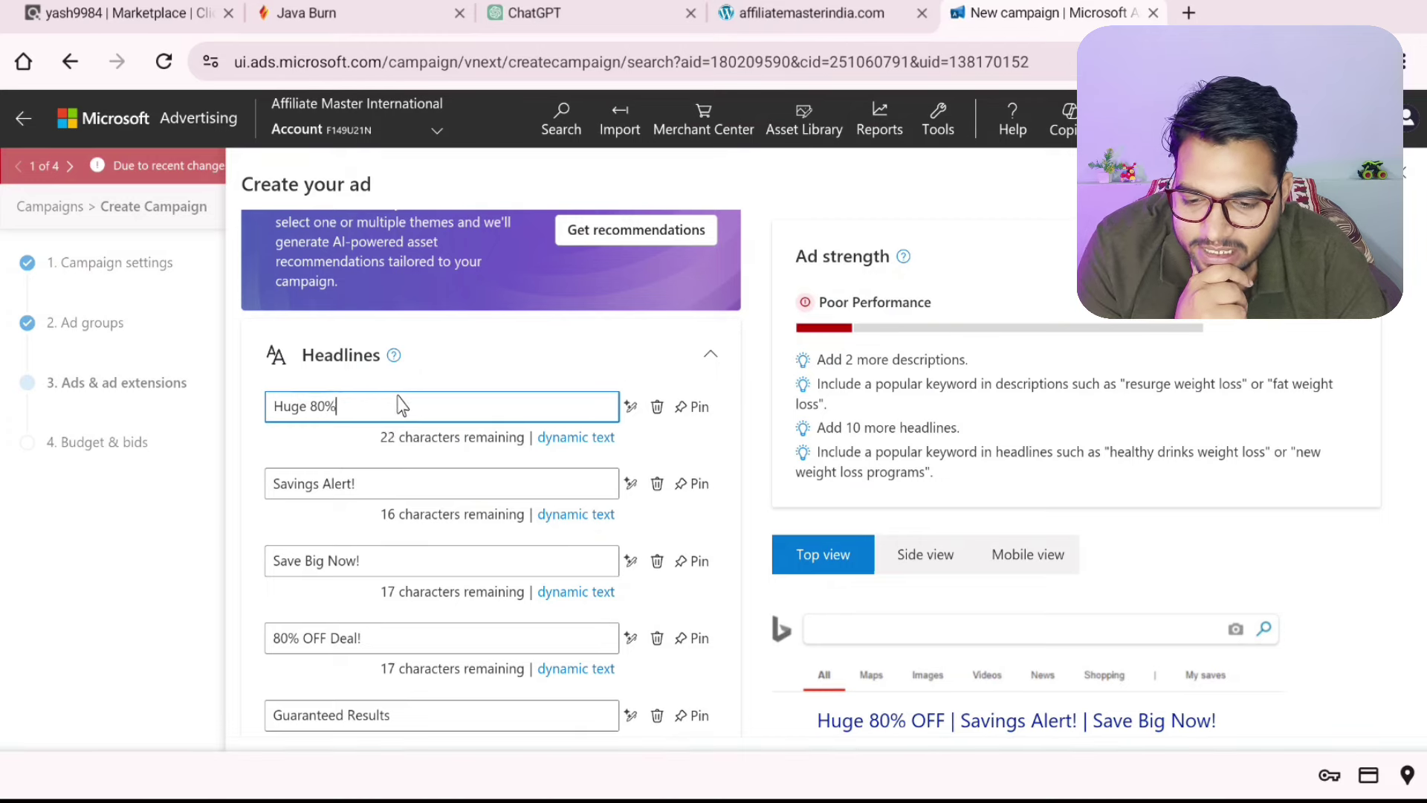
key(BackSpace)
key(BackSpace)
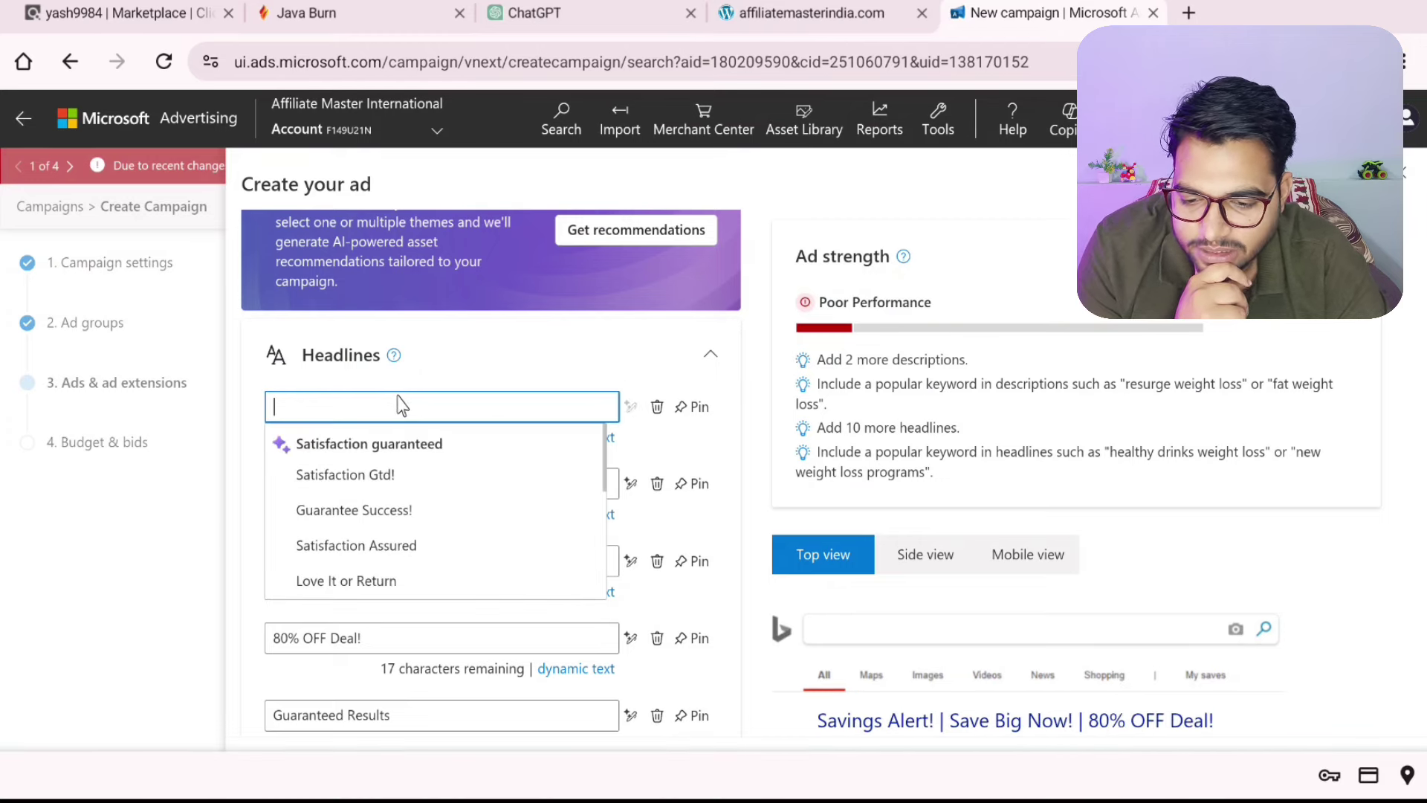
scroll(456, 525, down, 2)
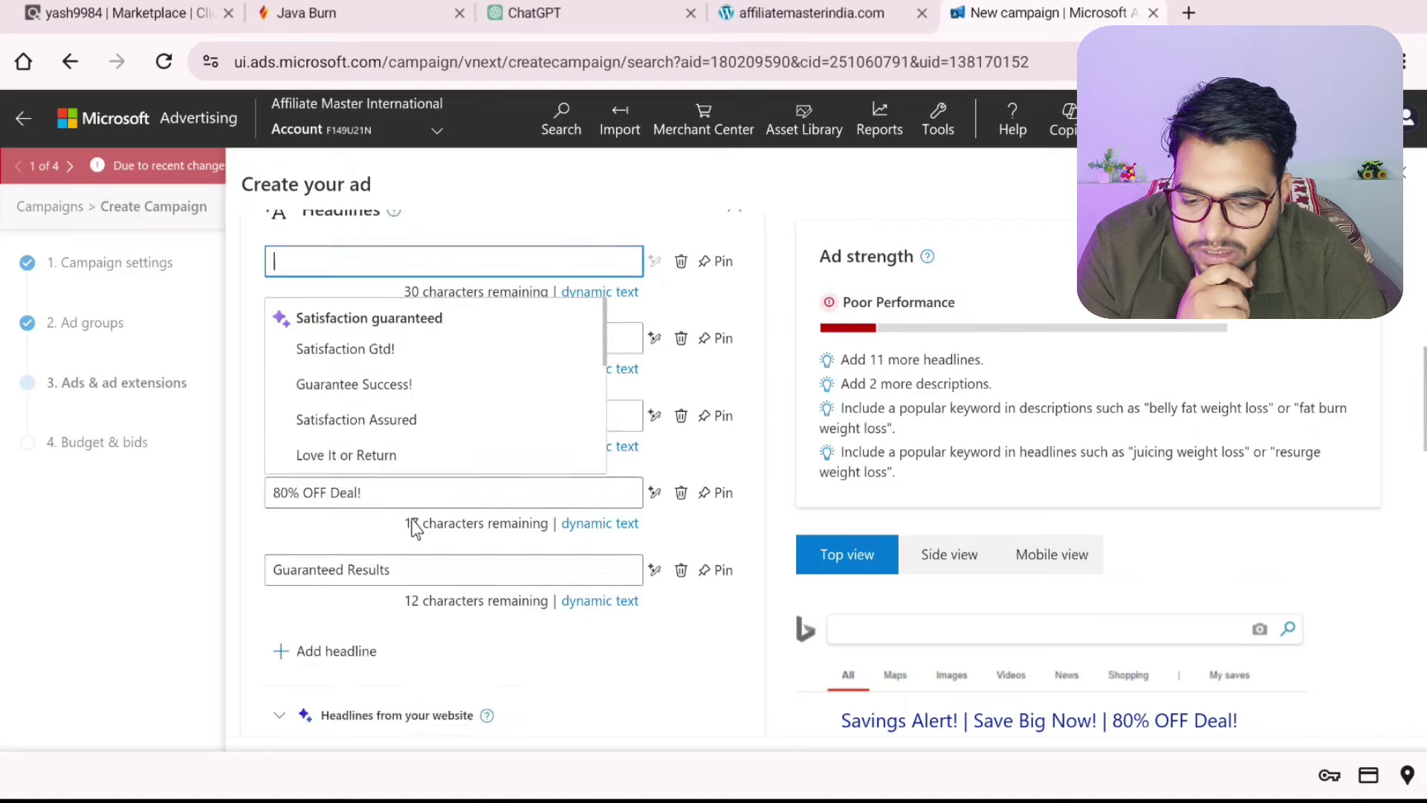
scroll(412, 520, up, 5)
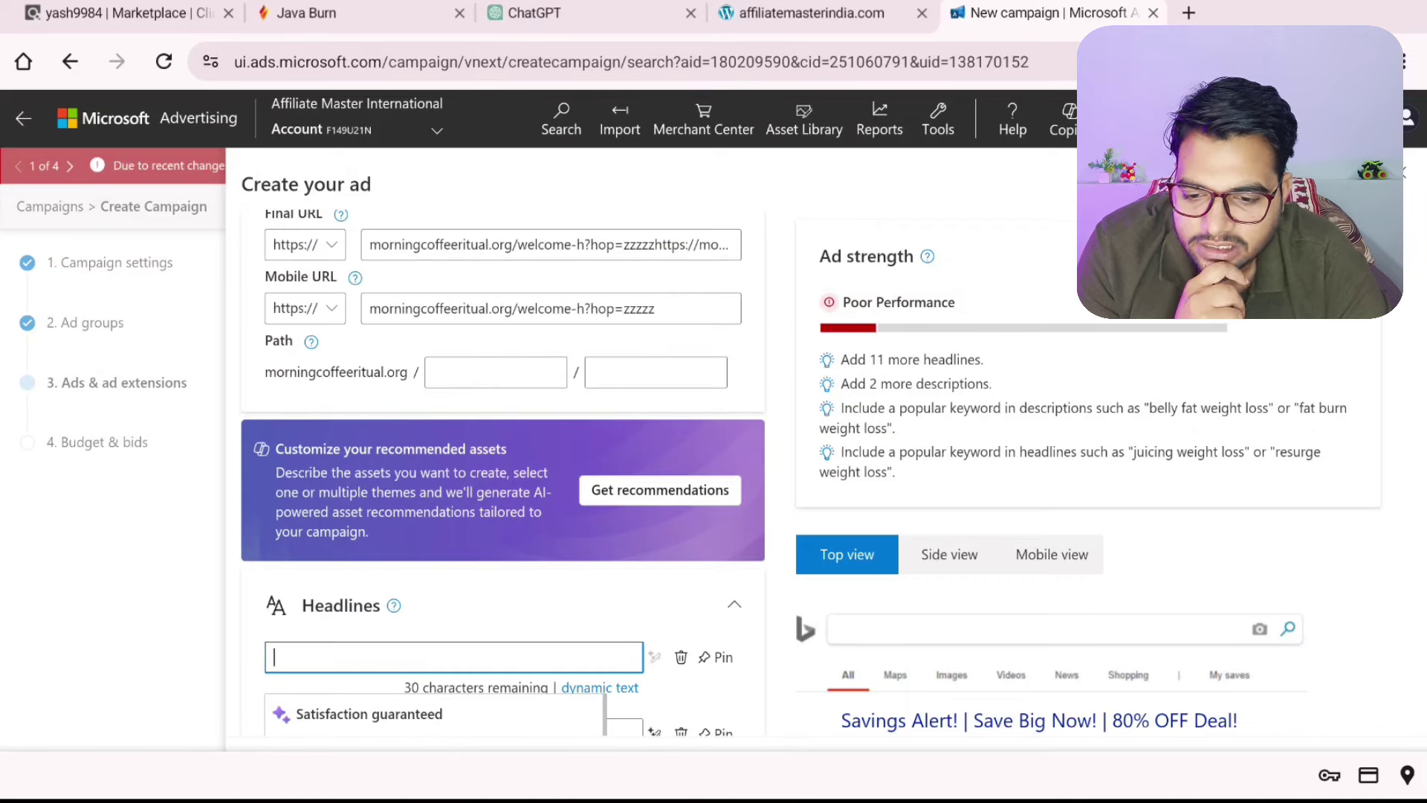
Switch to ChatGPT and send the prompt "HI SUGGEST ME BING ADS TITLLE AND DESCRIPTION PRODUCT IS JAVA BURN".
click(513, 14)
click(551, 754)
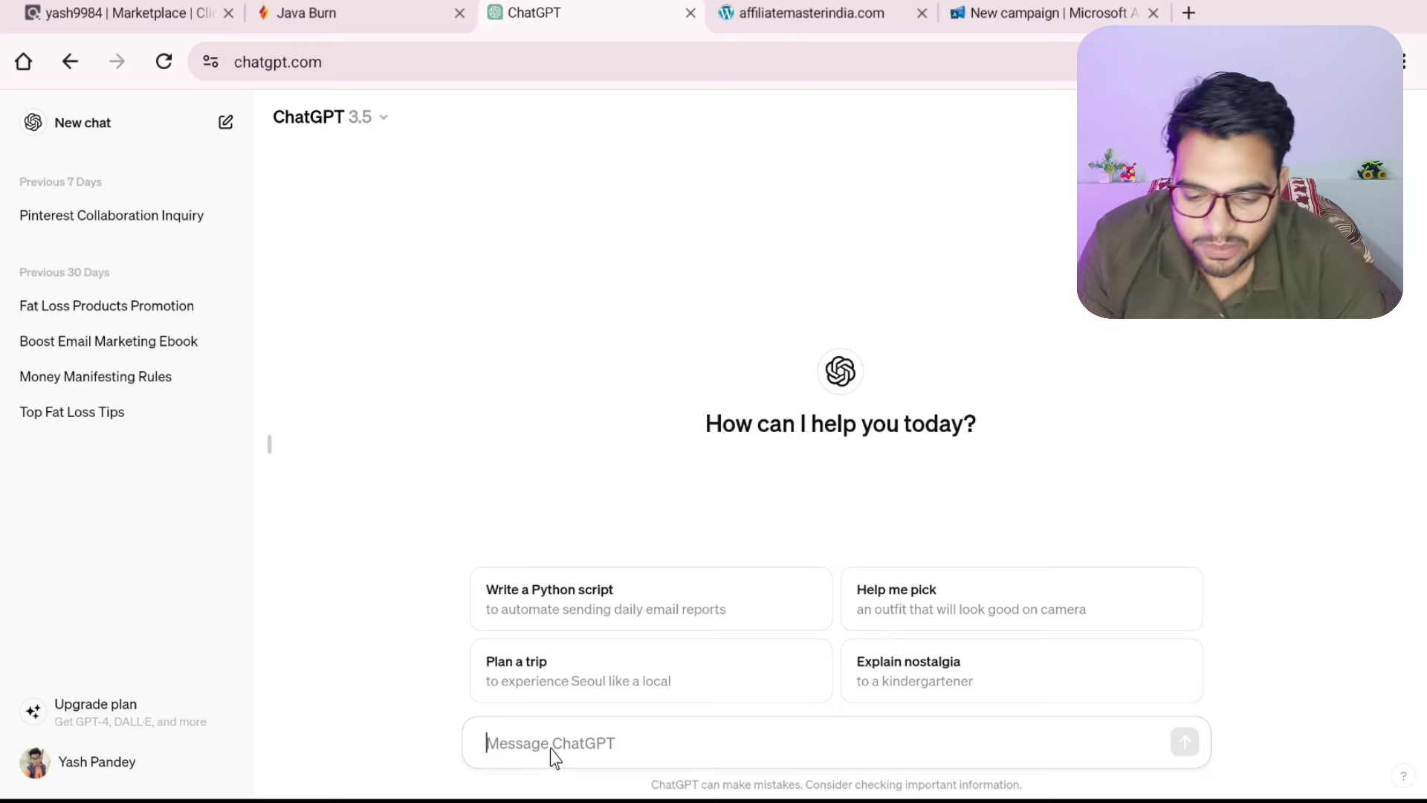
text(Hi)
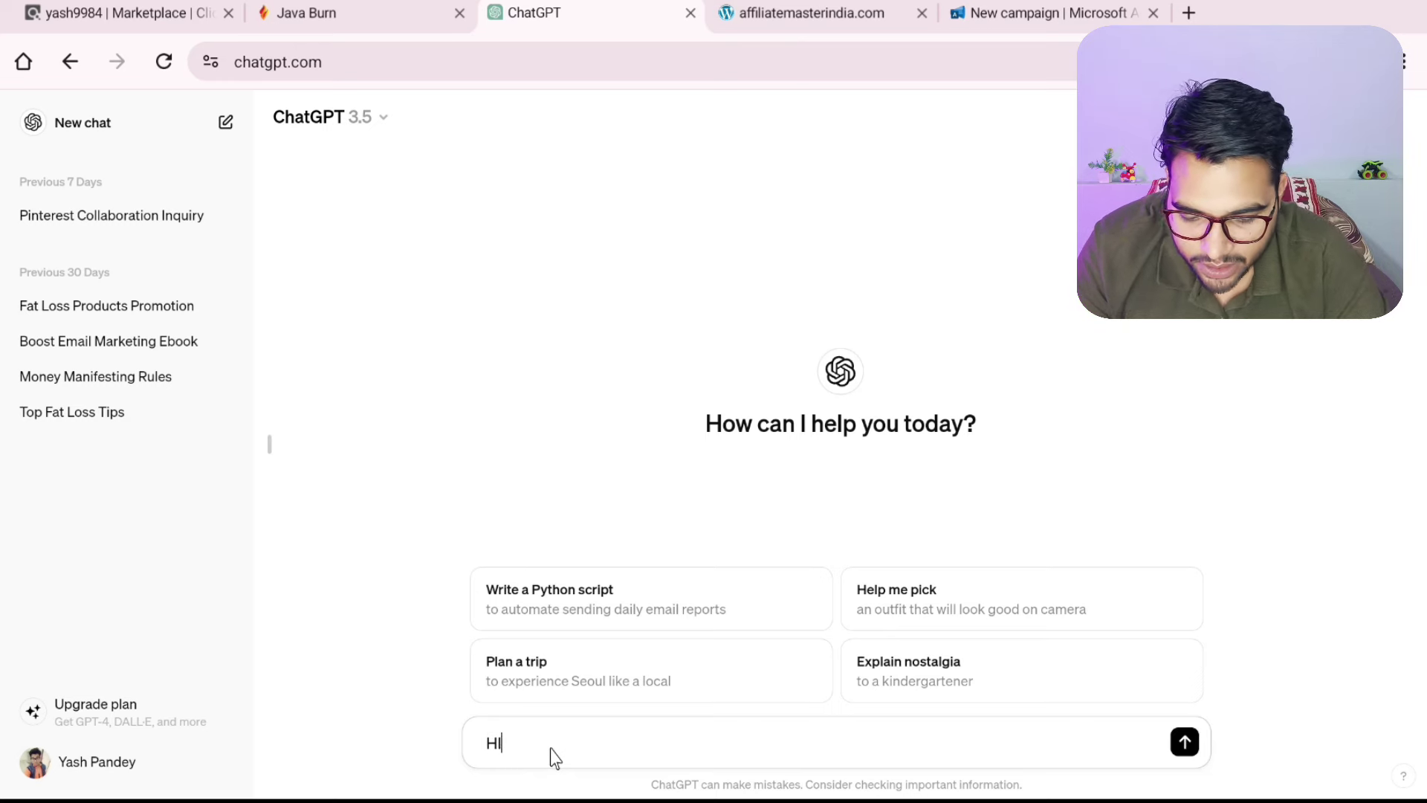
text( SUGGEST)
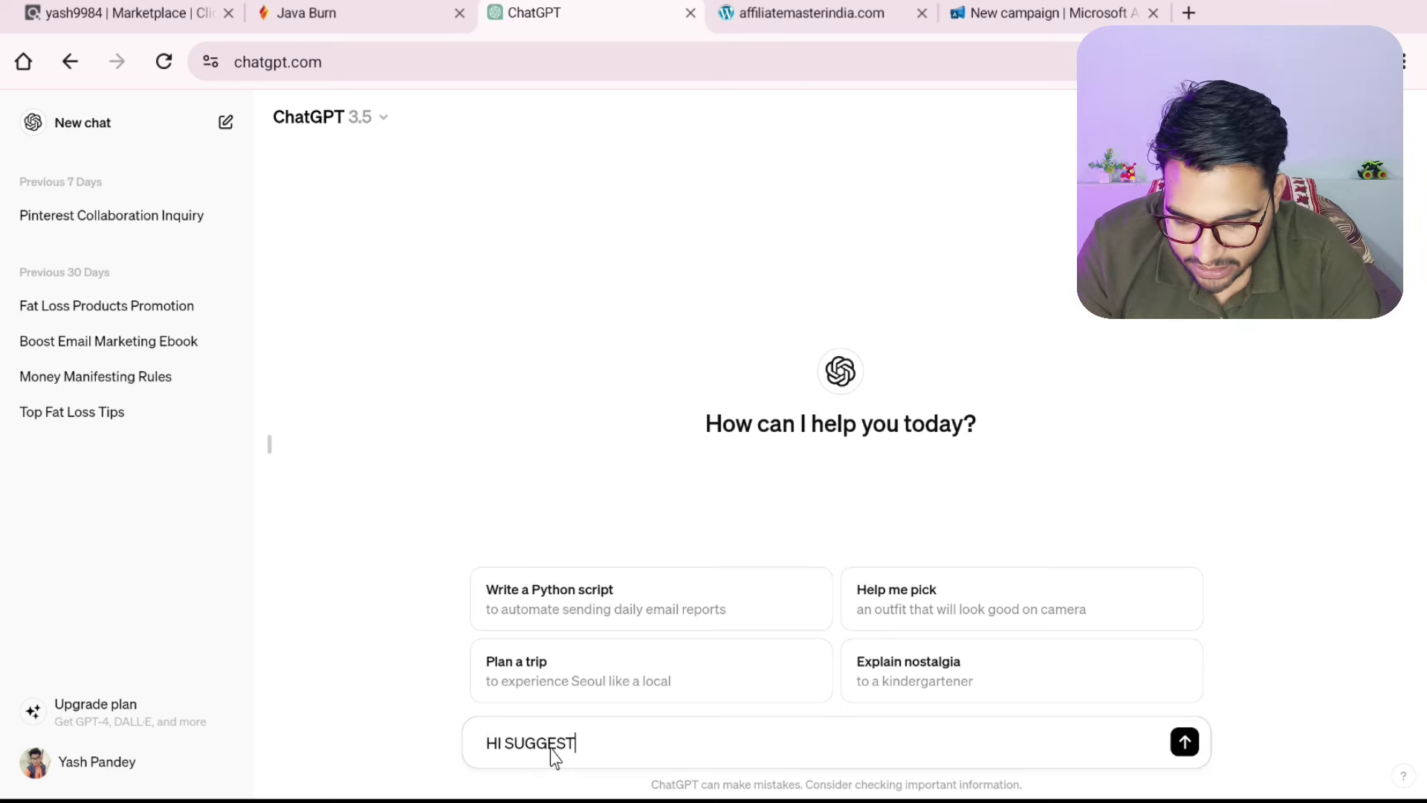
text( ME)
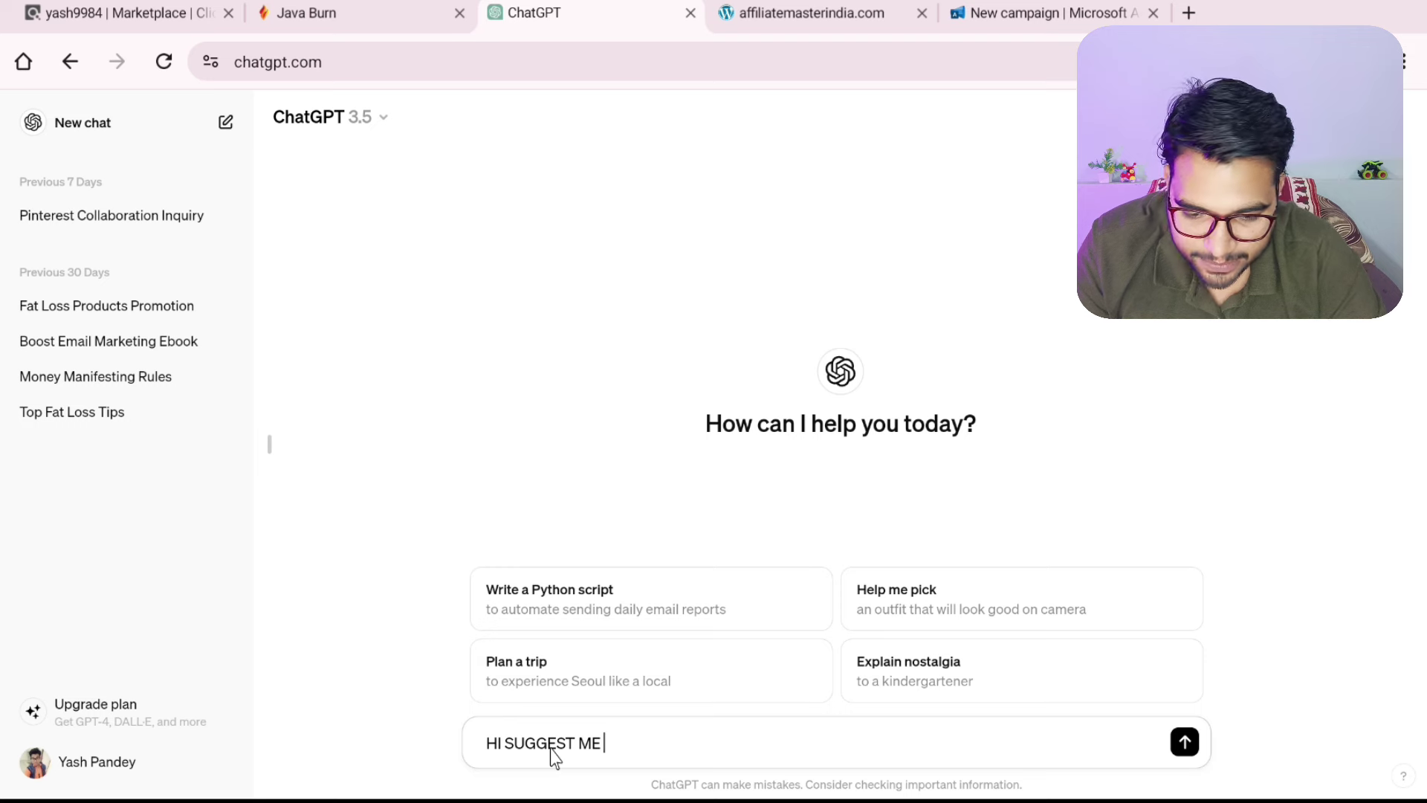
text( BING ADS TITLLE AND)
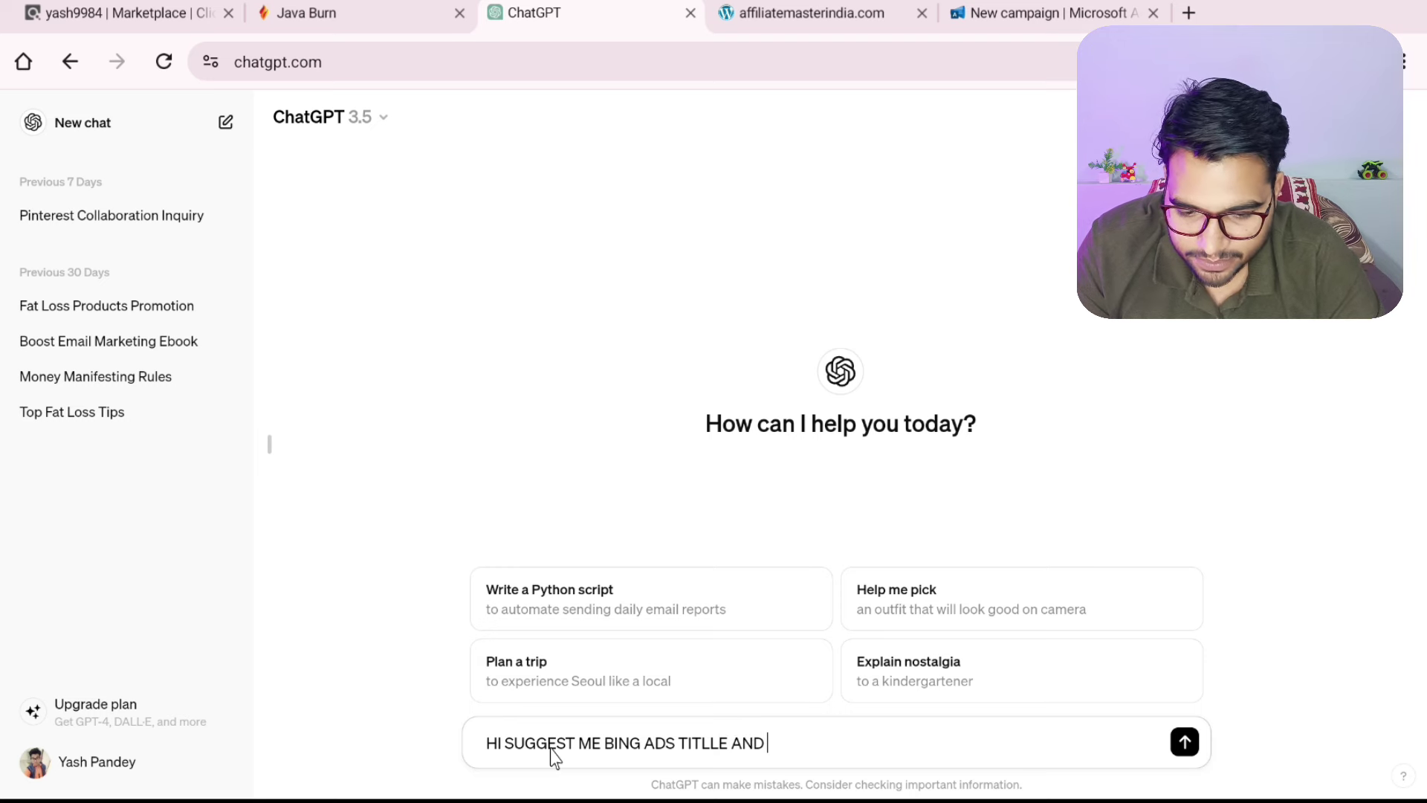
text(SCRIPTION PRODUCT IS JAVA BURN)
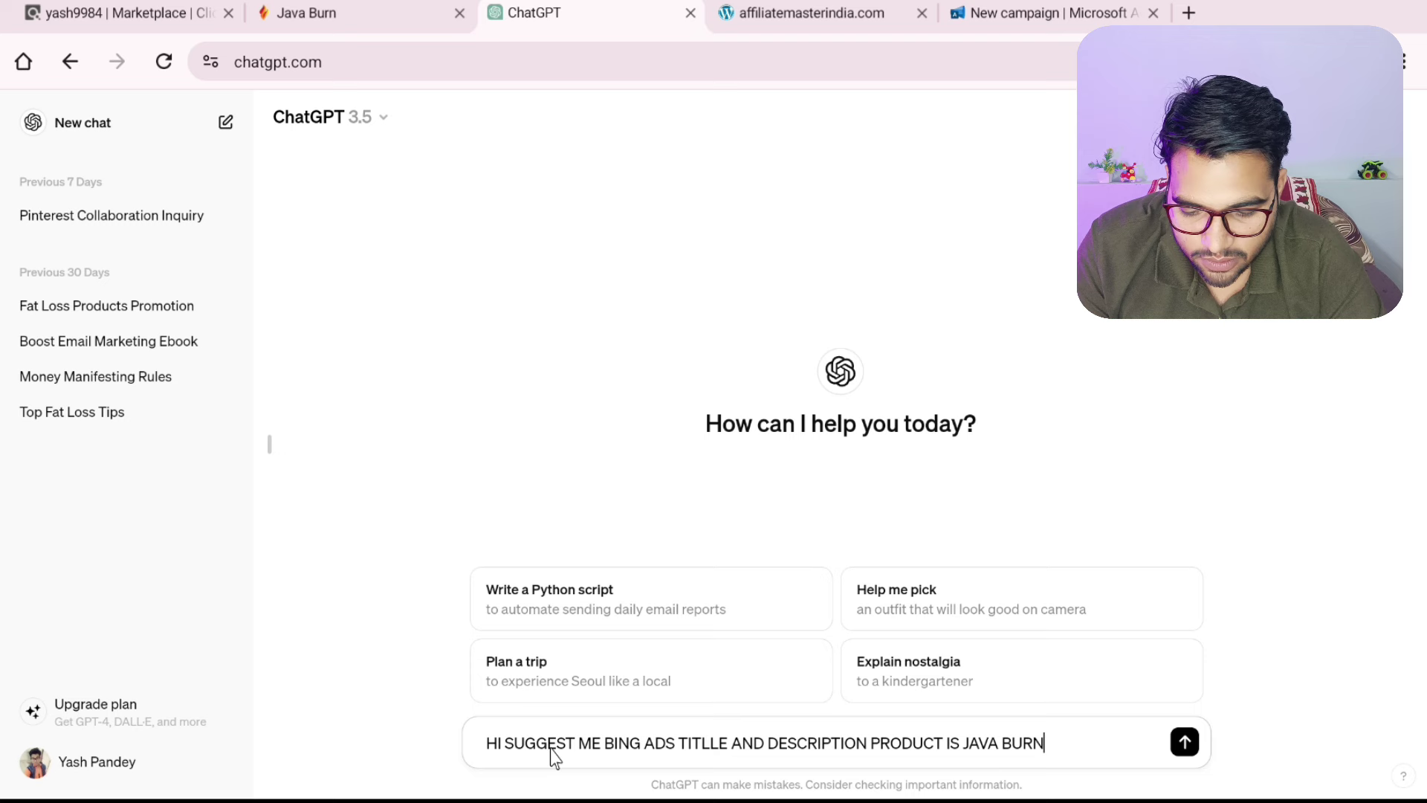
key(Return)
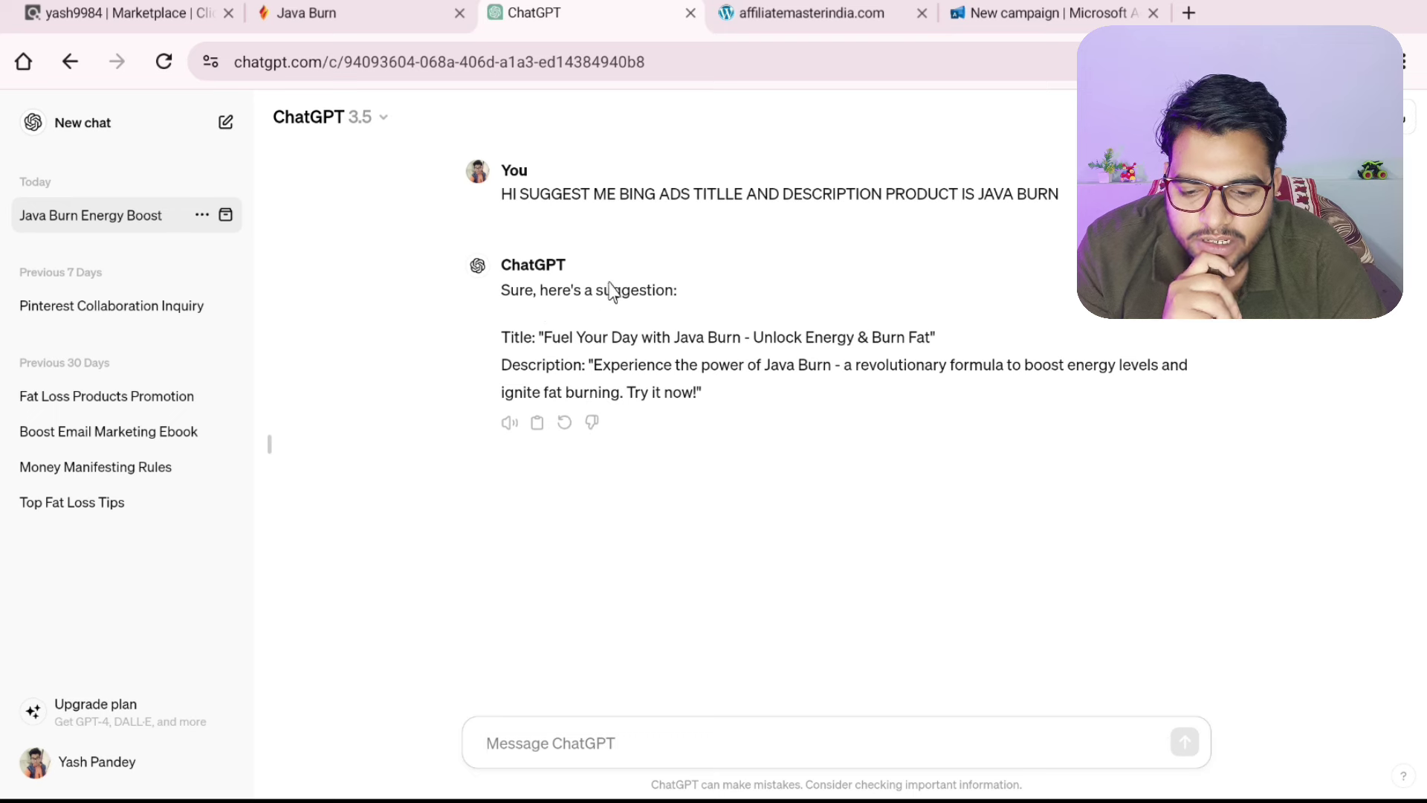
Copy "Fuel Your Day with Java Burn" from the suggested title, return to Microsoft Advertising and paste it as the first headline.
drag(544, 344, 736, 363)
click(676, 371)
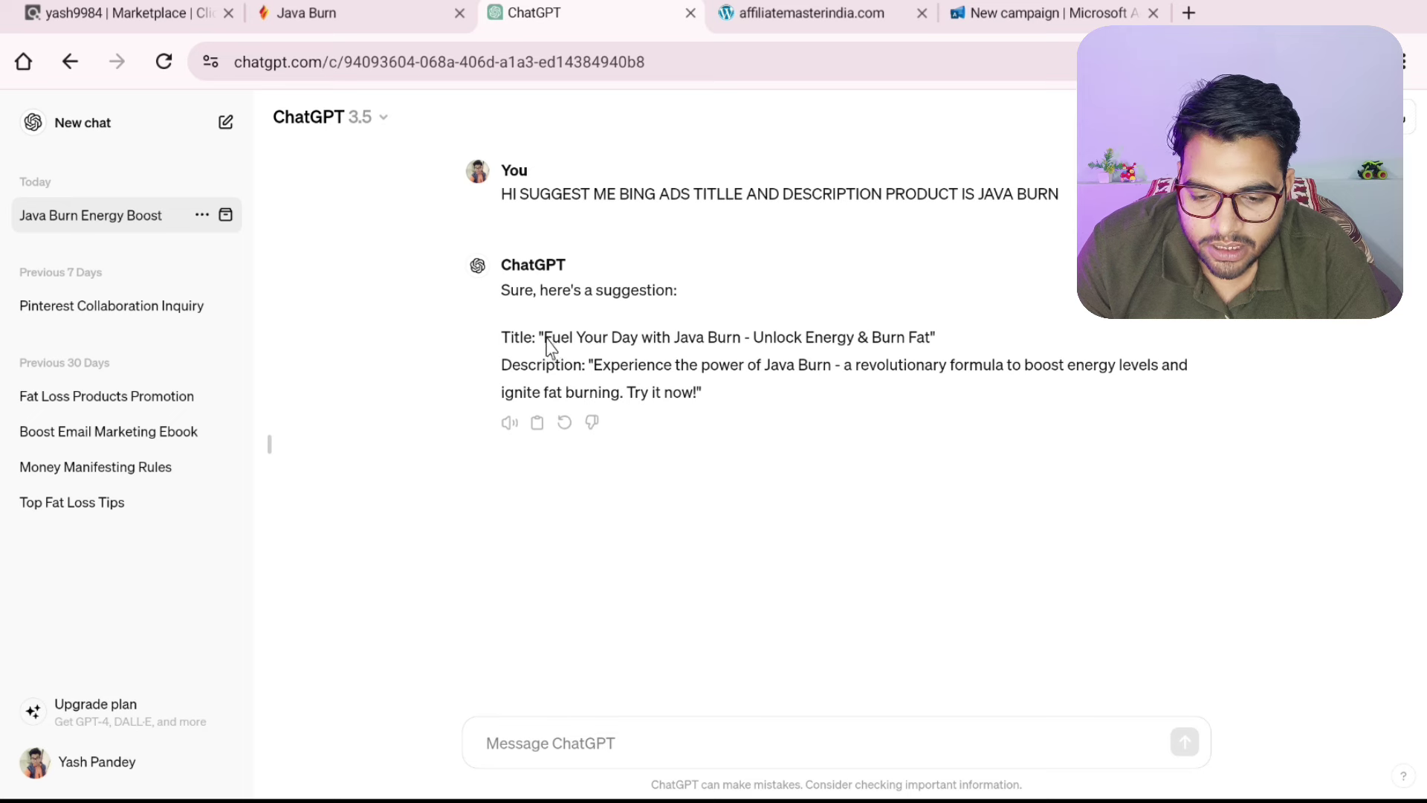
mouse_move(547, 346)
mouse_down()
mouse_move(694, 370)
mouse_move(742, 348)
mouse_up()
key(ctrl+c)
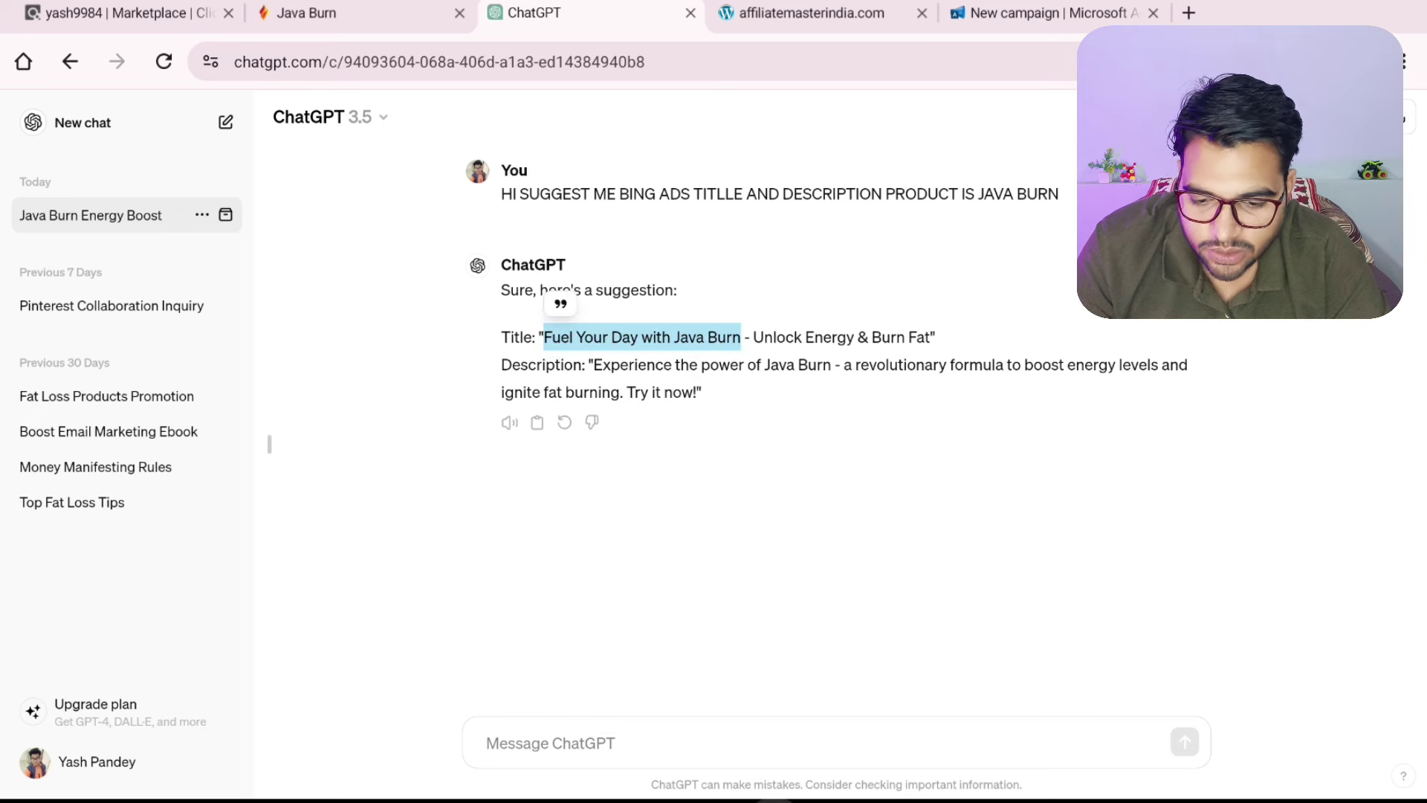
click(1048, 15)
scroll(519, 268, down, 3)
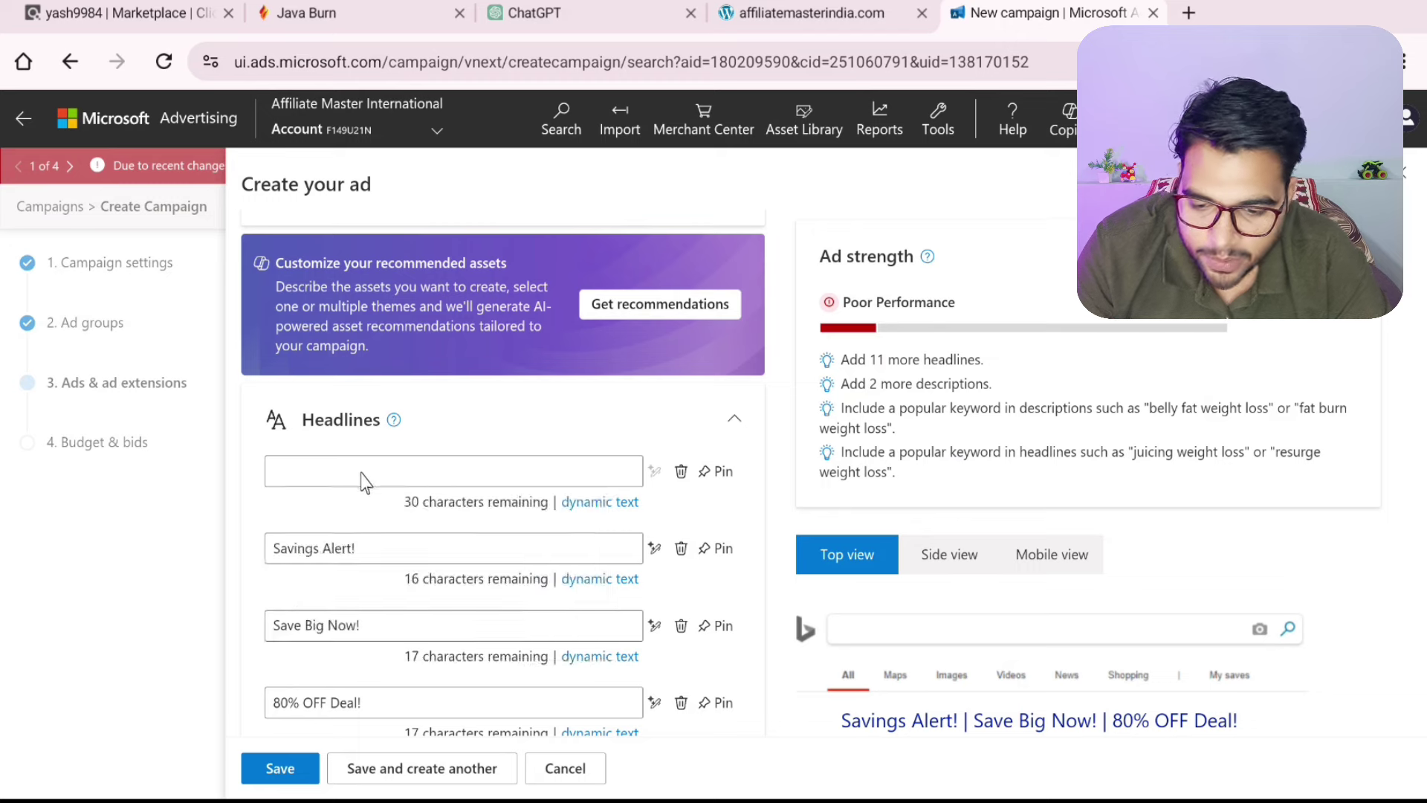
click(402, 468)
key(ctrl+v)
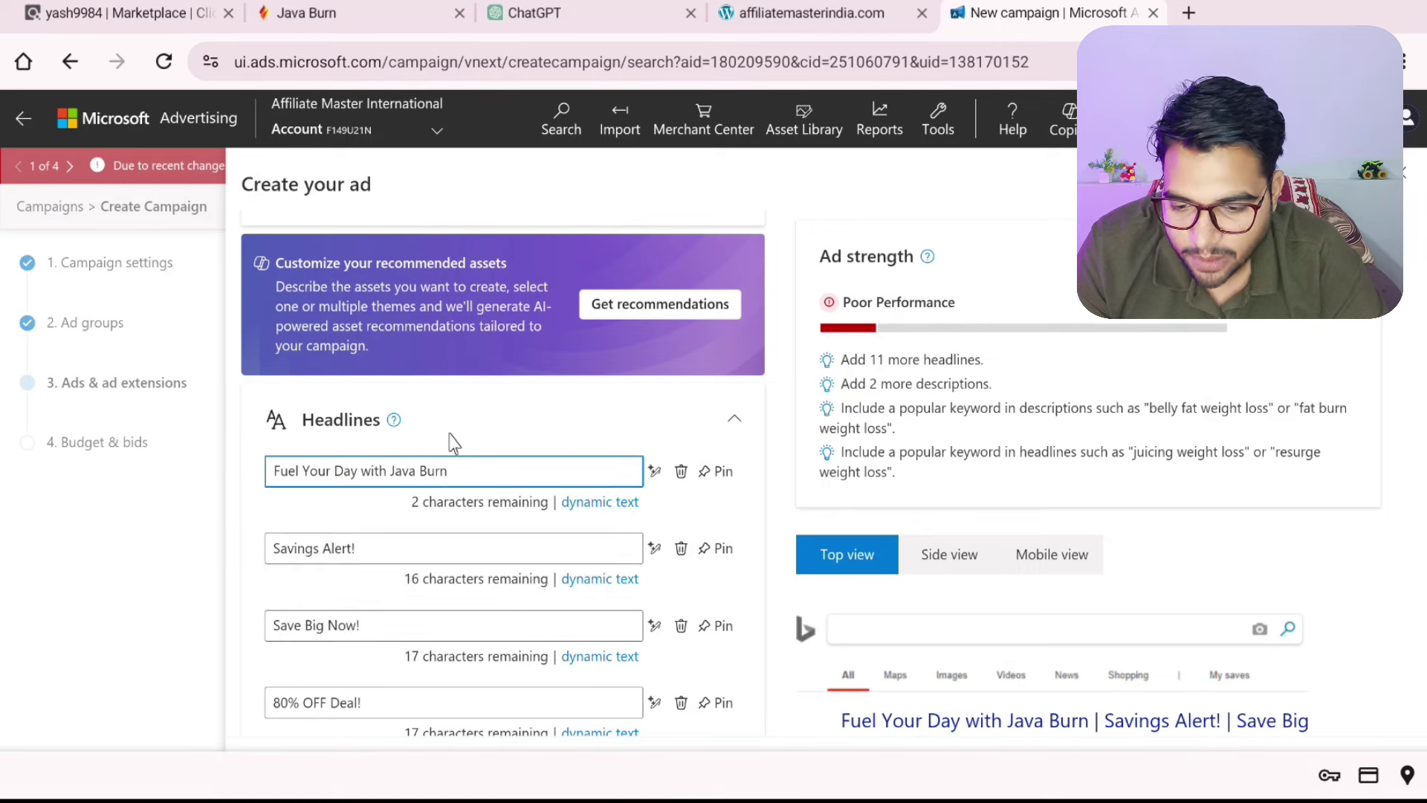
click(467, 421)
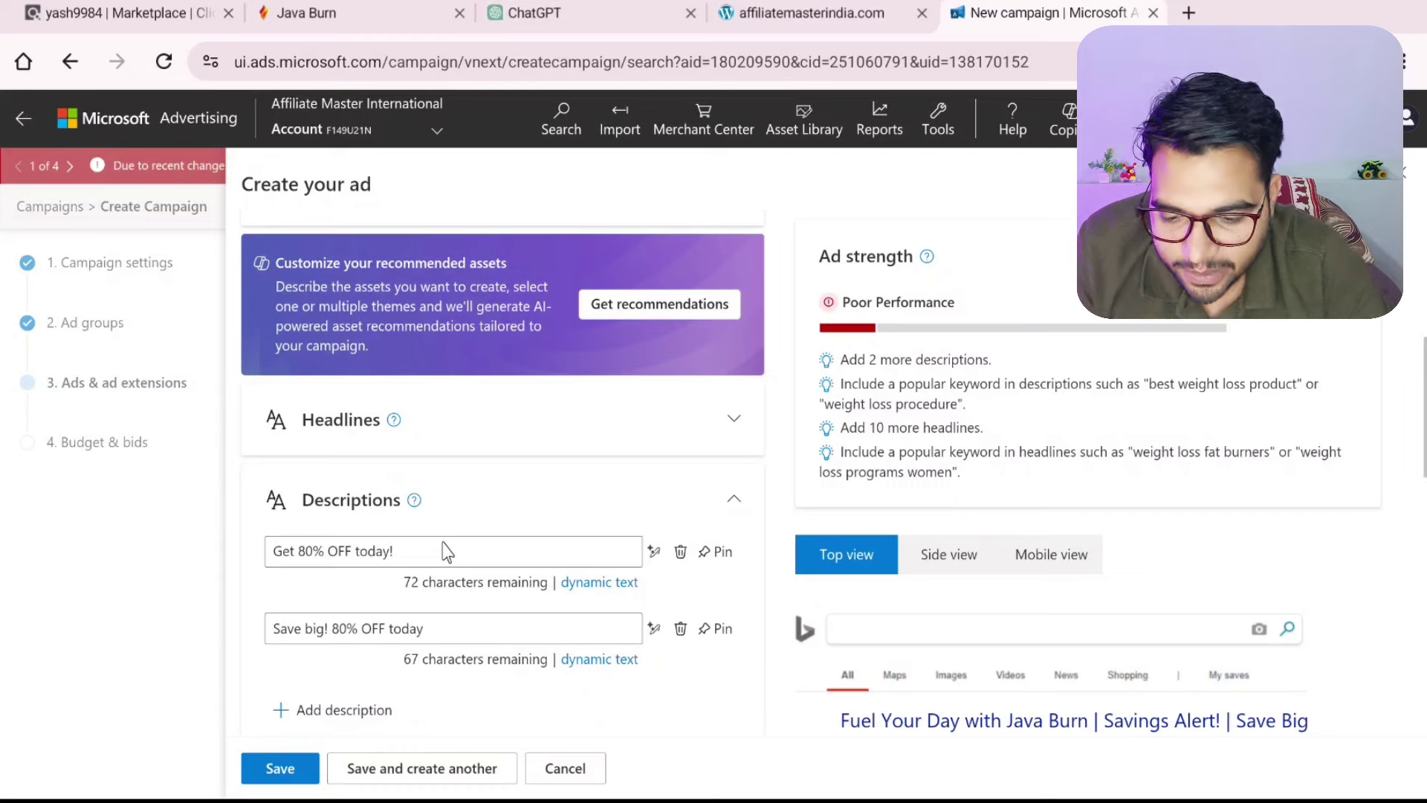
click(619, 421)
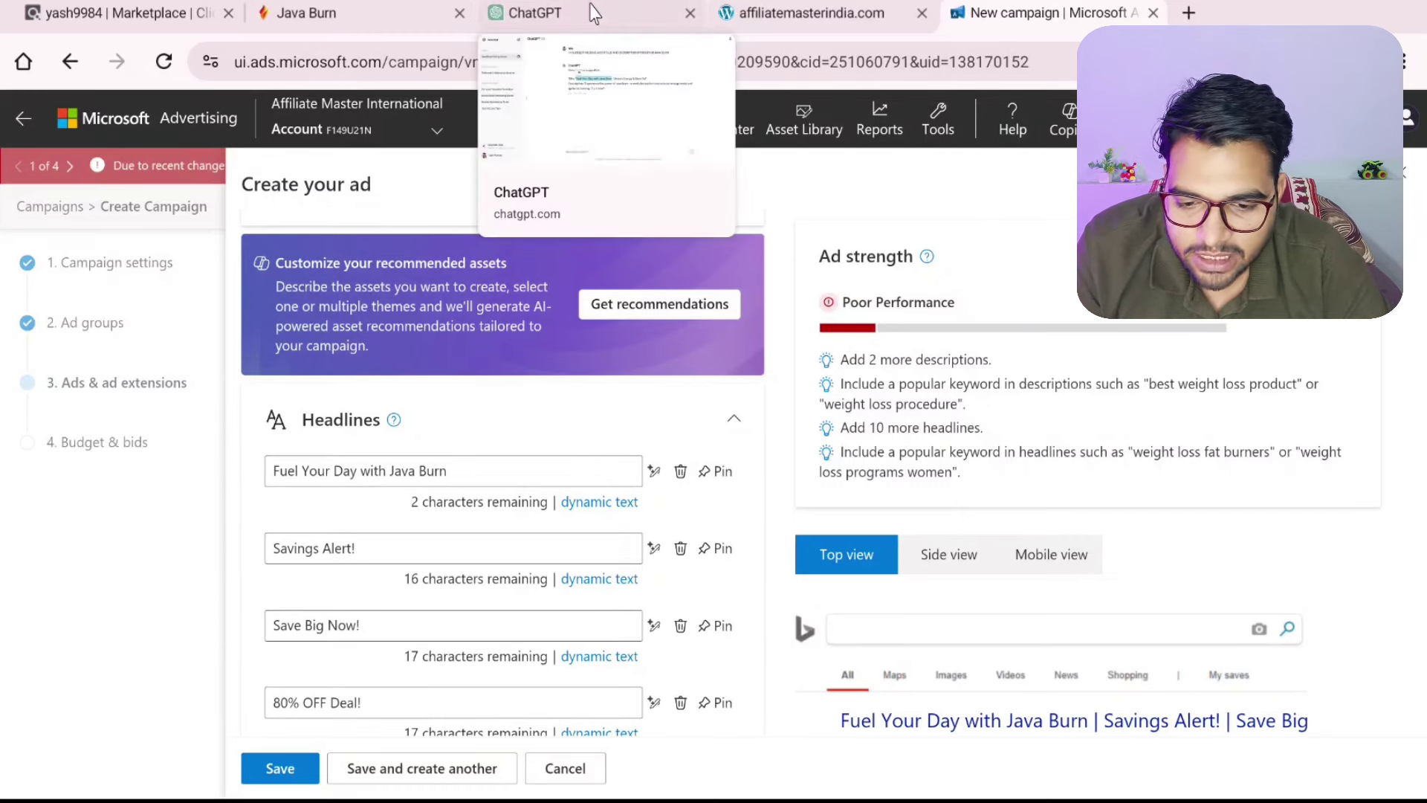
Check the rest of ChatGPT's suggested title, then set the second headline to "Unlock Body Energy" and the third to "Satisfaction Assured".
click(621, 12)
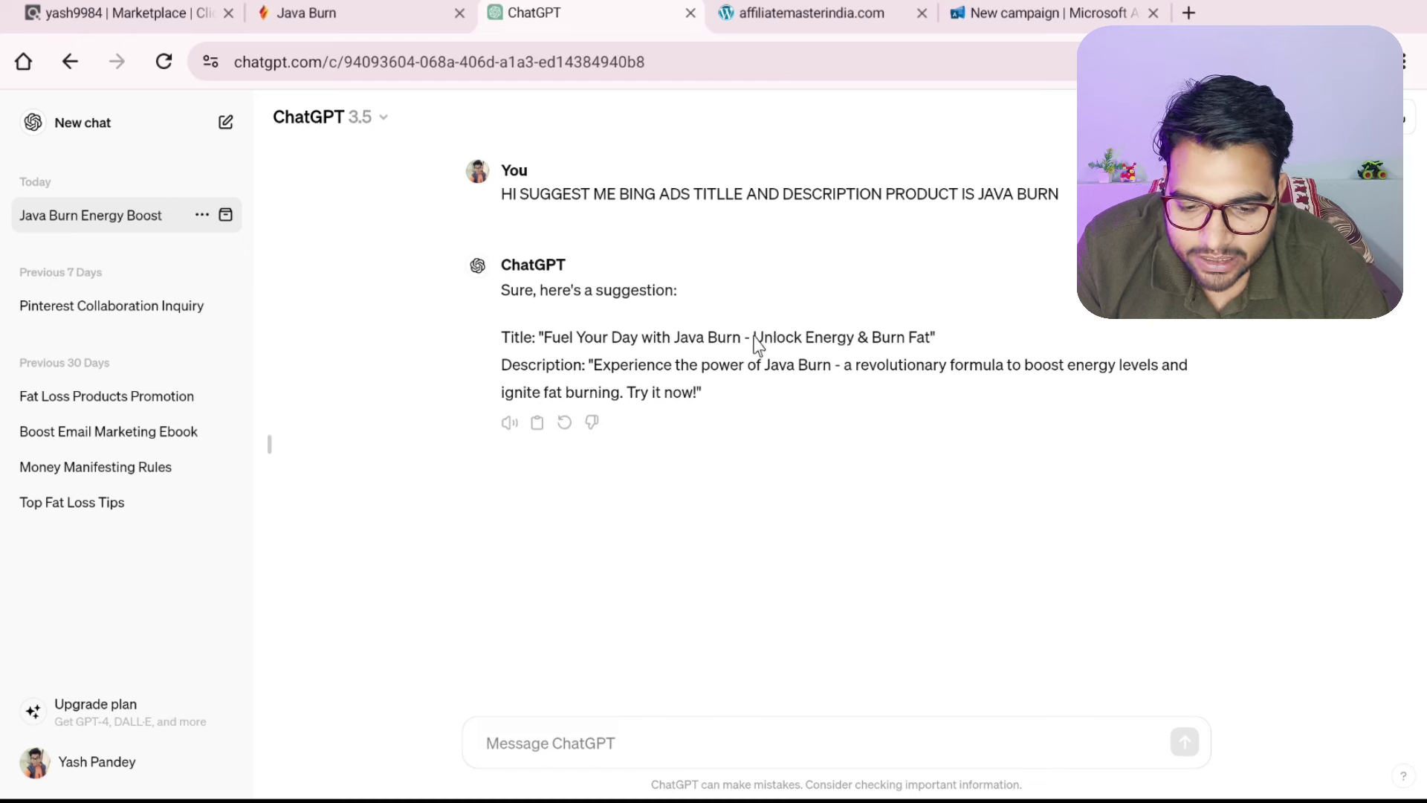
mouse_move(755, 338)
mouse_down()
mouse_move(906, 356)
mouse_move(921, 344)
mouse_up()
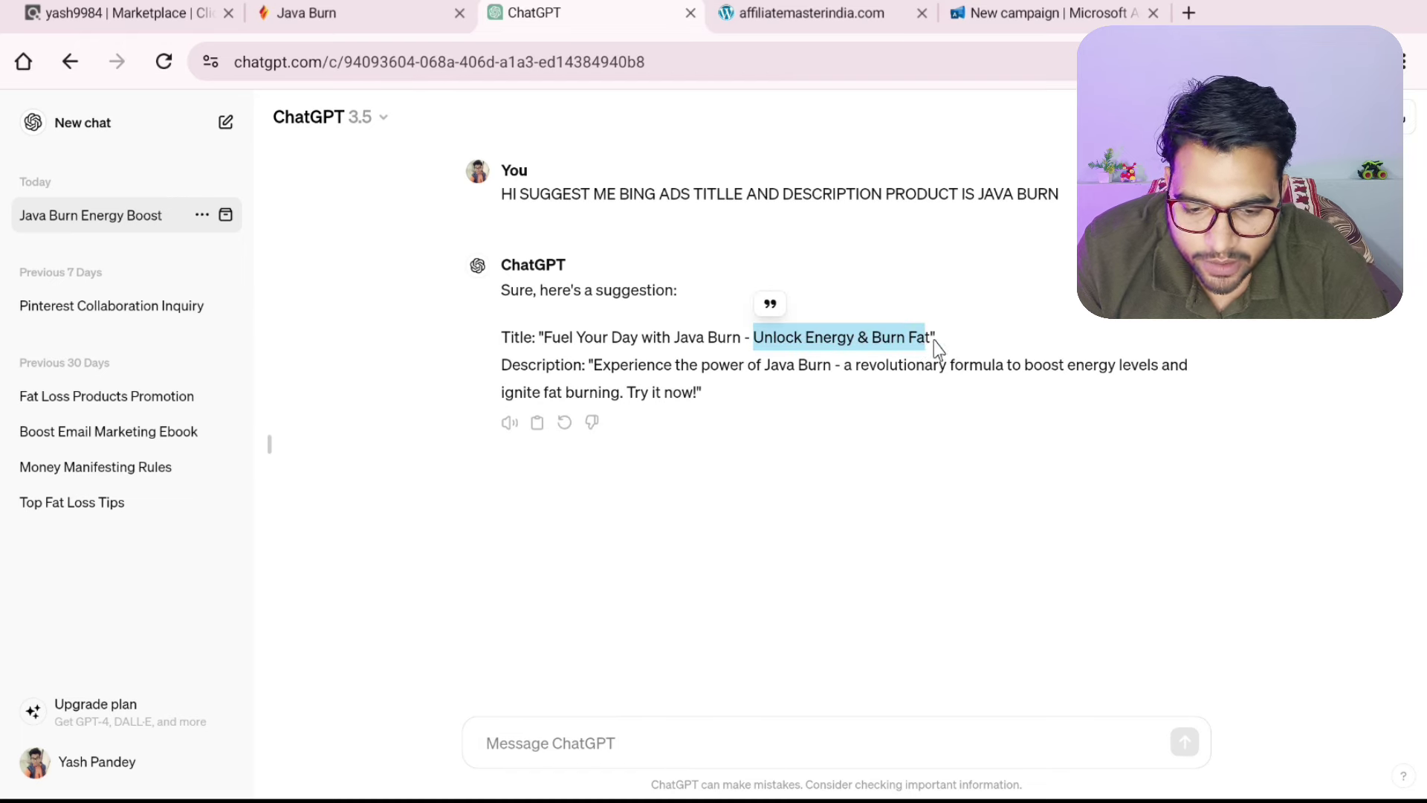
click(755, 337)
key(ctrl+Tab)
key(ctrl+Tab)
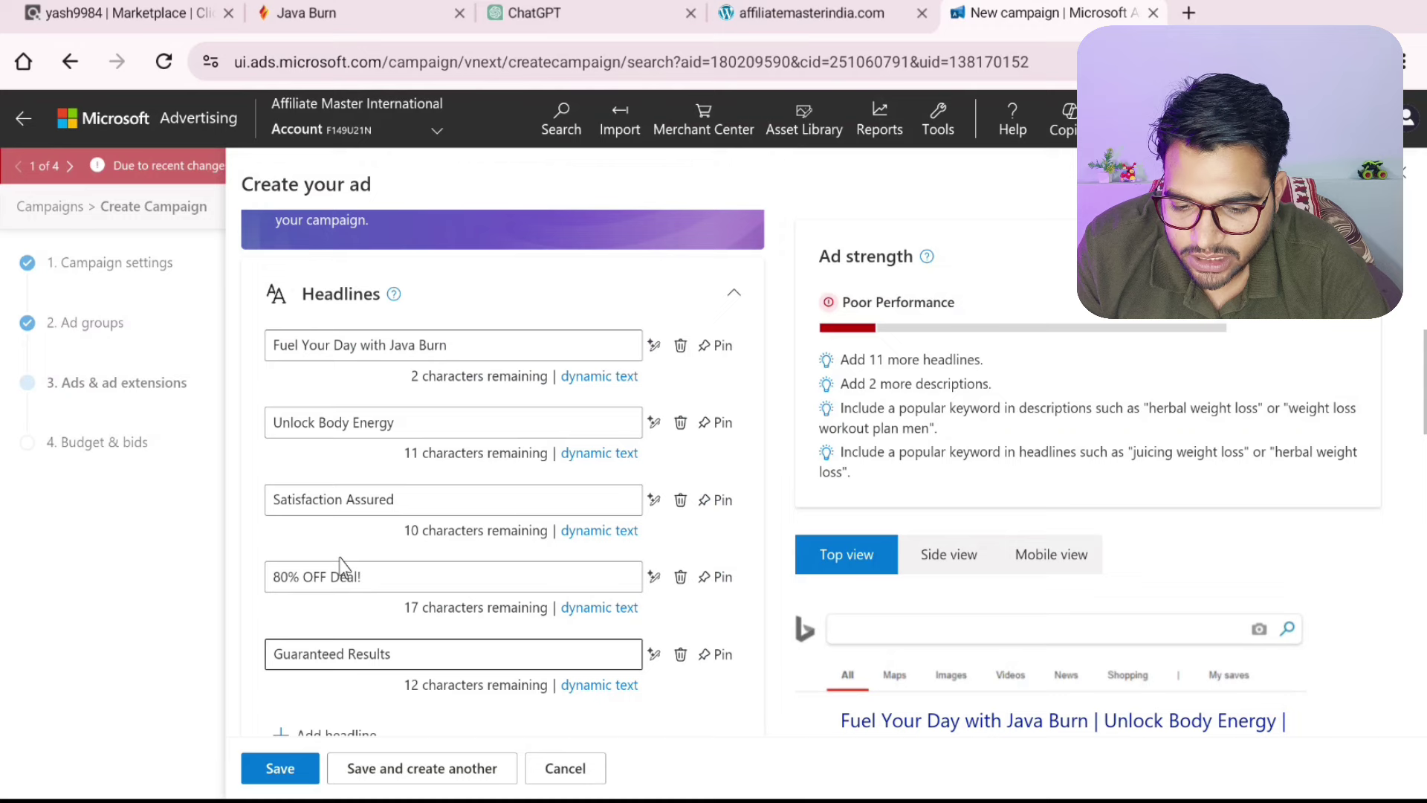
Replace the fourth headline, "80% OFF Deal!", with "2024".
click(386, 591)
key(BackSpace)
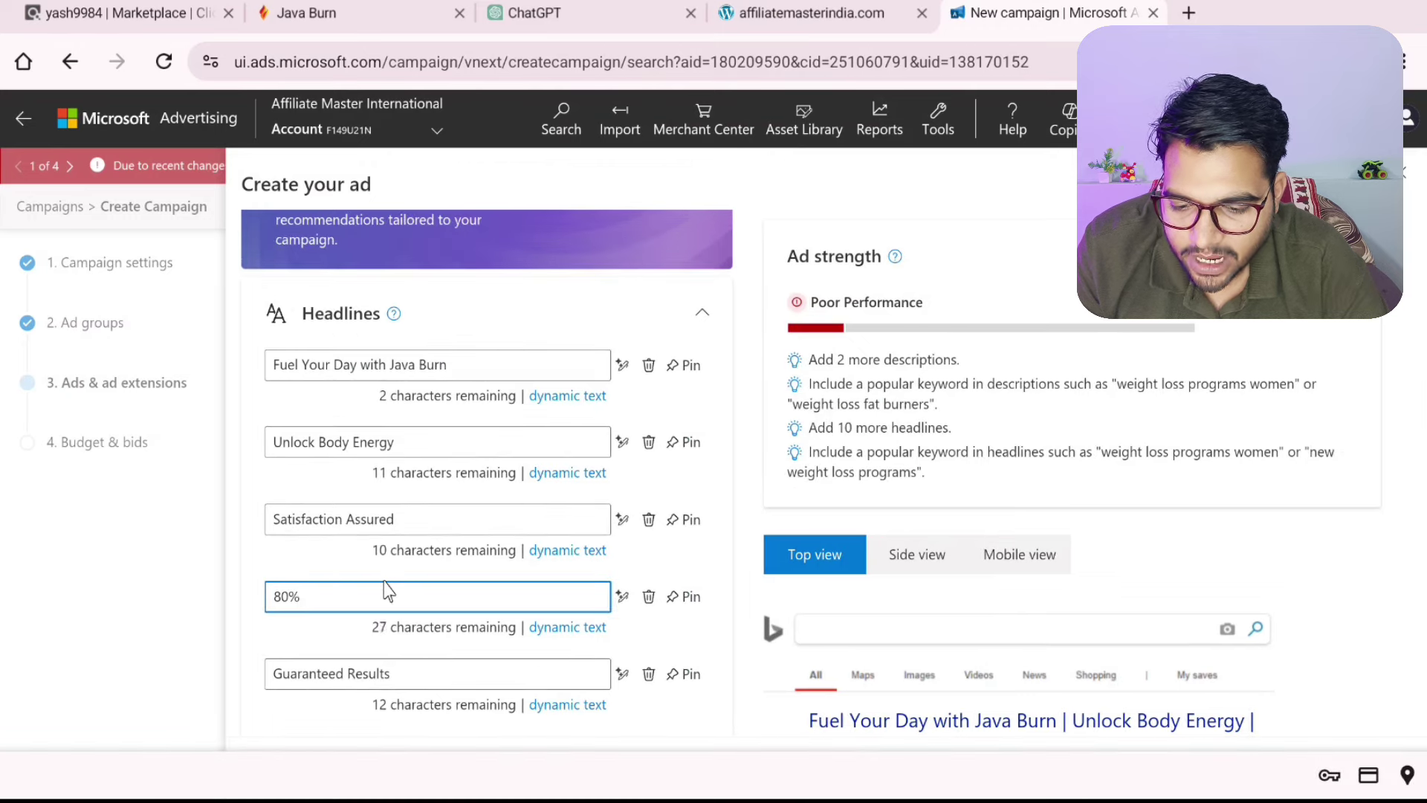
key(BackSpace)
key(BackSpace)
key(BackSpace)
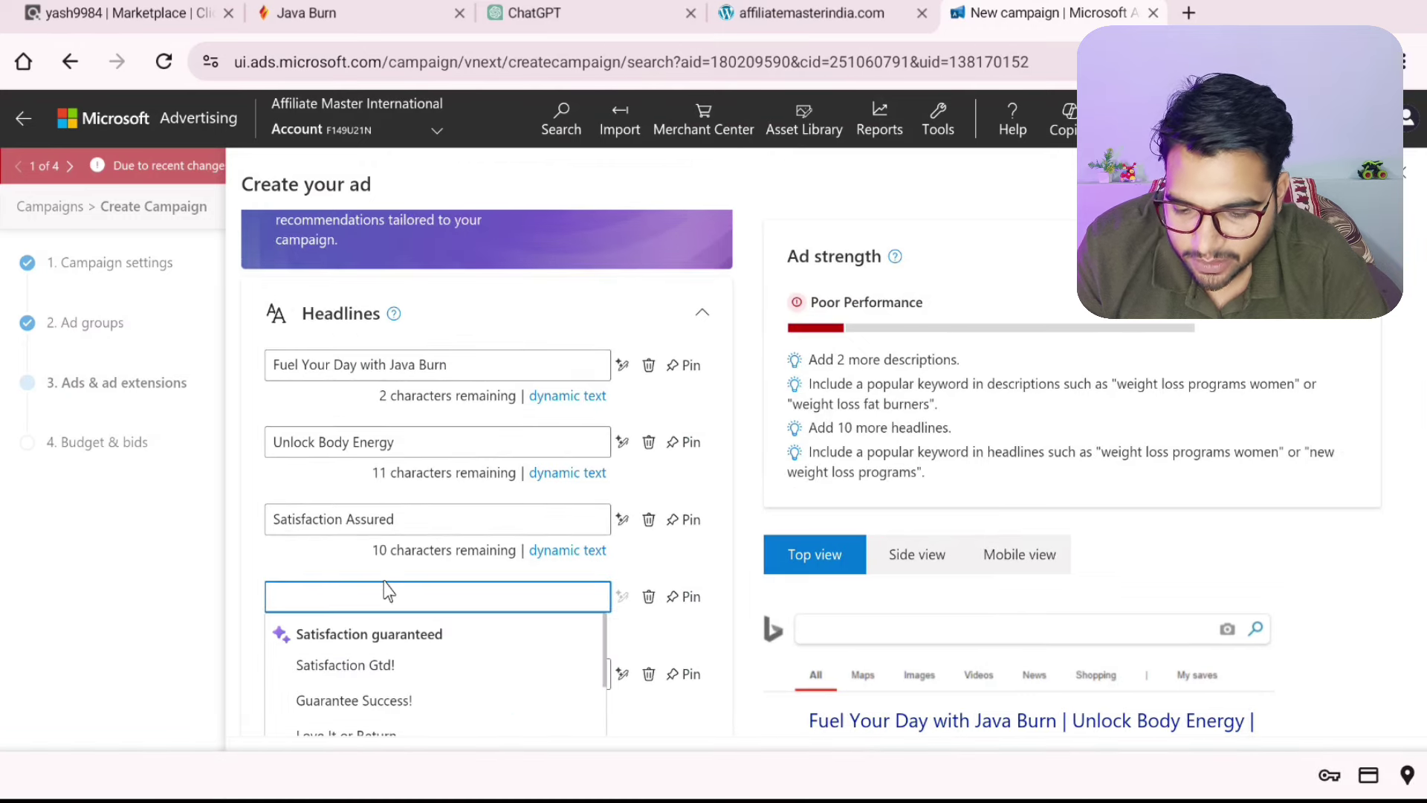
text(2024)
scroll(387, 591, down, 2)
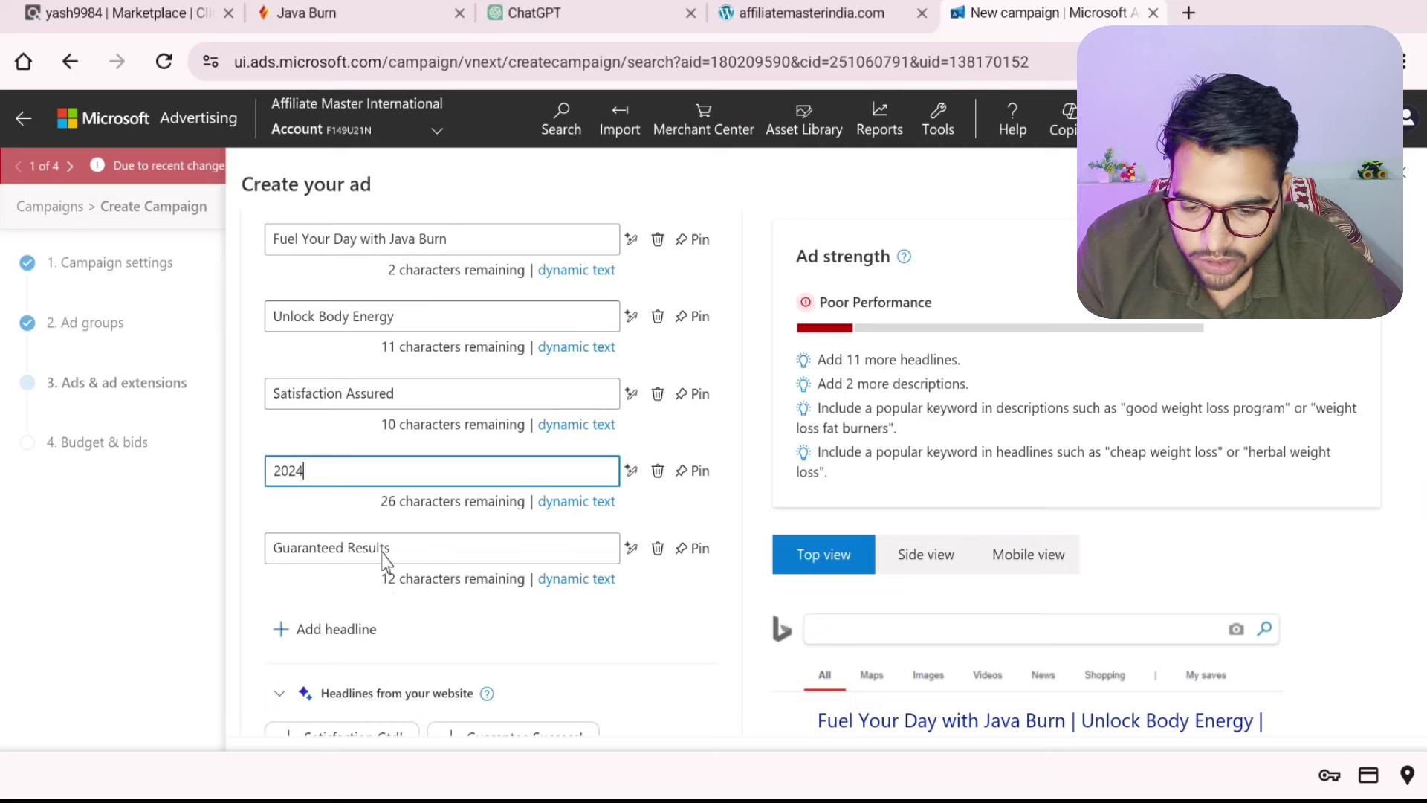
Clear the fifth headline, "Guaranteed Results".
click(388, 556)
key(ctrl+a)
key(BackSpace)
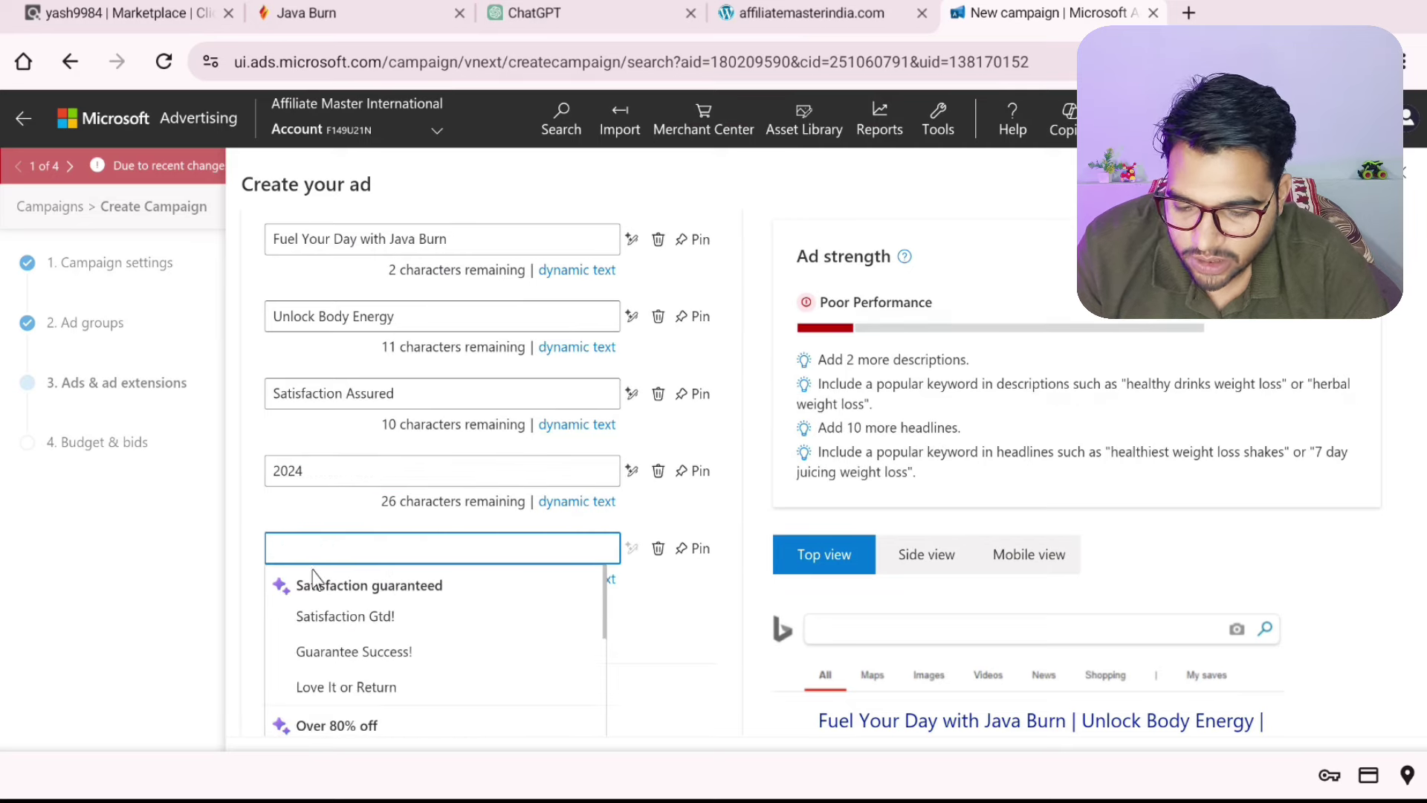
Start editing the first description, "Get 80% OFF today!", and switch to ChatGPT for its suggested Java Burn description.
scroll(293, 524, down, 5)
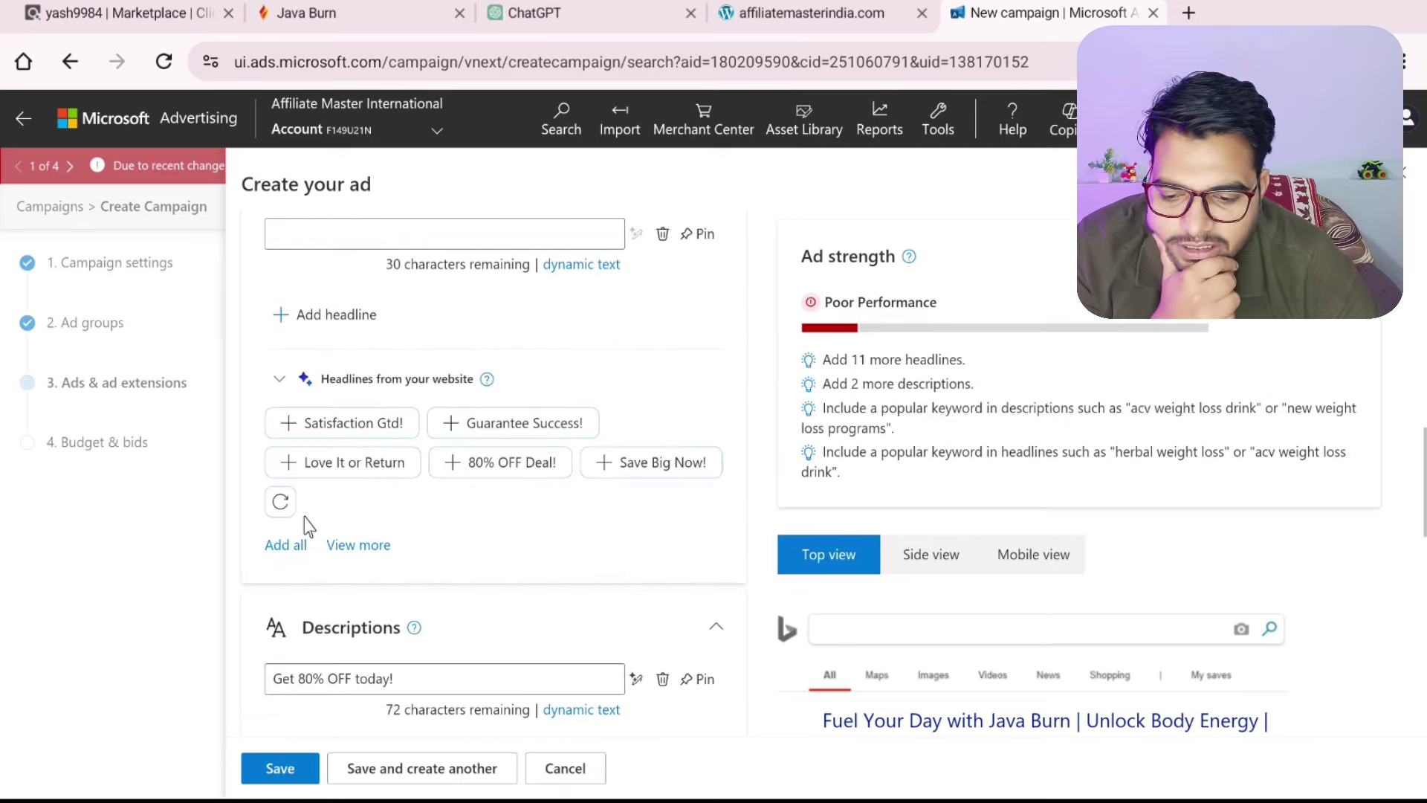
scroll(315, 528, down, 2)
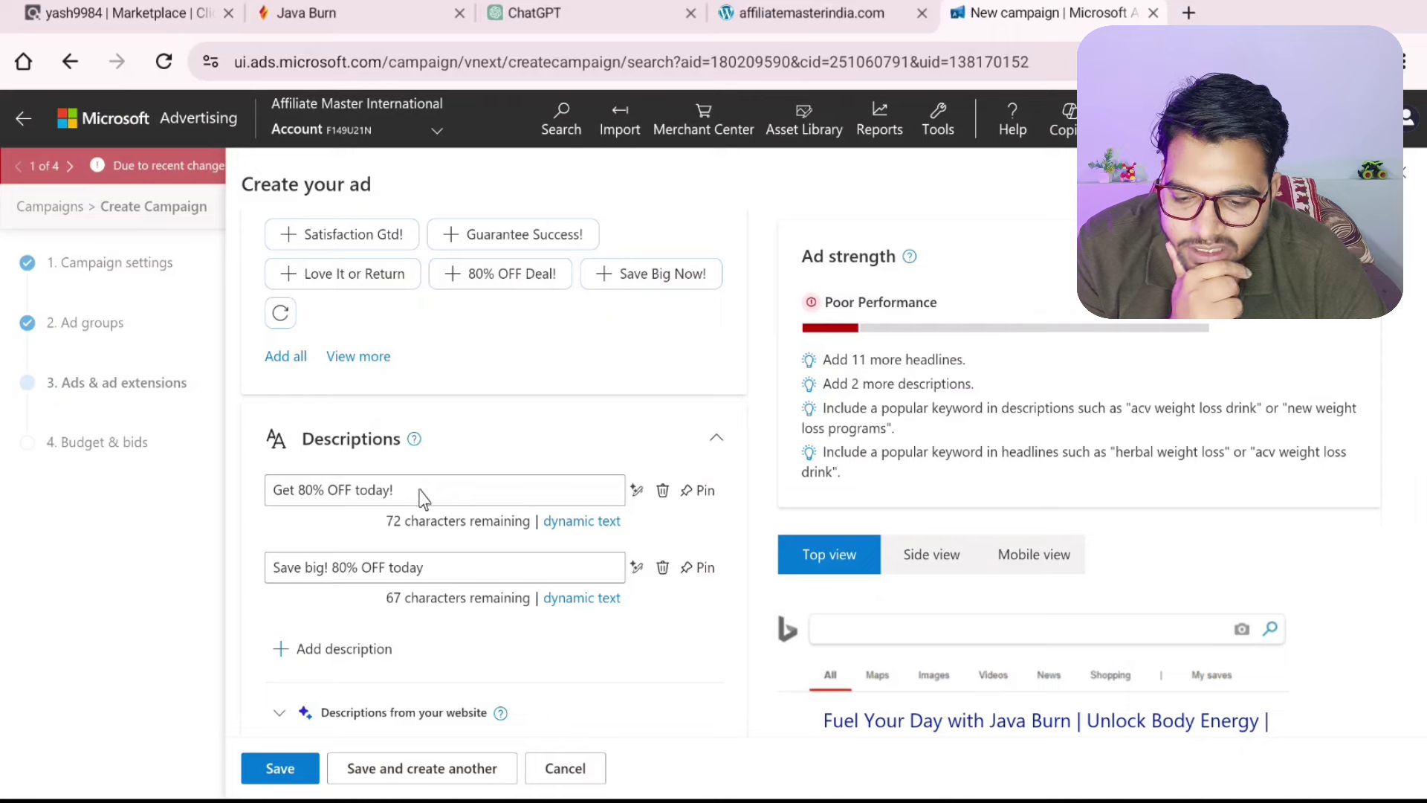
click(427, 492)
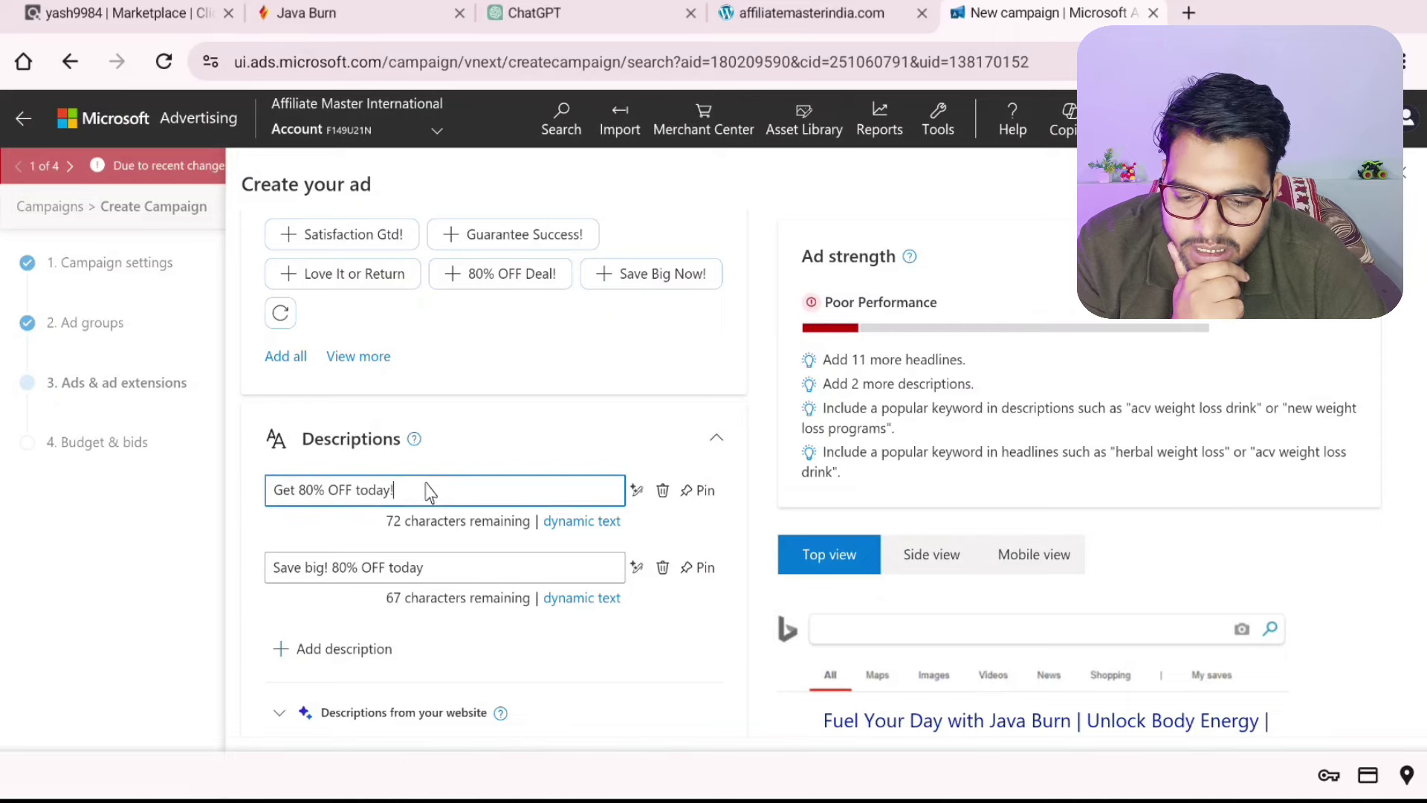
click(564, 11)
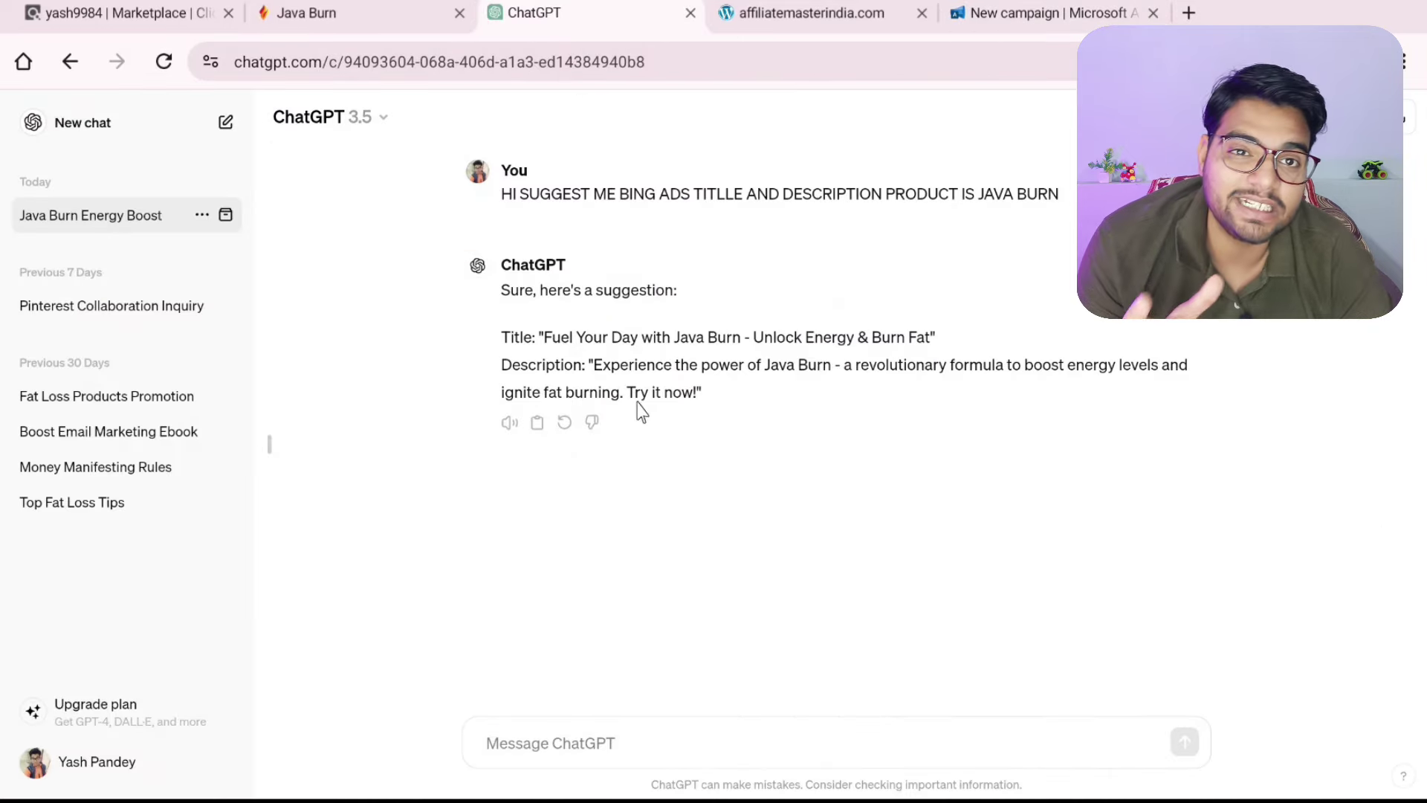